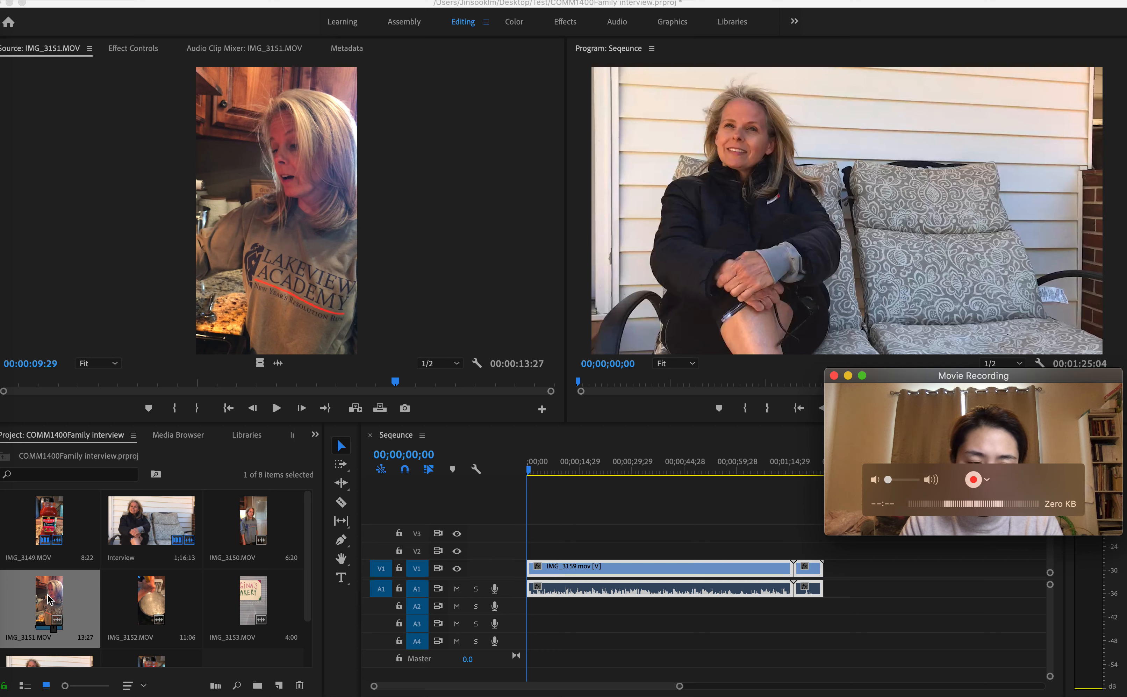
Preview clips IMG_3152.MOV and IMG_3153.MOV from the project bin, playing and scrubbing through IMG_3153.MOV in the source view.
{"action": "left_click", "coordinate": [51, 600]}
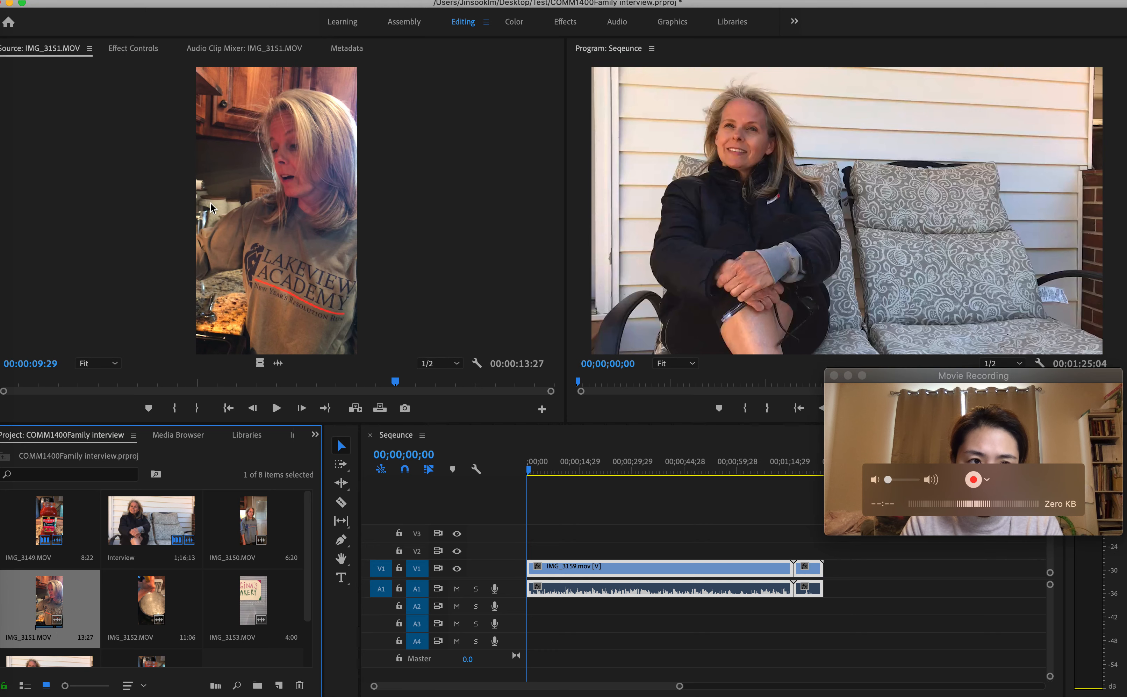
{"action": "double_click", "coordinate": [164, 595]}
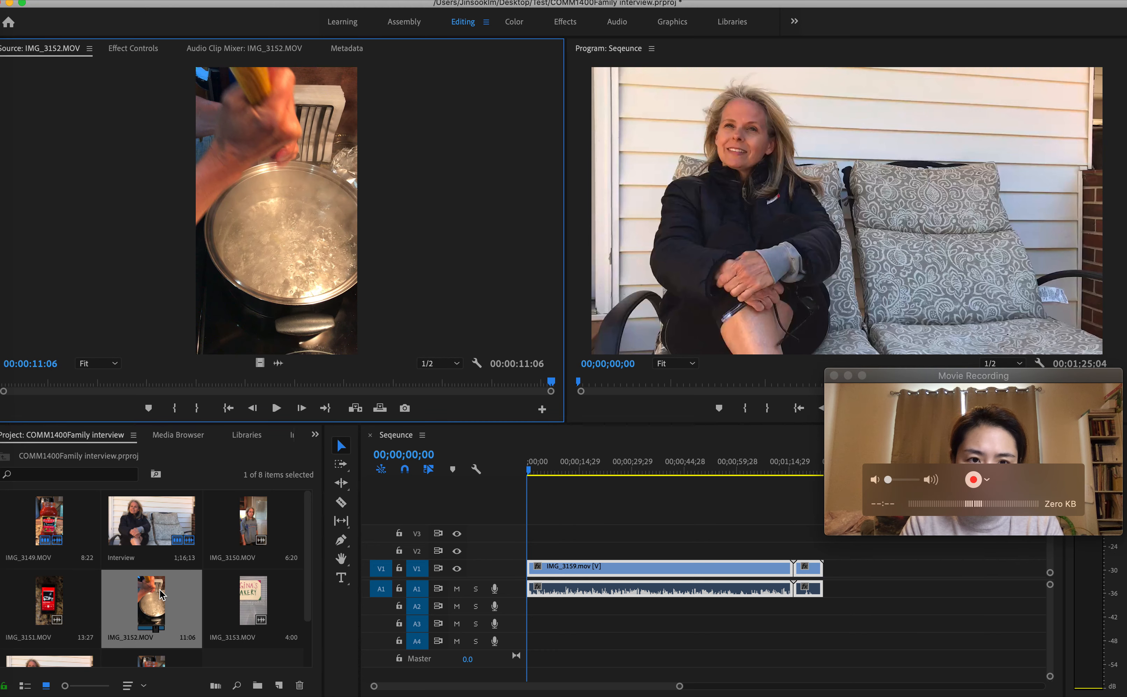
{"action": "double_click", "coordinate": [253, 594]}
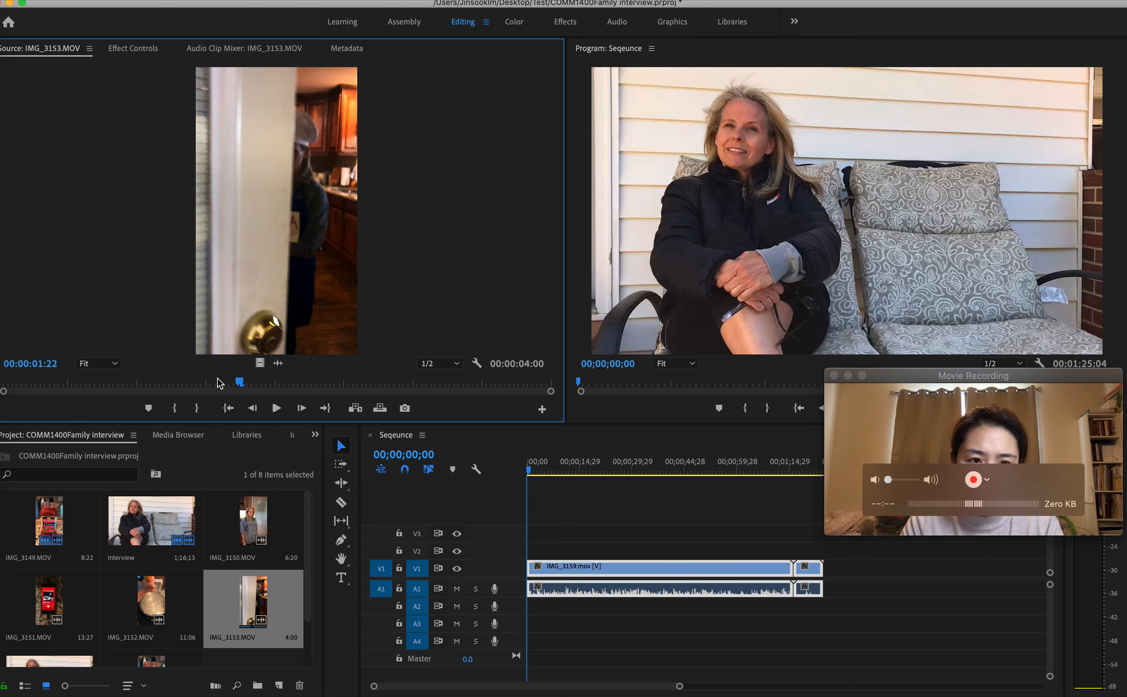
{"action": "left_click", "coordinate": [276, 407]}
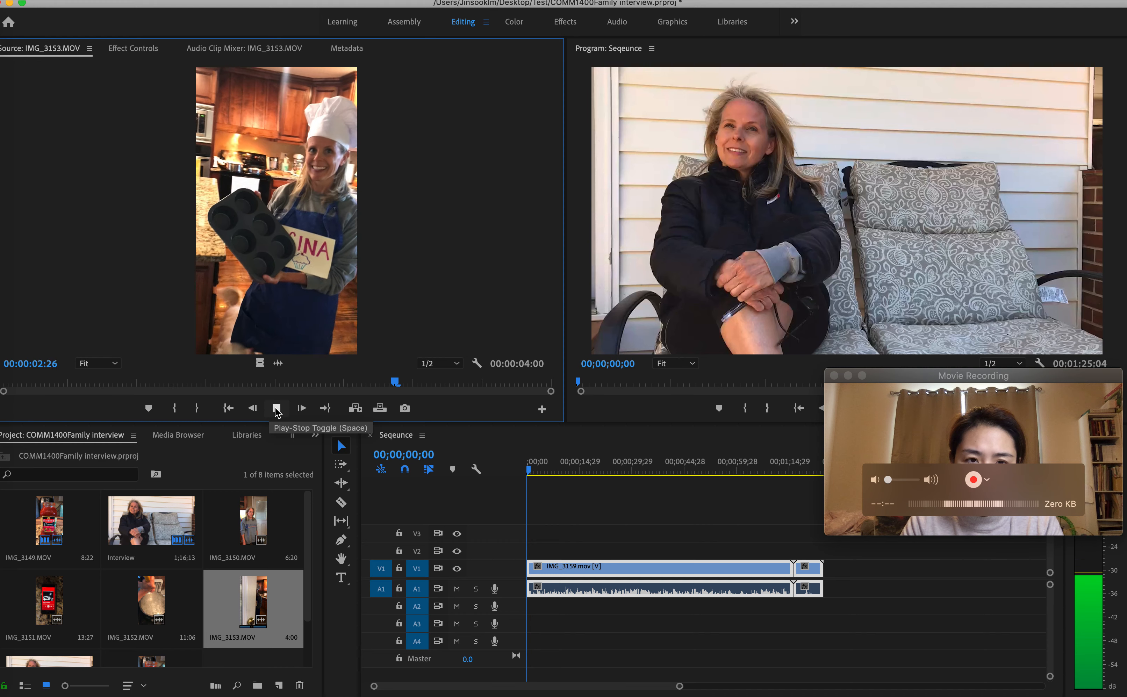
{"action": "left_click", "coordinate": [276, 407]}
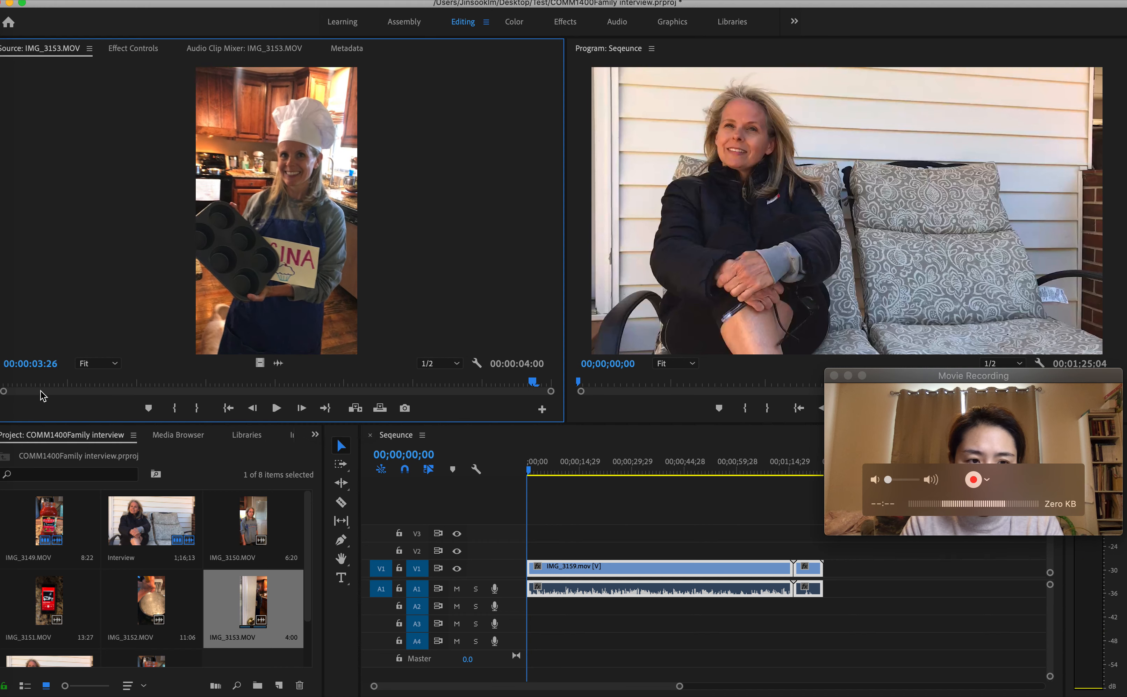
{"action": "left_click_drag", "start_coordinate": [120, 381], "coordinate": [303, 385]}
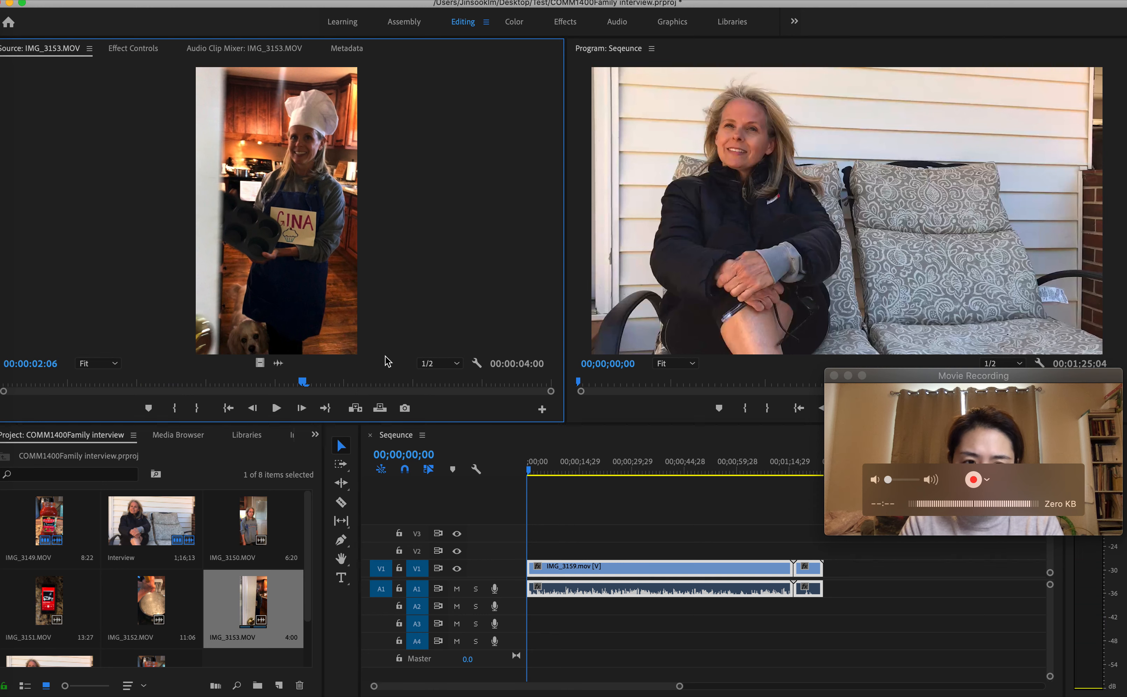
Review the sequence by playing its opening and scrubbing through the interview clip to the sauce-pouring clip at its end.
{"action": "left_click", "coordinate": [815, 171]}
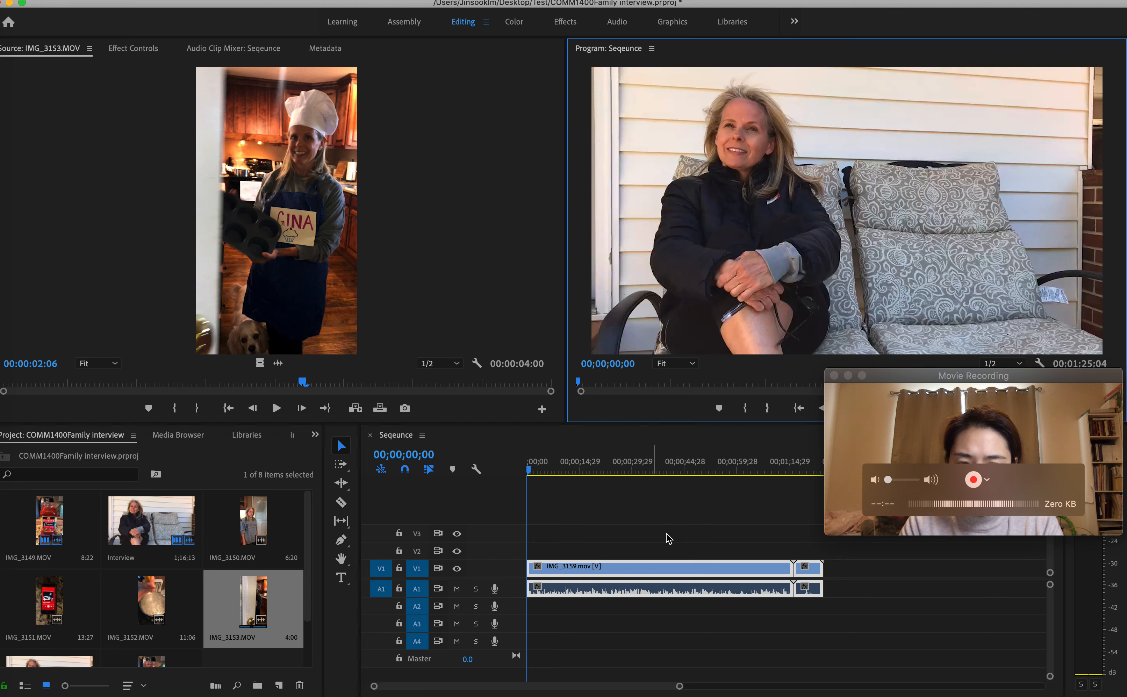
{"action": "left_click", "coordinate": [547, 476]}
{"action": "key", "text": "space"}
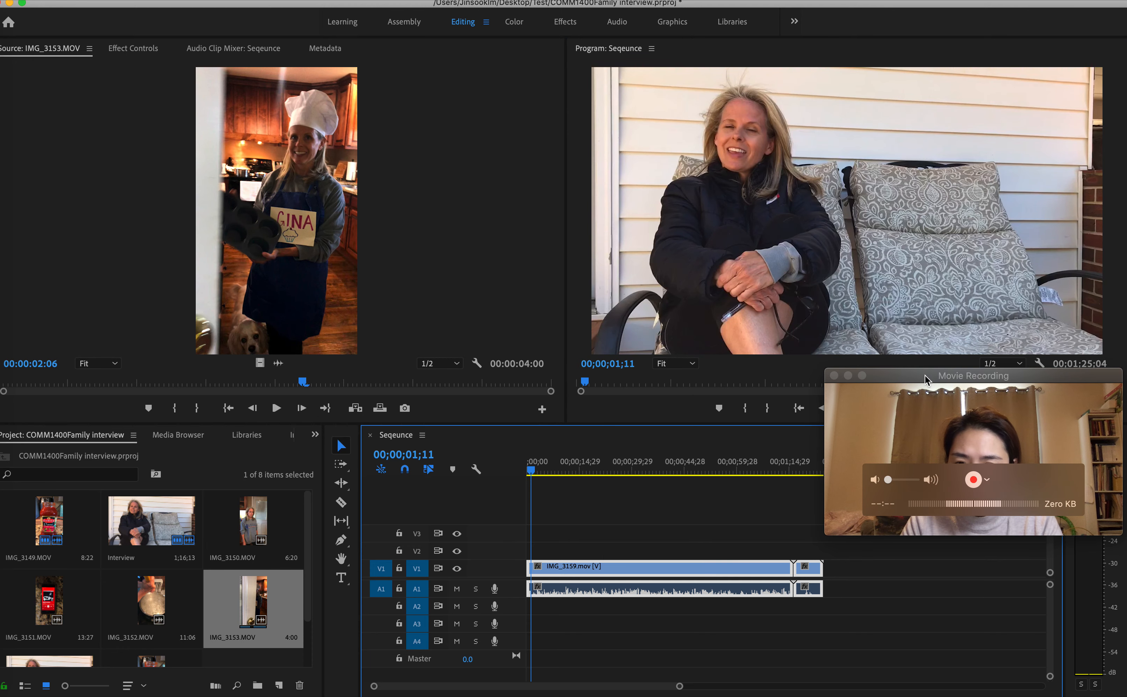
{"action": "left_click_drag", "start_coordinate": [925, 377], "coordinate": [232, 363]}
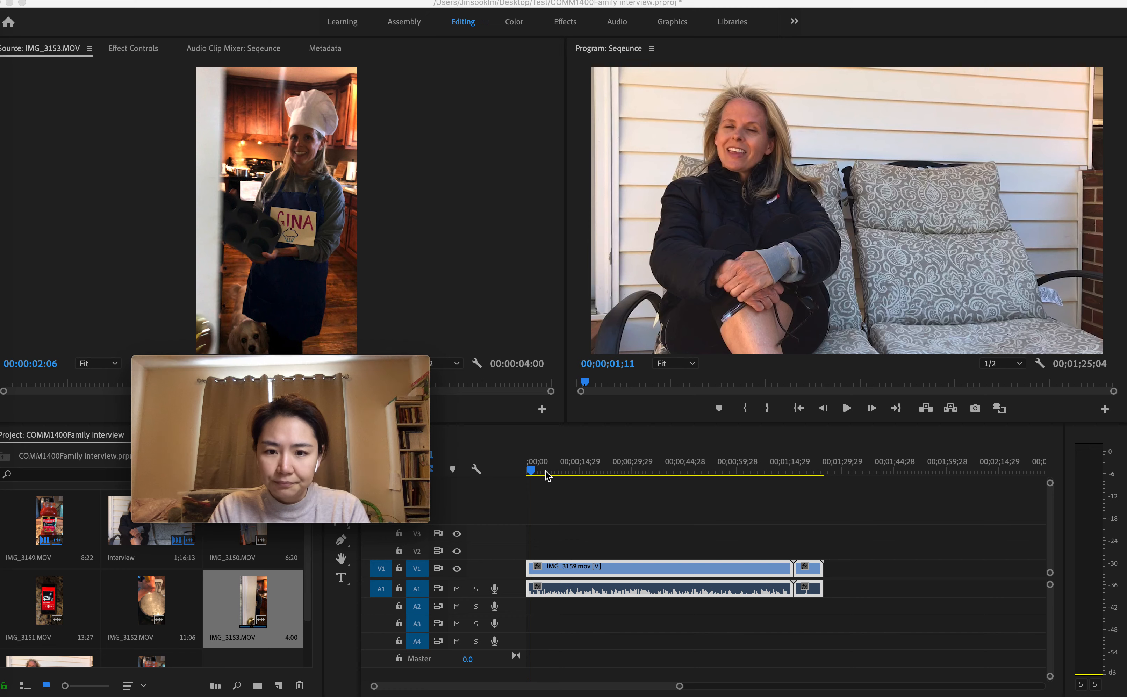
{"action": "left_click", "coordinate": [607, 472]}
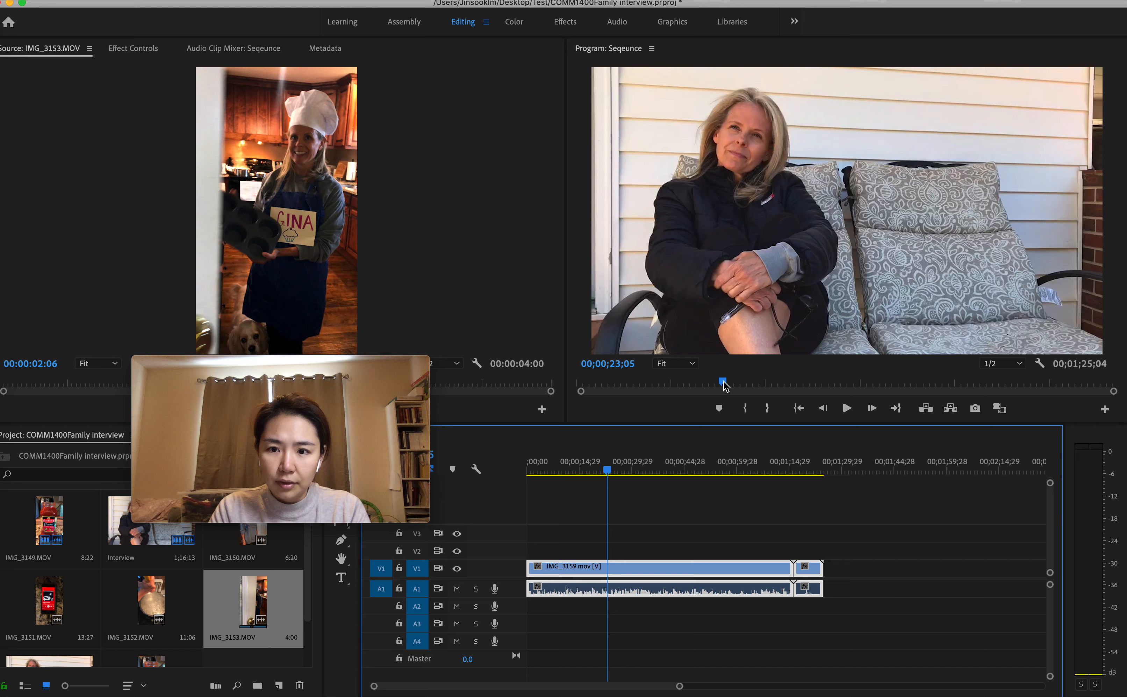
{"action": "left_click", "coordinate": [586, 471]}
{"action": "left_click_drag", "start_coordinate": [560, 469], "coordinate": [596, 468]}
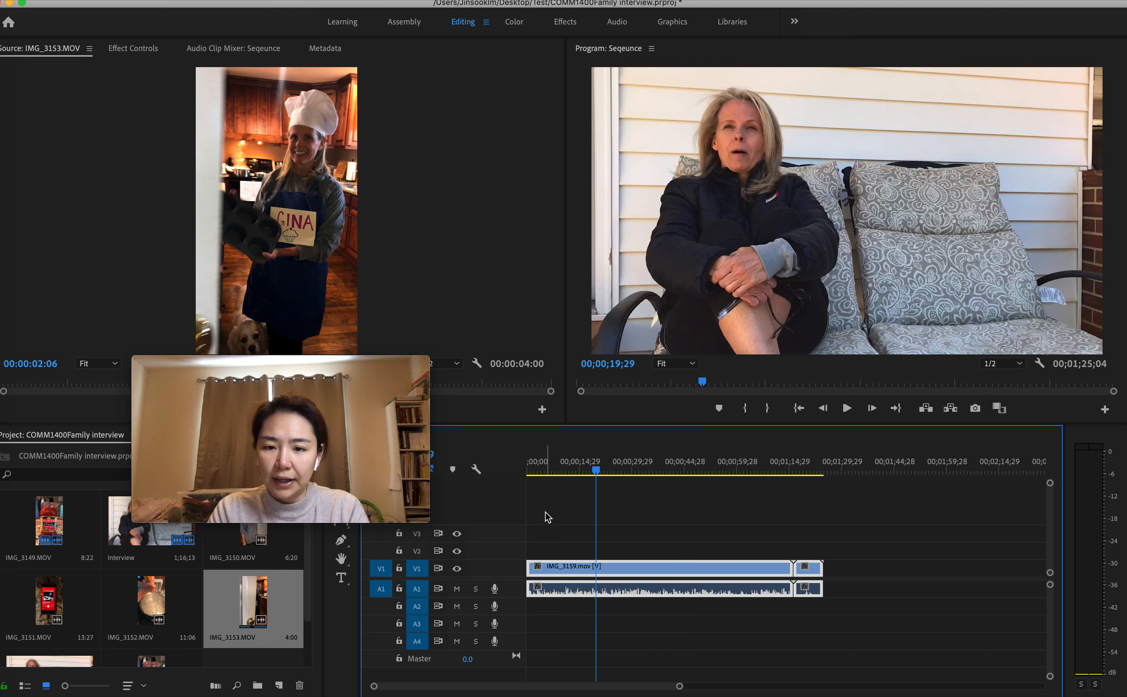
{"action": "left_click_drag", "start_coordinate": [611, 470], "coordinate": [814, 472]}
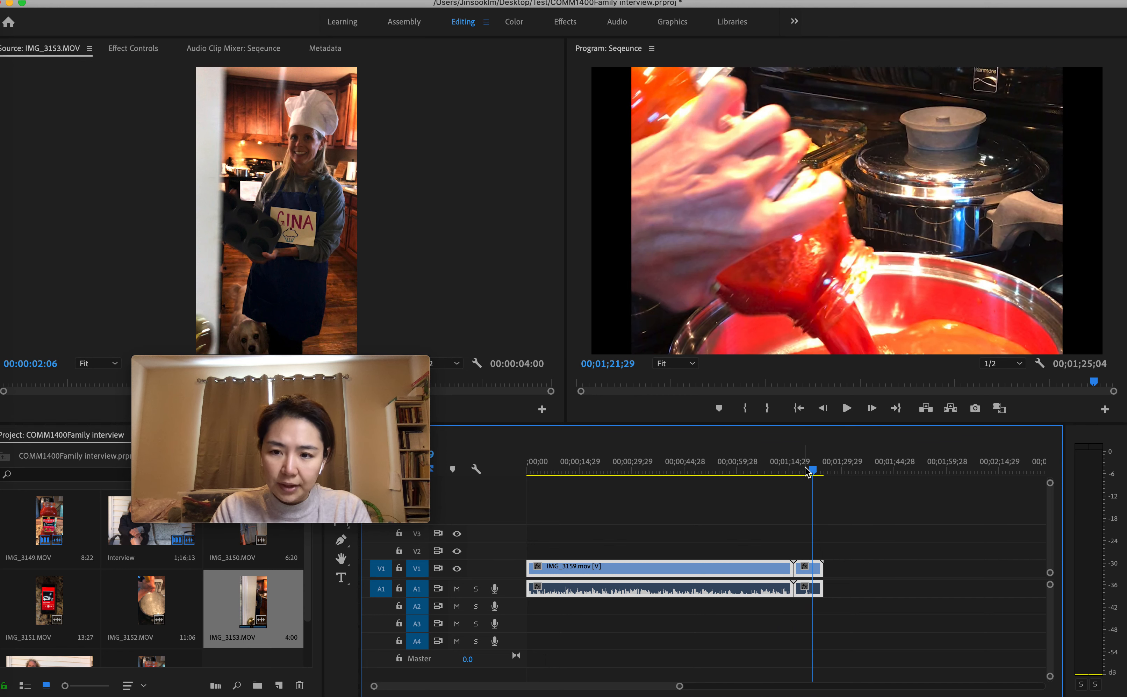
{"action": "mouse_move", "coordinate": [814, 473]}
{"action": "left_mouse_down"}
{"action": "mouse_move", "coordinate": [779, 473]}
{"action": "mouse_move", "coordinate": [817, 473]}
{"action": "left_mouse_up"}
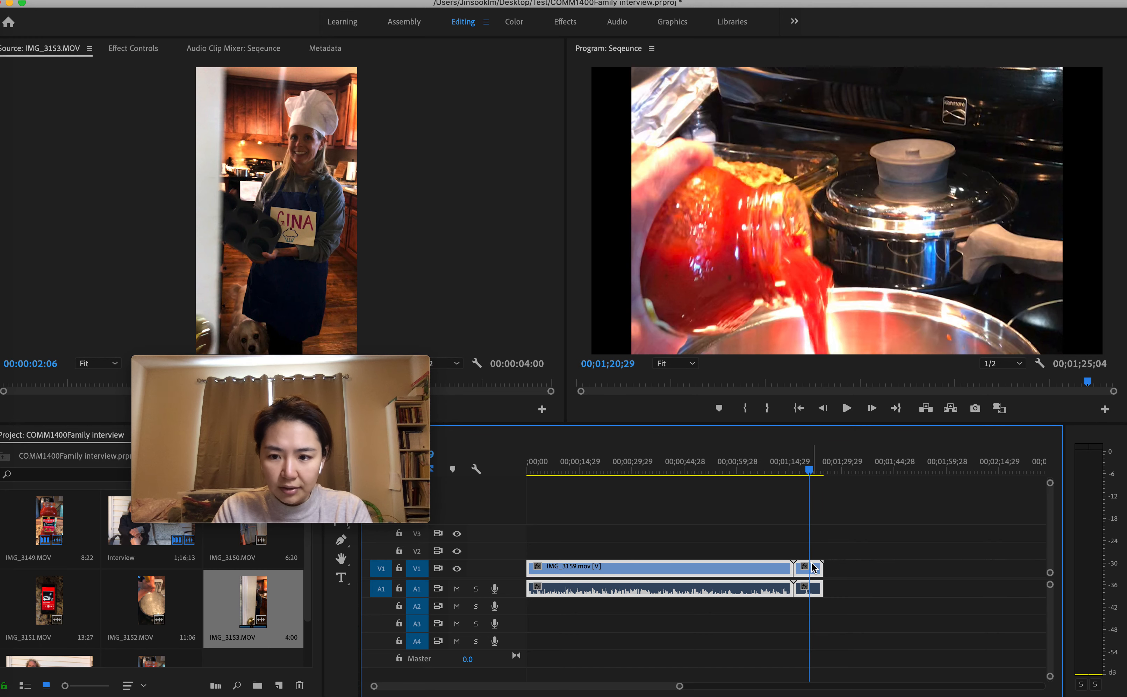
Try shifting both sequence clips together along the timeline and move them back to the sequence start.
{"action": "left_click_drag", "start_coordinate": [280, 361], "coordinate": [219, 337]}
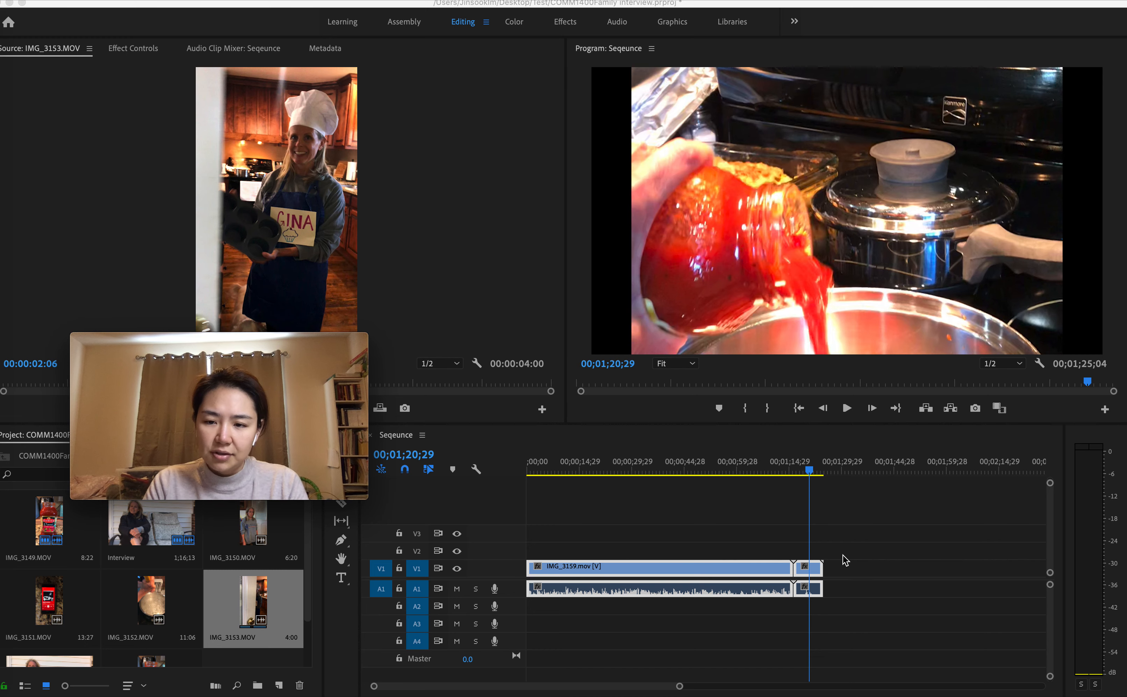
{"action": "left_click_drag", "start_coordinate": [808, 569], "coordinate": [831, 574]}
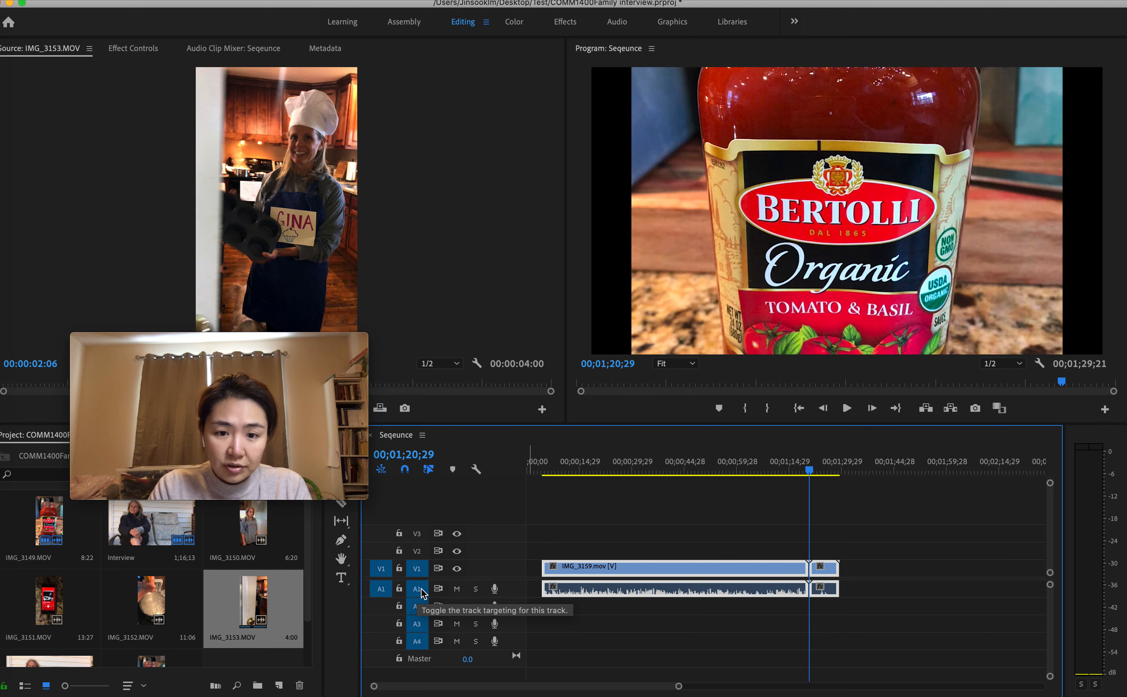
{"action": "left_click_drag", "start_coordinate": [599, 572], "coordinate": [555, 577]}
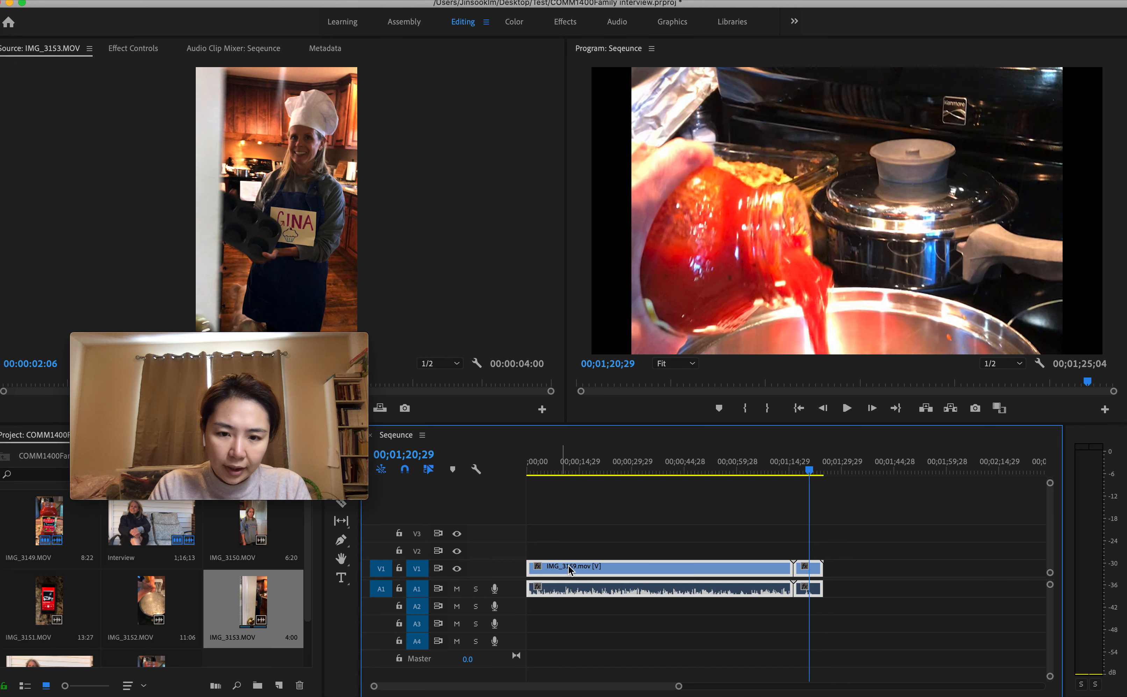
Add IMG_3151.MOV to tracks V1 and A1 after the existing clips, leaving a gap and starting at 00;01;38;04.
{"action": "left_click_drag", "start_coordinate": [46, 601], "coordinate": [849, 570]}
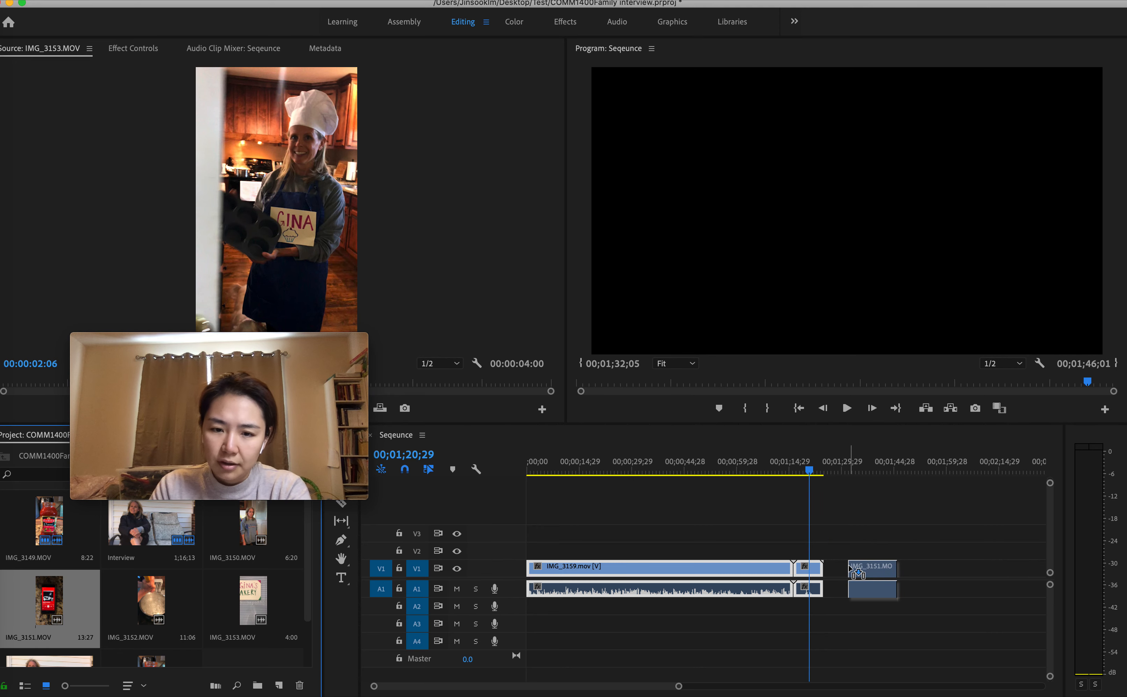
{"action": "left_click_drag", "start_coordinate": [849, 565], "coordinate": [852, 572]}
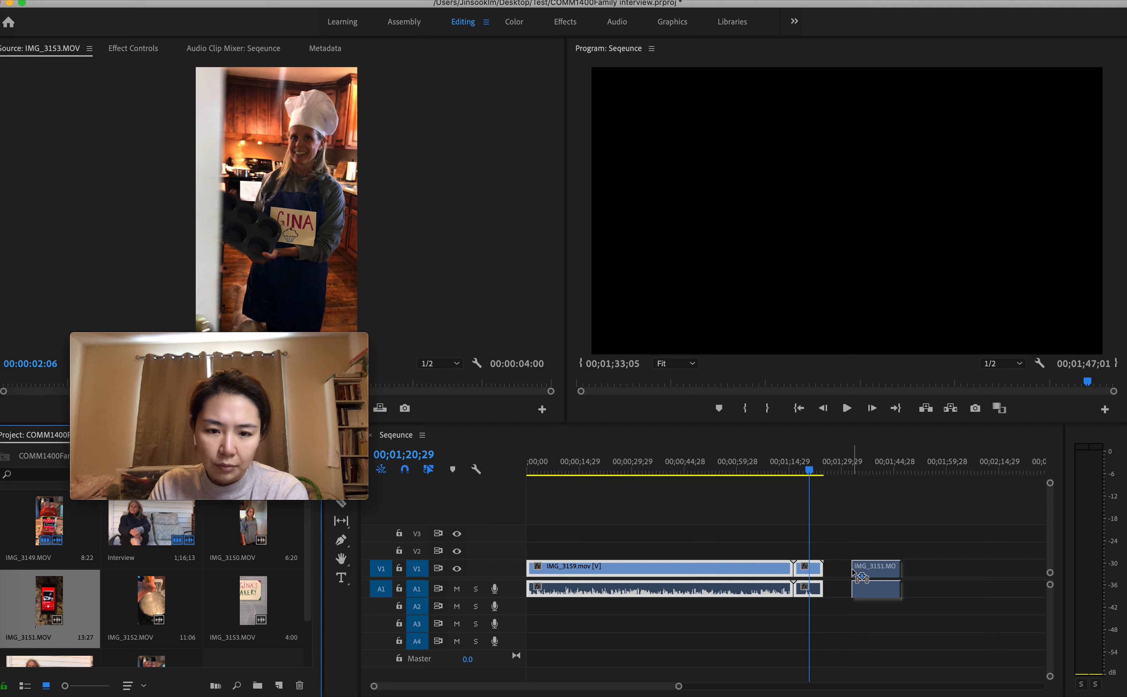
{"action": "left_click_drag", "start_coordinate": [854, 573], "coordinate": [882, 589]}
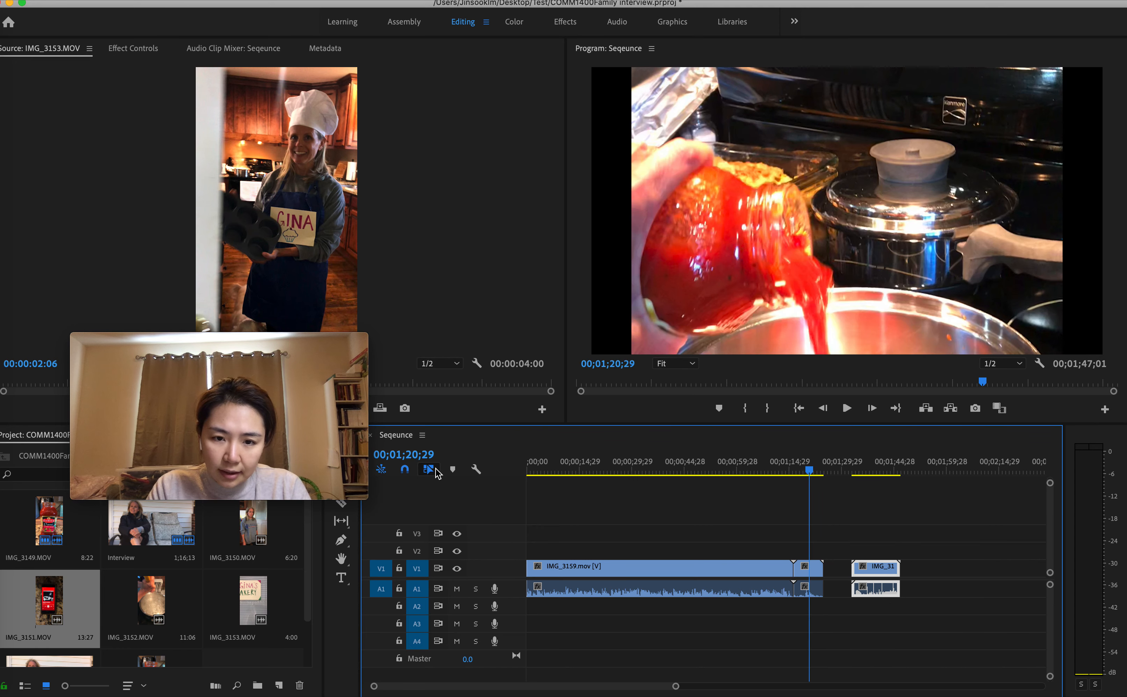
{"action": "left_click_drag", "start_coordinate": [866, 570], "coordinate": [883, 573]}
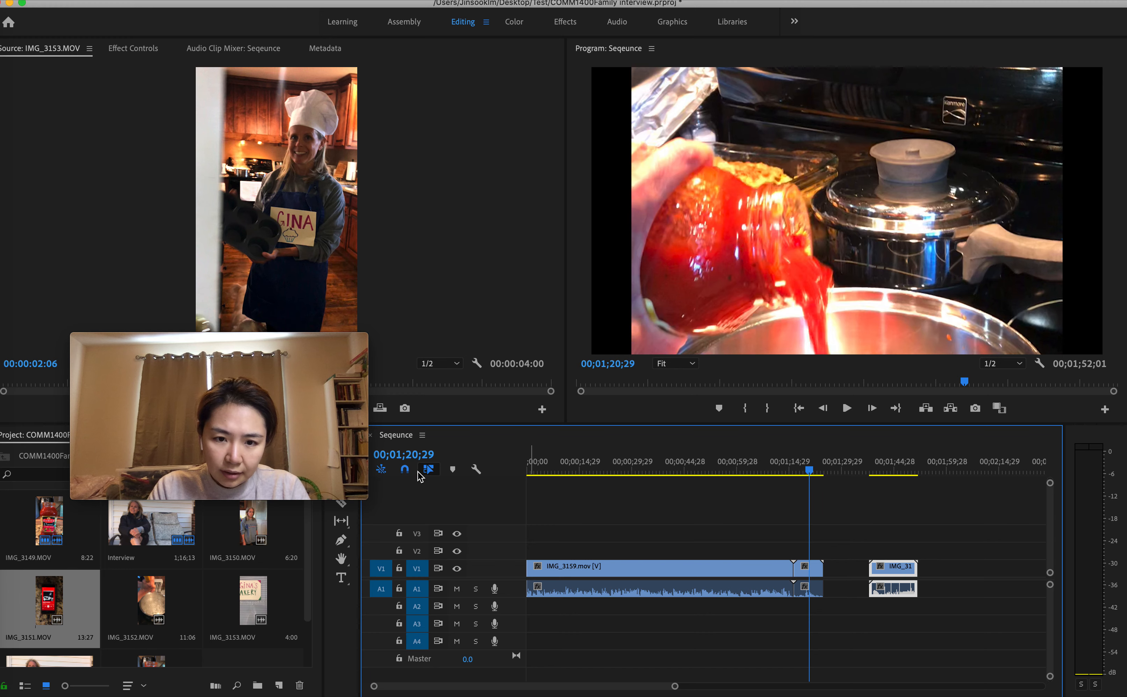
Disable Linked Selection, select the video and audio of IMG_3151.MOV separately, and enable Linked Selection again.
{"action": "left_click", "coordinate": [437, 468]}
{"action": "left_click", "coordinate": [954, 575]}
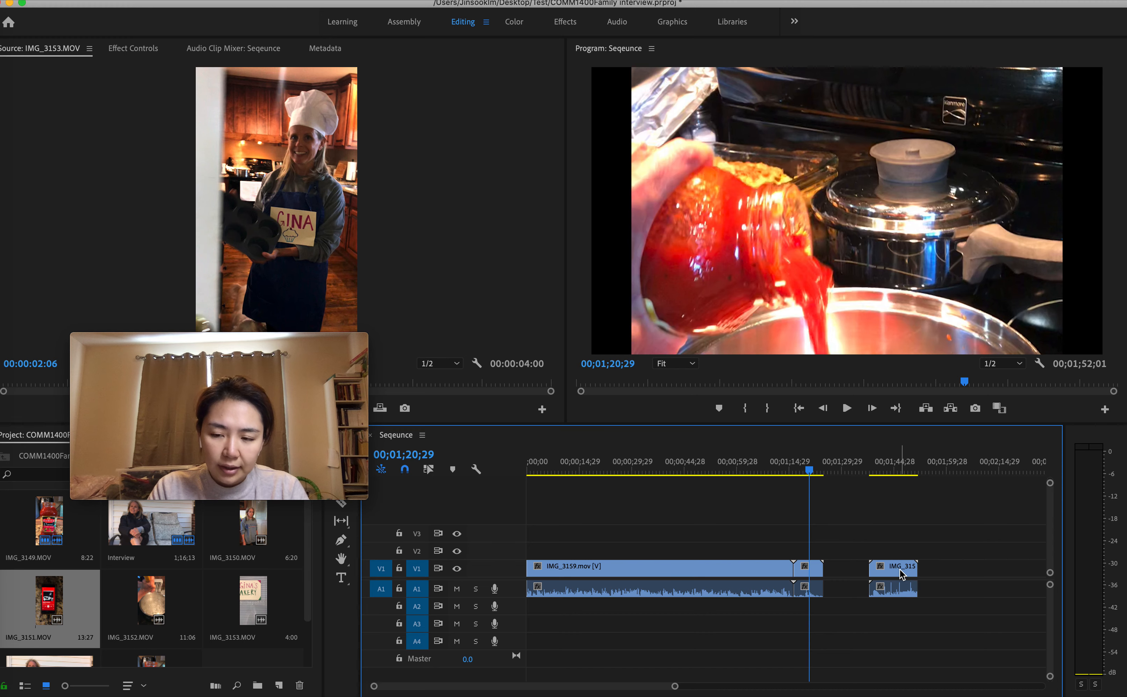
{"action": "left_click", "coordinate": [897, 572]}
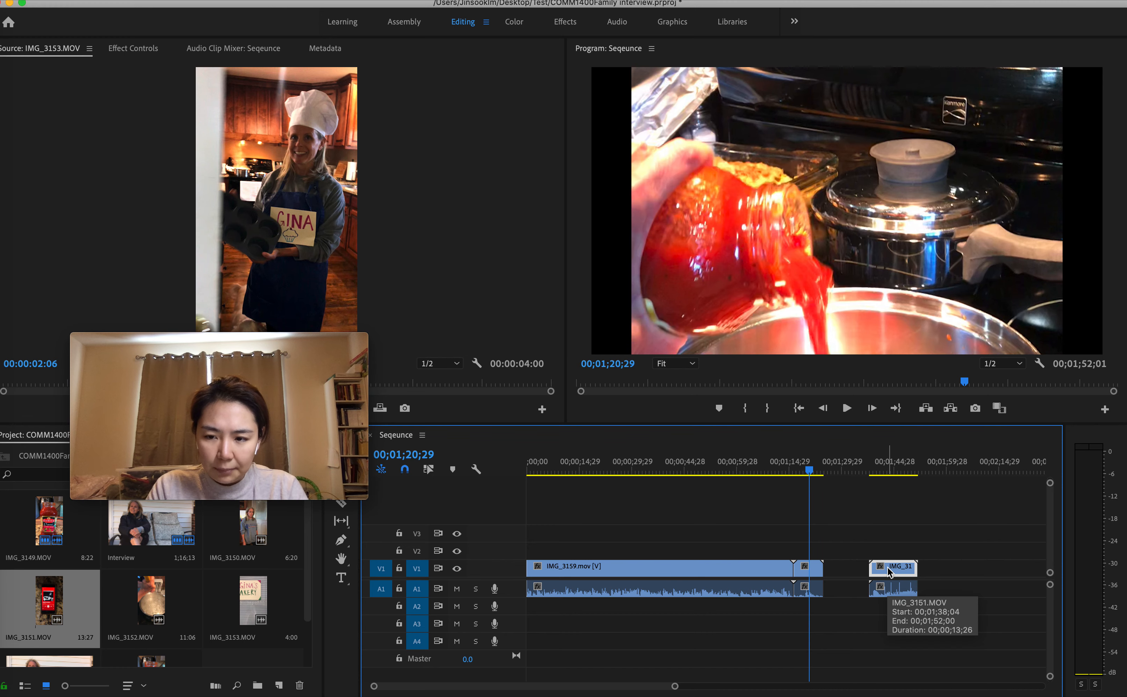
{"action": "left_click", "coordinate": [428, 469]}
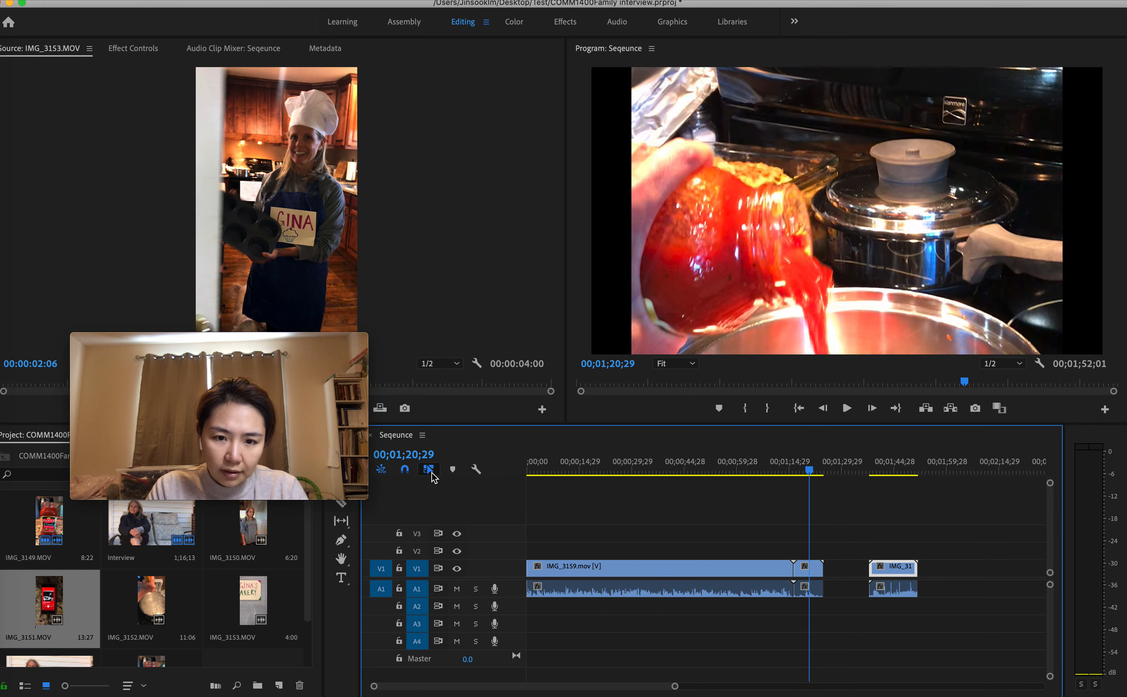
{"action": "left_click", "coordinate": [429, 470]}
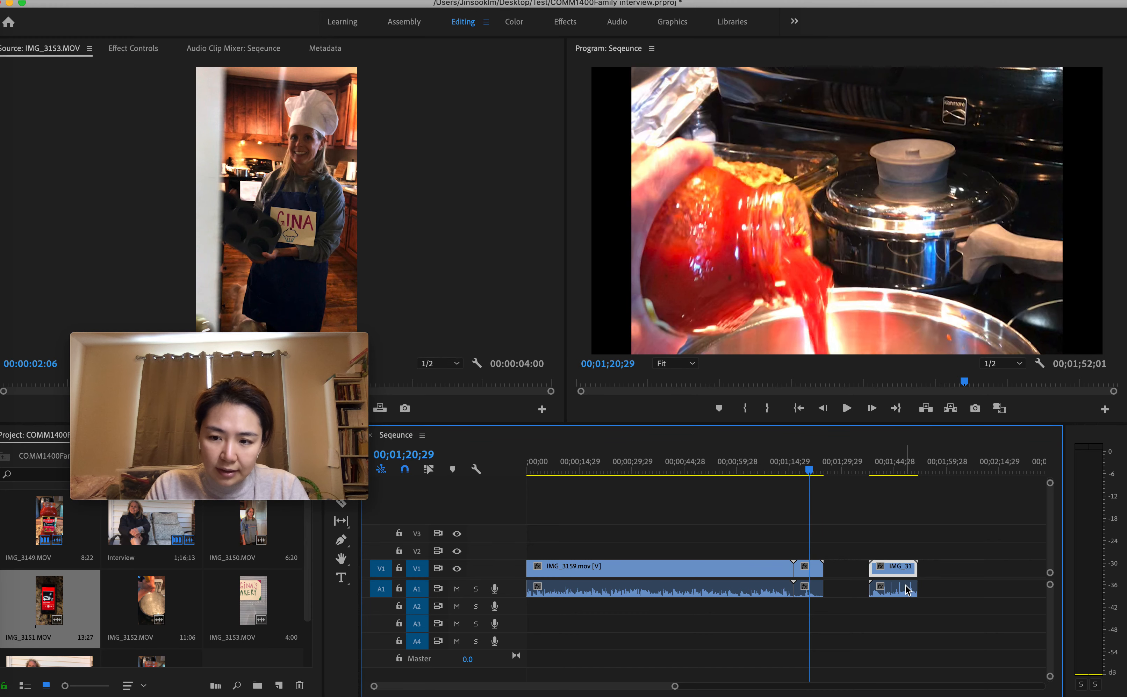
{"action": "left_click", "coordinate": [906, 590]}
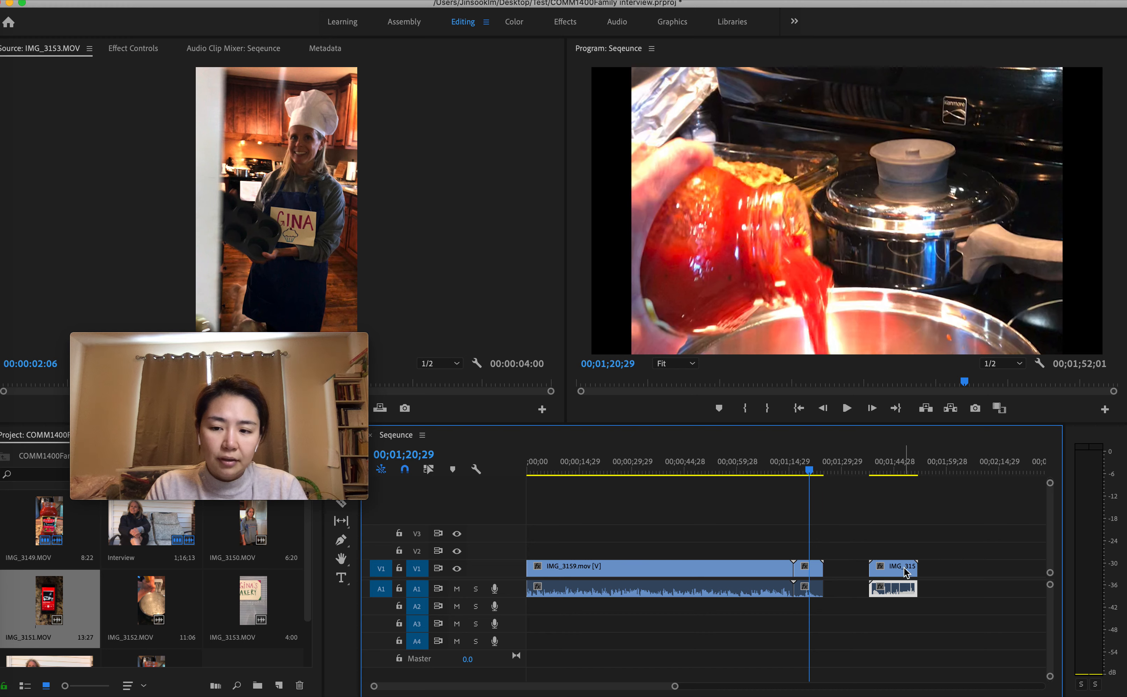
{"action": "left_click", "coordinate": [907, 572]}
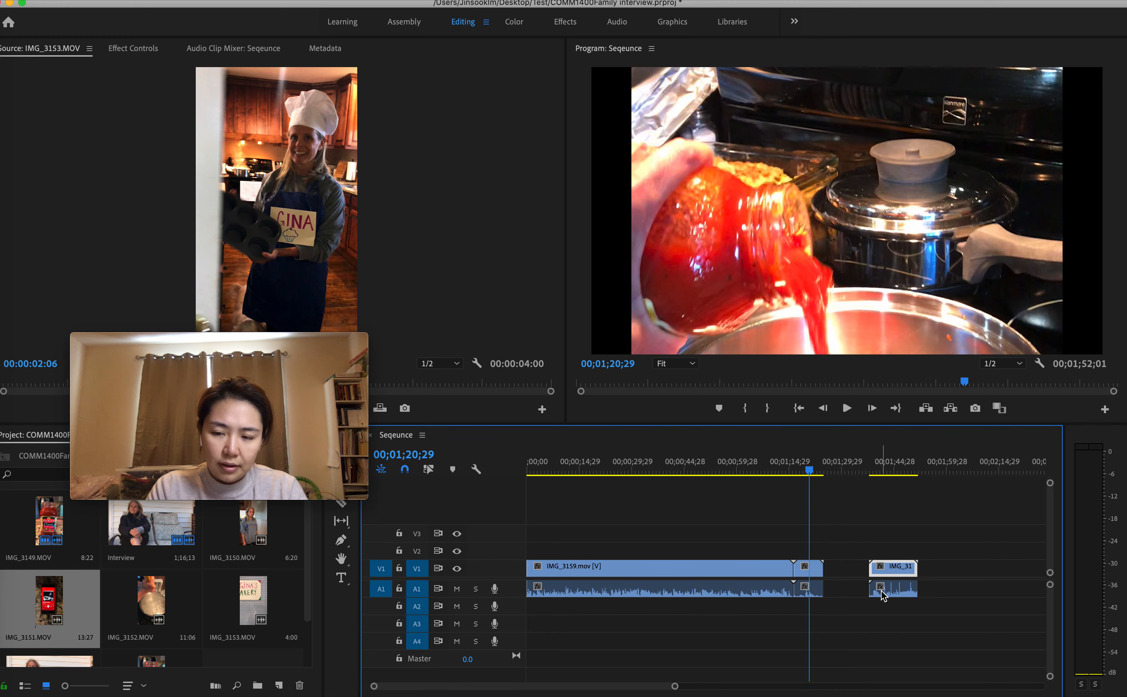
{"action": "left_click", "coordinate": [430, 470]}
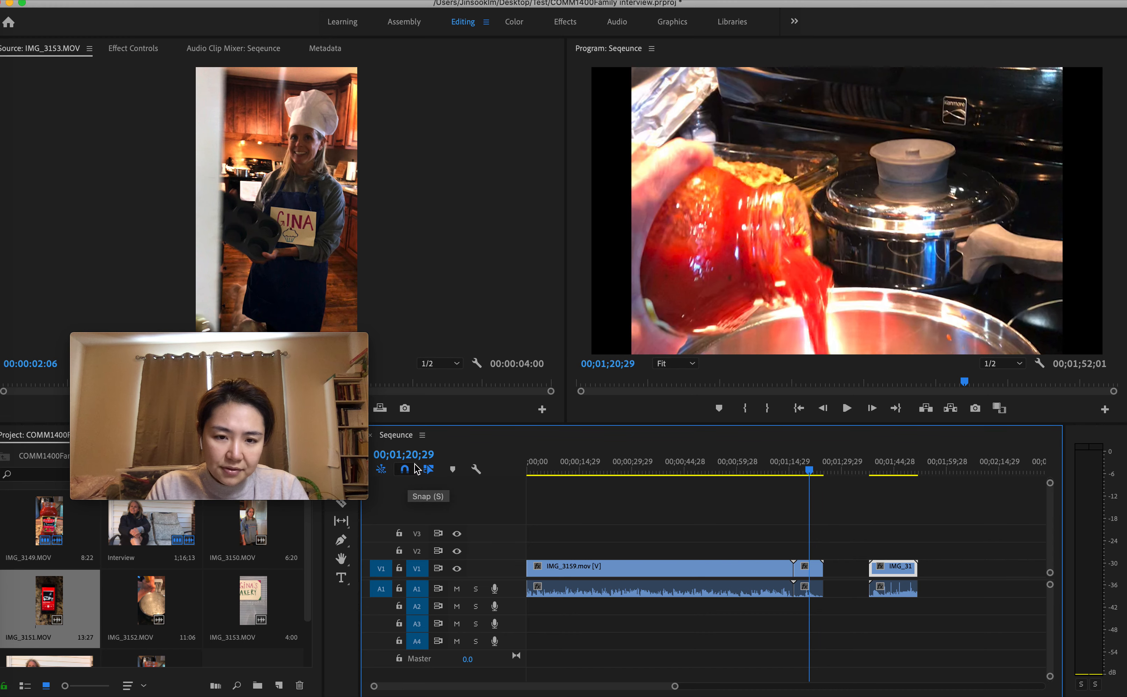
With Linked Selection enabled, snap the IMG_3151.MOV video and audio against the end of the sauce-pouring clip.
{"action": "left_click", "coordinate": [409, 472]}
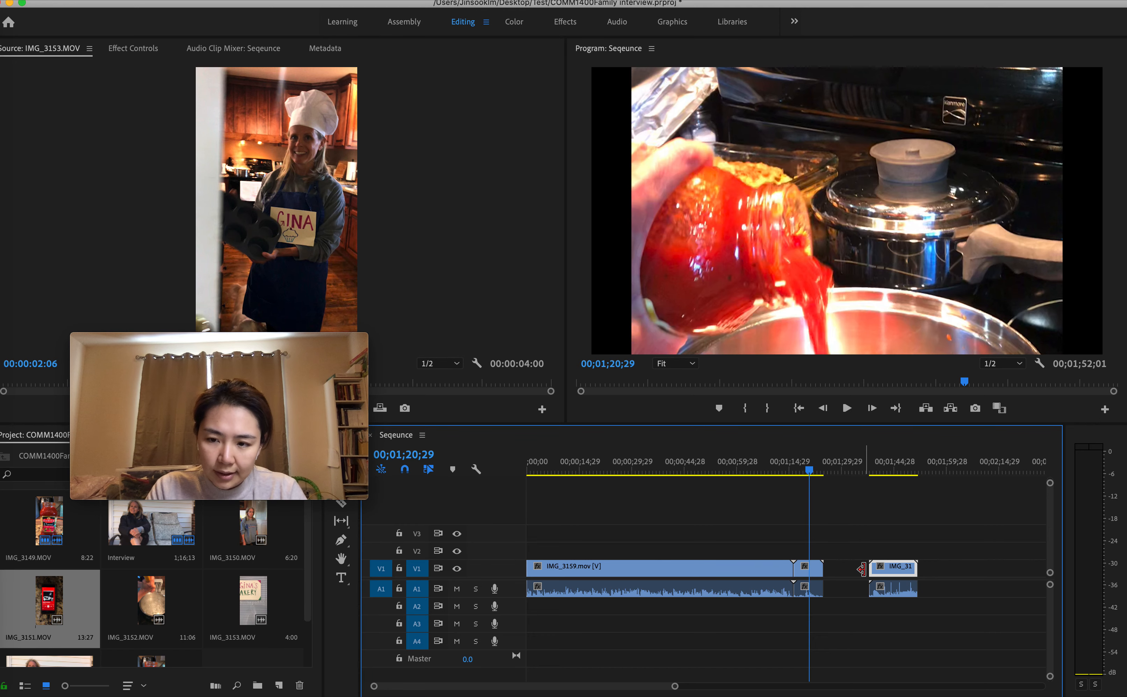
{"action": "mouse_move", "coordinate": [892, 570]}
{"action": "left_mouse_down"}
{"action": "mouse_move", "coordinate": [944, 537]}
{"action": "mouse_move", "coordinate": [938, 551]}
{"action": "mouse_move", "coordinate": [894, 557]}
{"action": "mouse_move", "coordinate": [893, 569]}
{"action": "left_mouse_up"}
{"action": "left_click", "coordinate": [428, 468]}
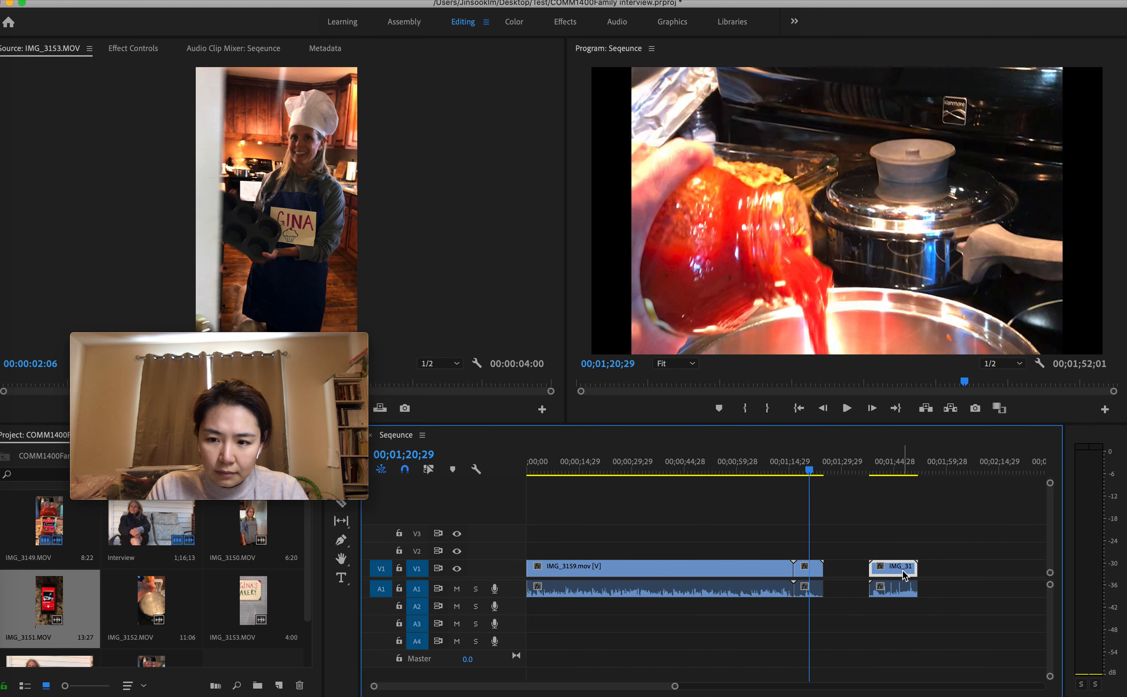
{"action": "left_click", "coordinate": [426, 469]}
{"action": "left_click", "coordinate": [888, 570]}
{"action": "left_click_drag", "start_coordinate": [896, 572], "coordinate": [838, 573]}
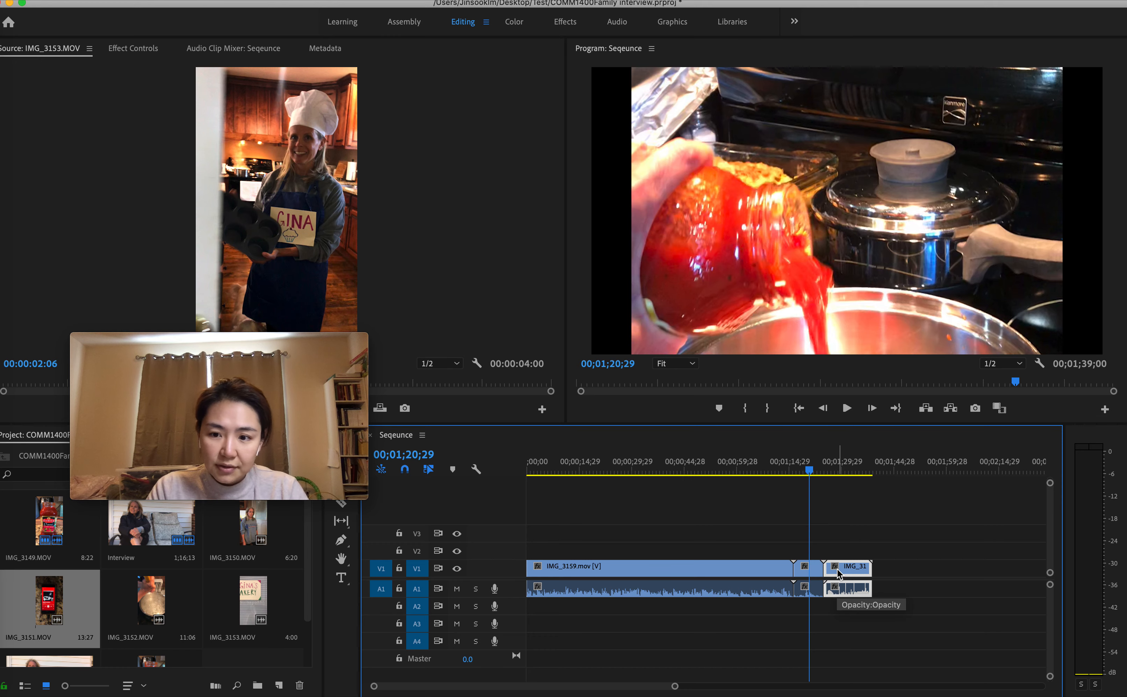
Move IMG_3151.MOV farther along the timeline and snap the sauce-pouring clip against its start, leaving a gap after the interview clip.
{"action": "left_click_drag", "start_coordinate": [839, 573], "coordinate": [939, 571]}
{"action": "left_click_drag", "start_coordinate": [815, 572], "coordinate": [903, 572]}
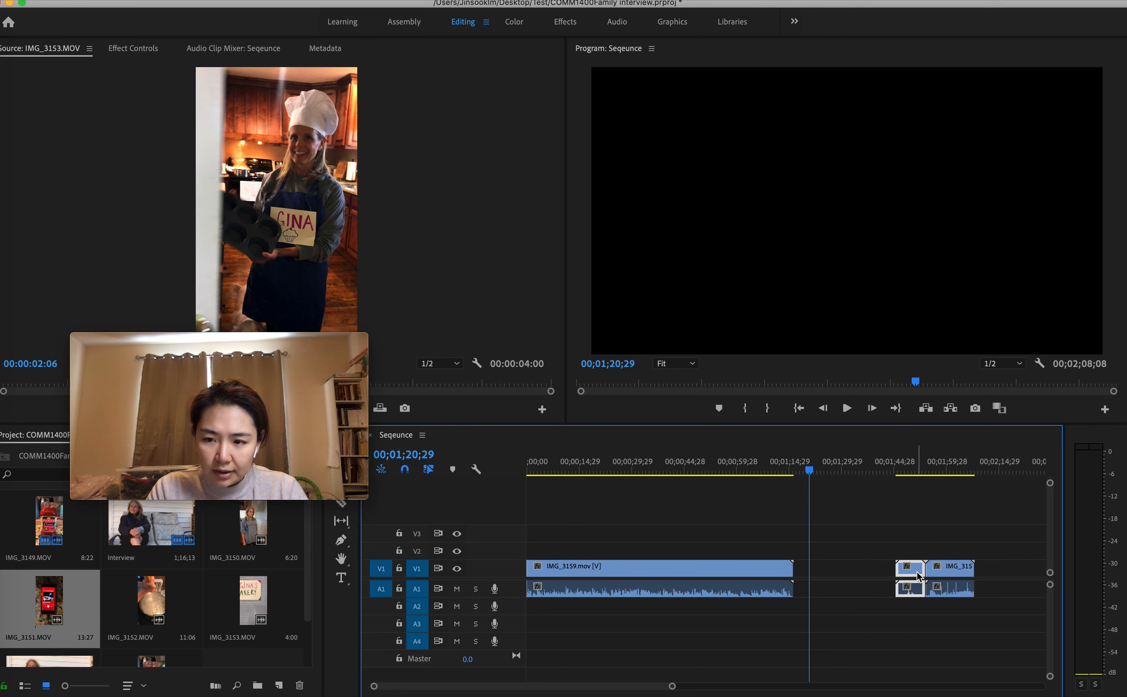
{"action": "left_click", "coordinate": [1038, 543]}
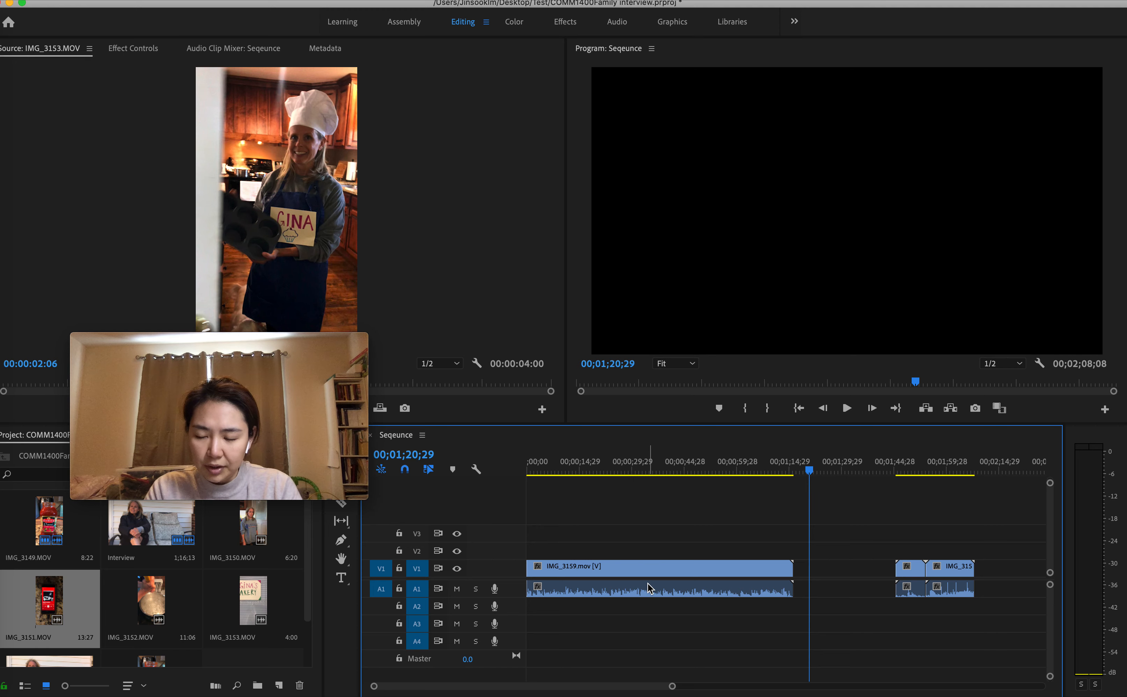
Select the last two clips, switch the selection to the empty gap before them, and place the playhead at 00;01;14;05.
{"action": "left_click_drag", "start_coordinate": [985, 540], "coordinate": [881, 619]}
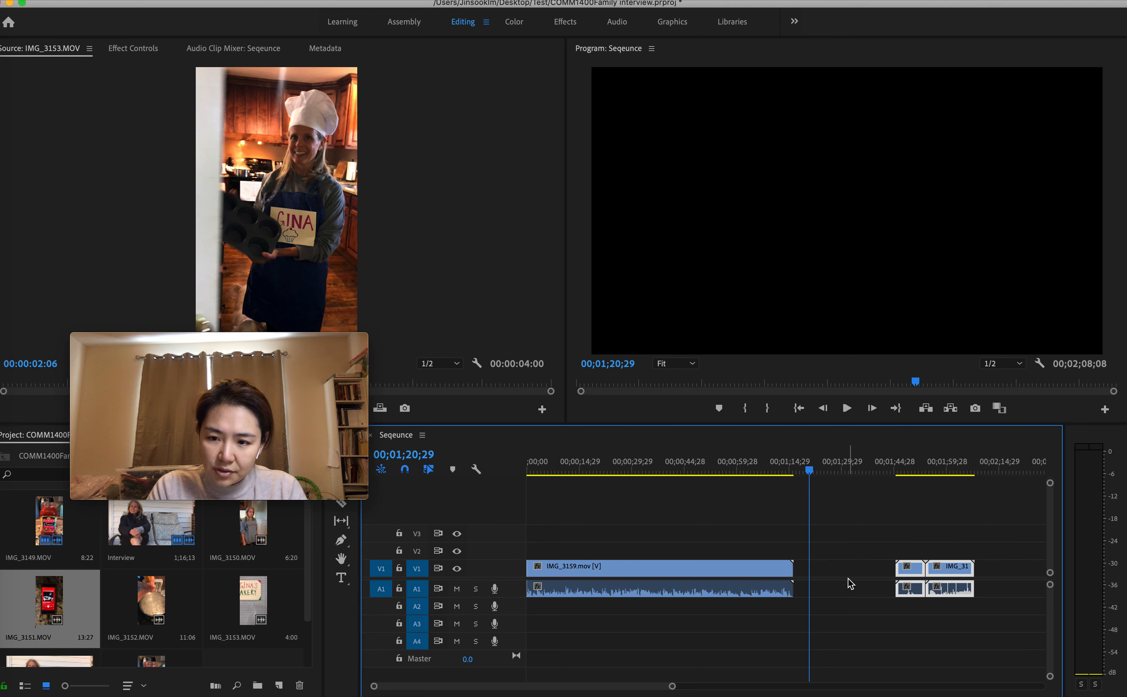
{"action": "left_click", "coordinate": [816, 574]}
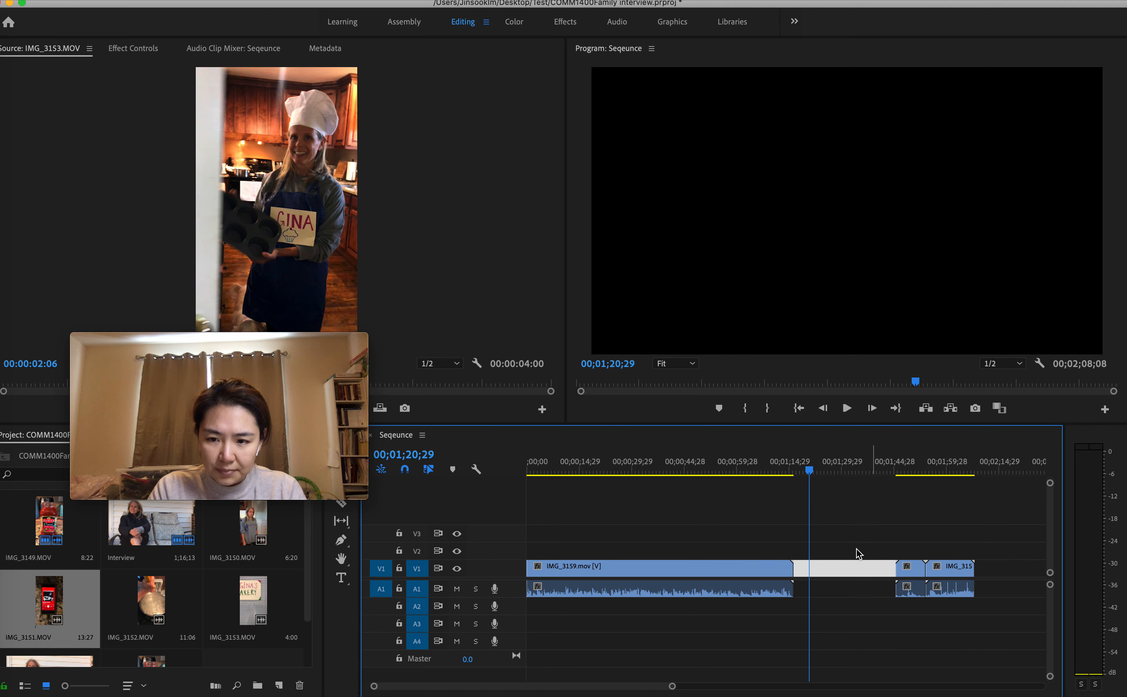
{"action": "left_click", "coordinate": [786, 469]}
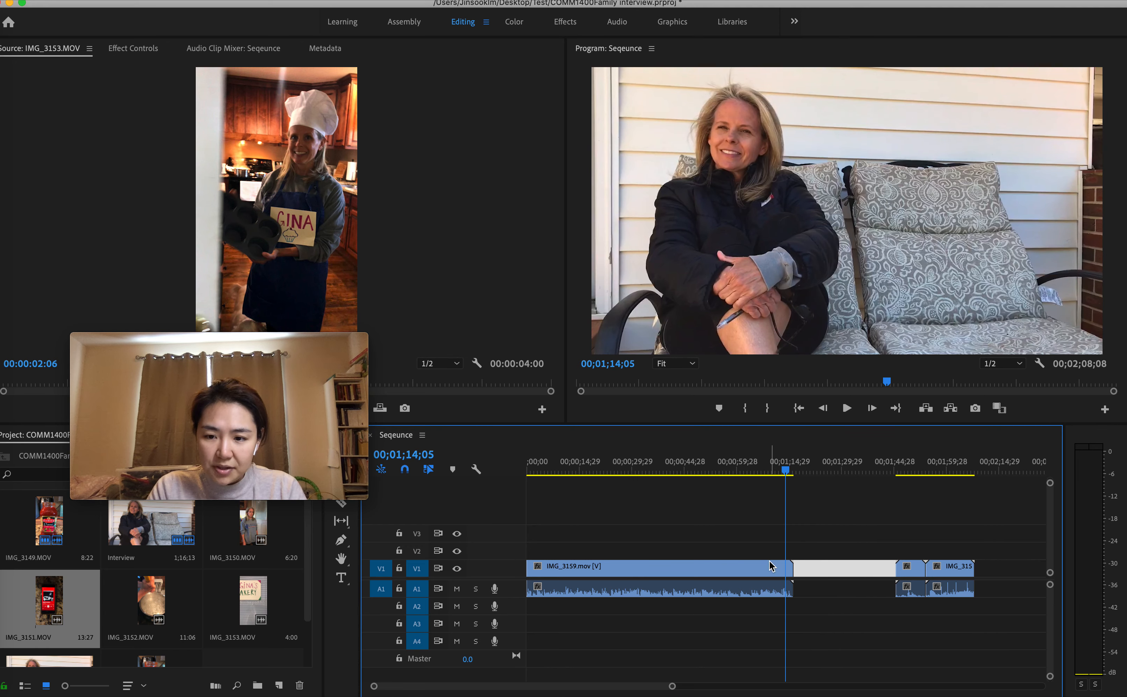
Select the last two clips together and snap them against the end of the IMG_3159.mov interview clip.
{"action": "left_click_drag", "start_coordinate": [788, 472], "coordinate": [809, 471]}
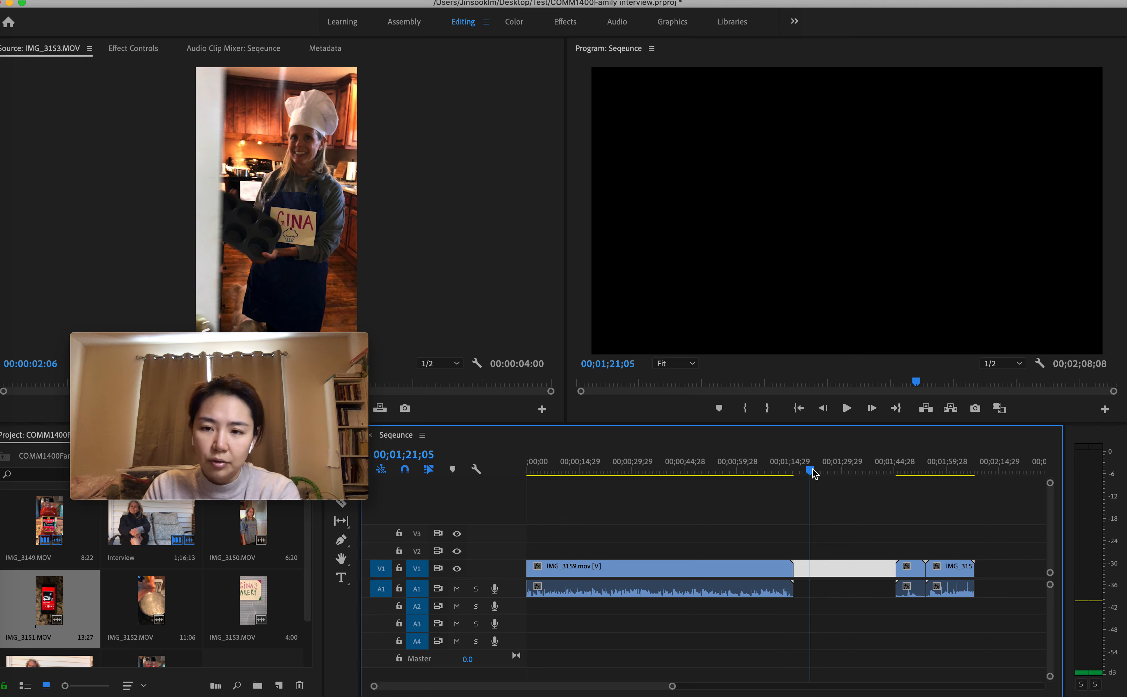
{"action": "left_click_drag", "start_coordinate": [811, 472], "coordinate": [730, 469]}
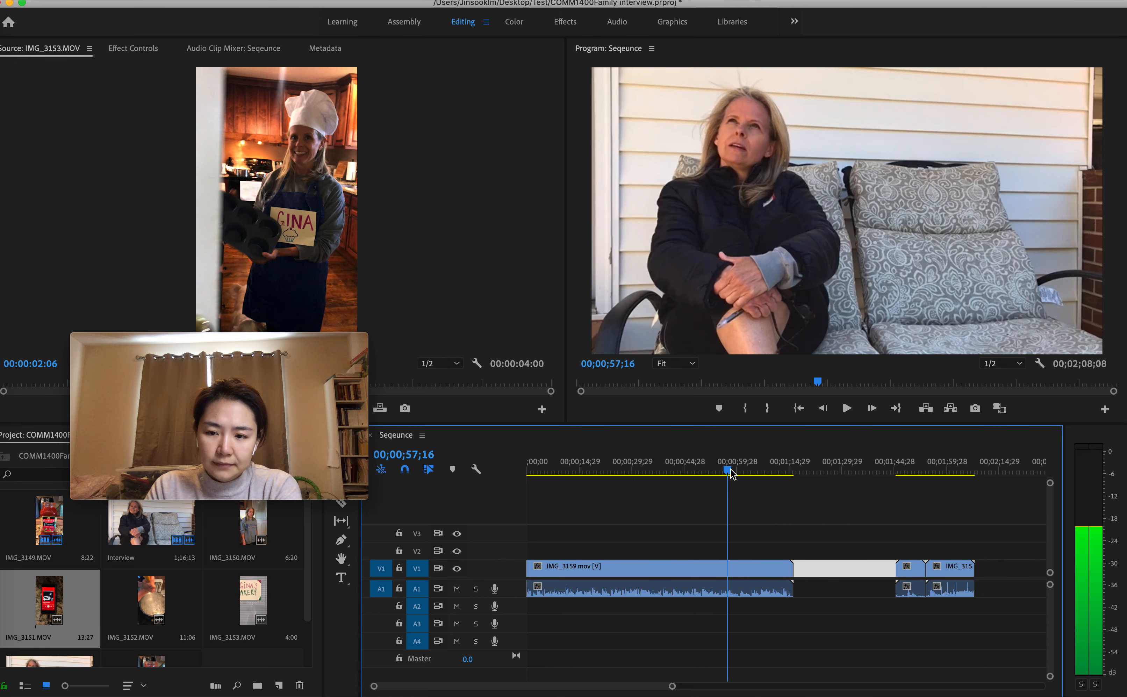
{"action": "left_click_drag", "start_coordinate": [1006, 546], "coordinate": [932, 585]}
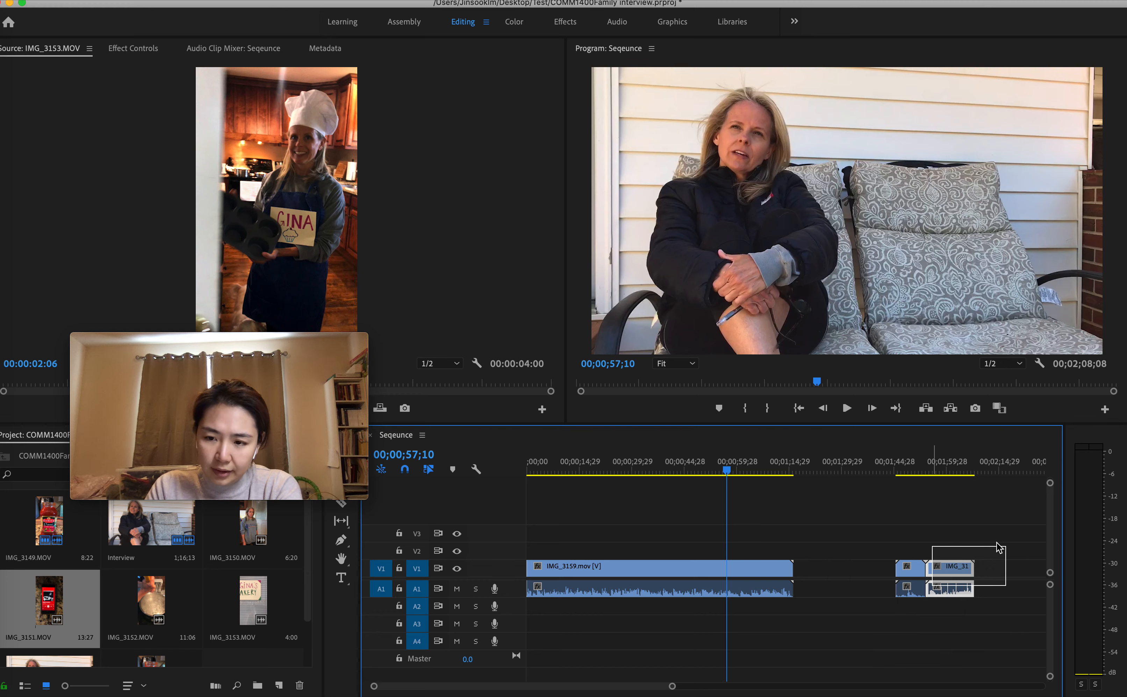
{"action": "left_click_drag", "start_coordinate": [1005, 528], "coordinate": [868, 619]}
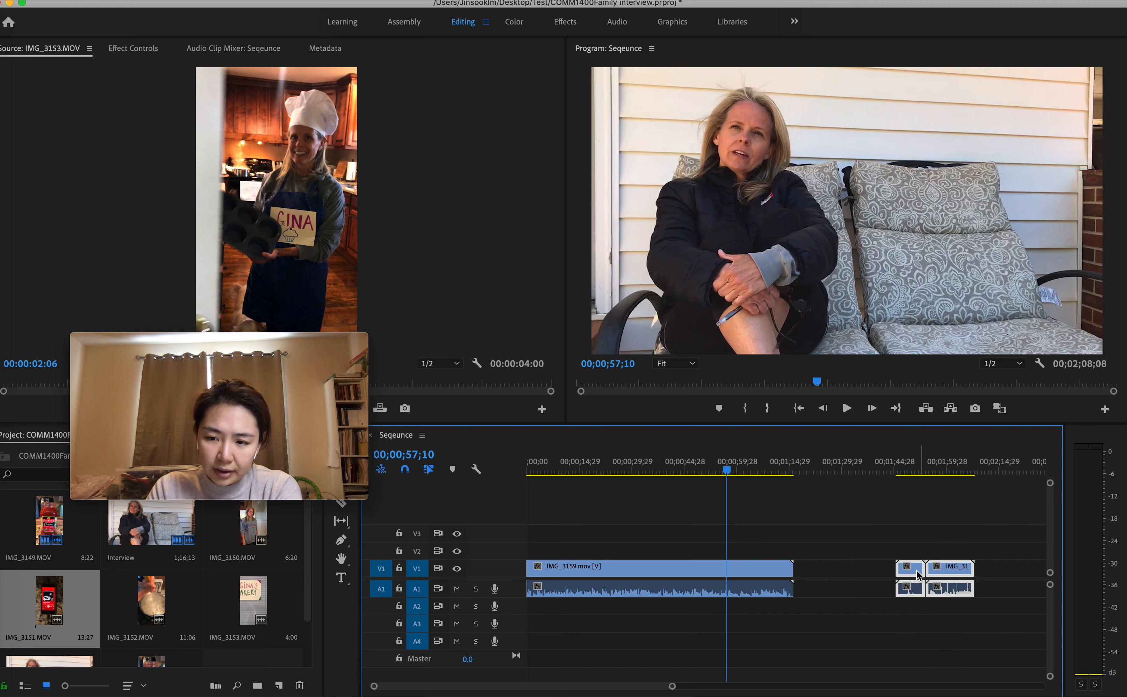
{"action": "left_click_drag", "start_coordinate": [904, 570], "coordinate": [801, 570]}
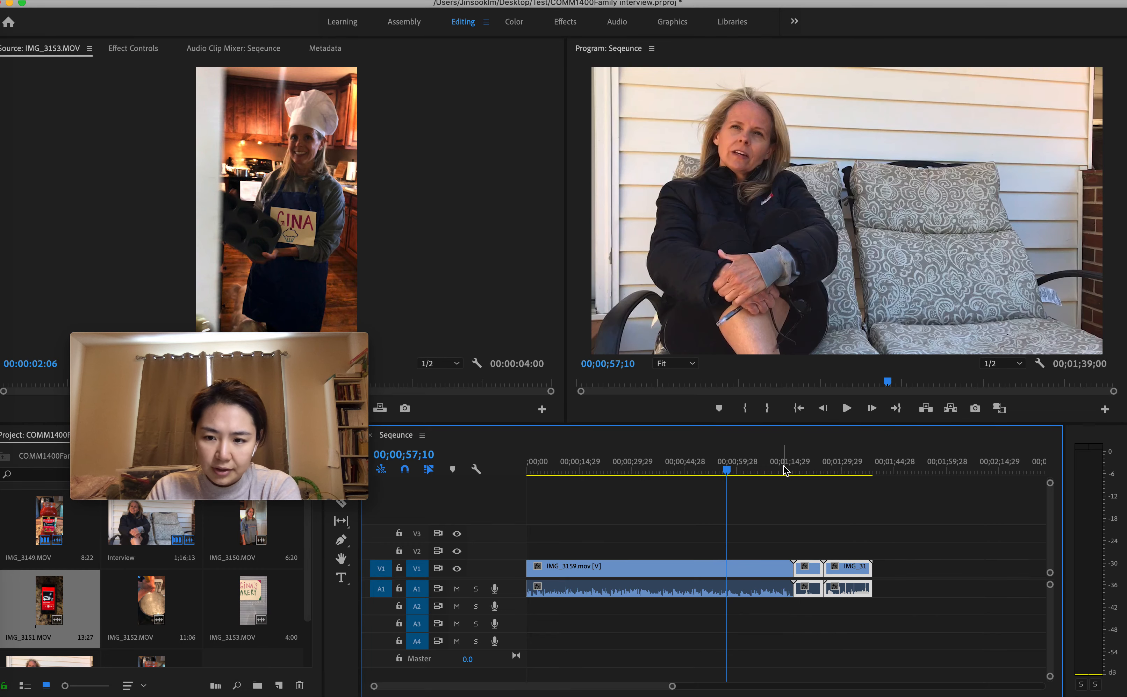
Move the last two clips farther along the timeline to leave a gap after the interview, with the playhead at 00;00;55;04.
{"action": "left_click_drag", "start_coordinate": [791, 471], "coordinate": [719, 471]}
{"action": "mouse_move", "coordinate": [283, 342]}
{"action": "left_click_drag", "start_coordinate": [283, 342], "coordinate": [523, 215]}
{"action": "left_click_drag", "start_coordinate": [919, 531], "coordinate": [952, 575]}
{"action": "left_click", "coordinate": [767, 533]}
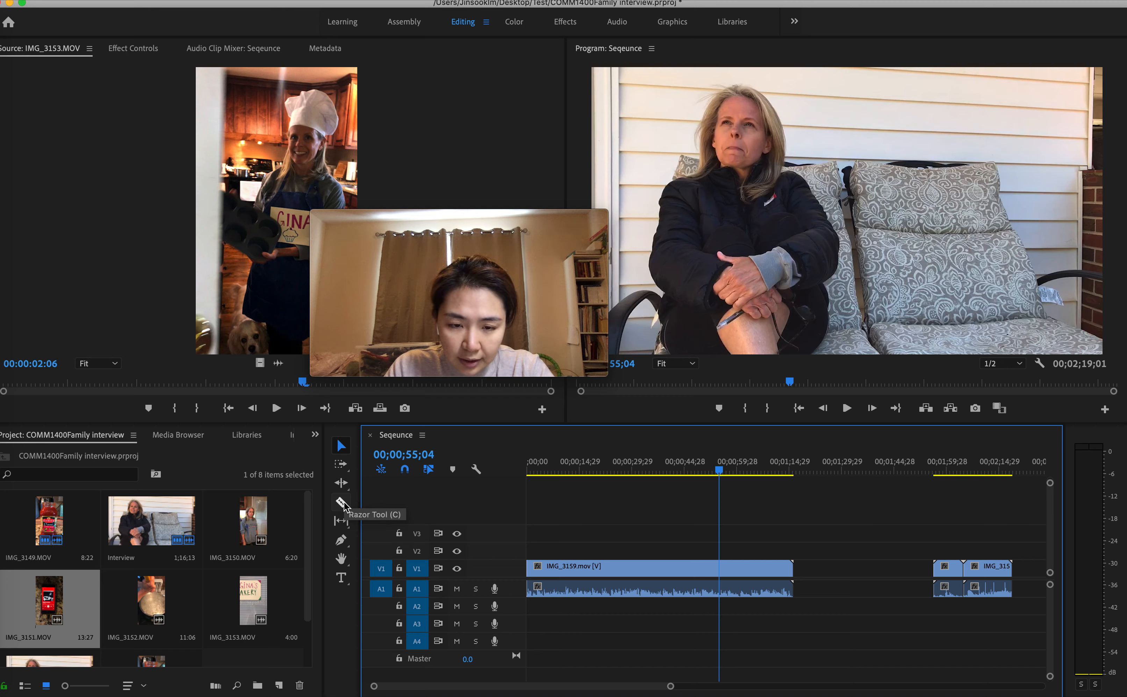
Switch between the Razor tool and the Selection tool, finishing on the Selection tool.
{"action": "key", "text": "c"}
{"action": "left_click", "coordinate": [344, 450]}
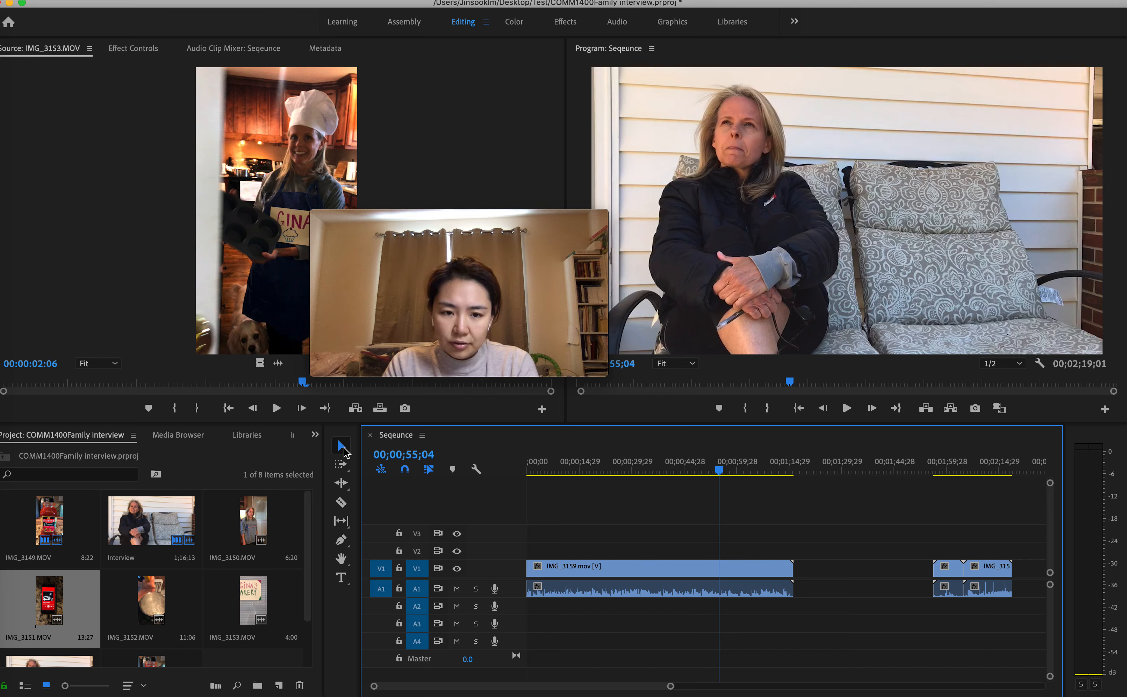
{"action": "key", "text": "c"}
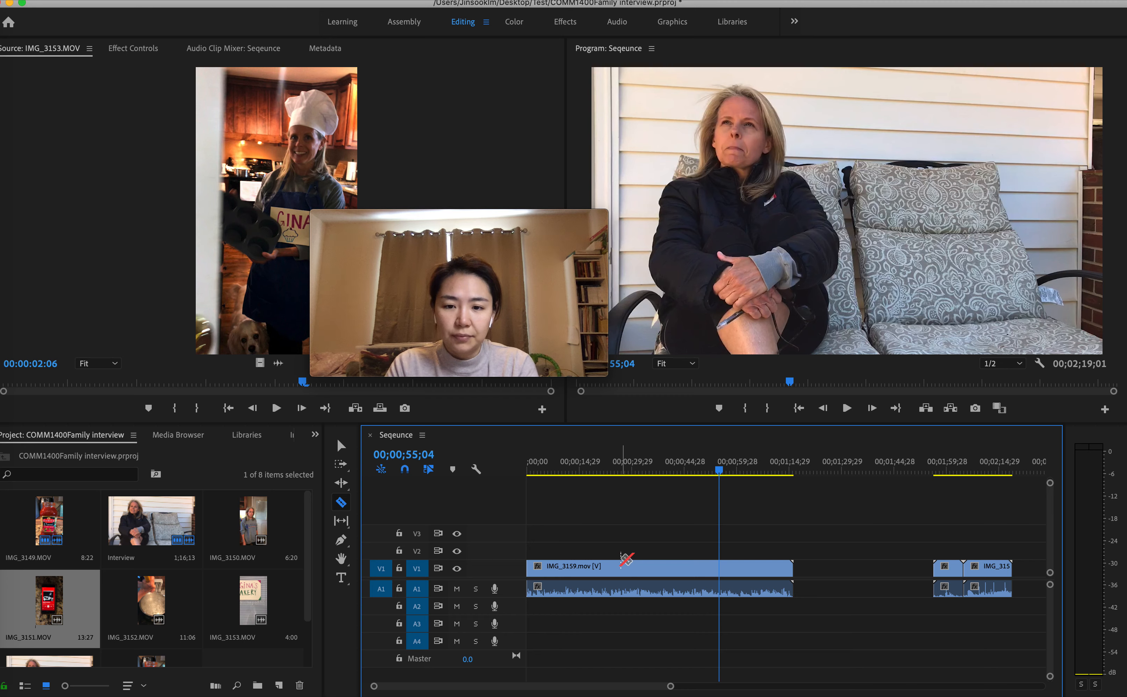
{"action": "left_click", "coordinate": [340, 446]}
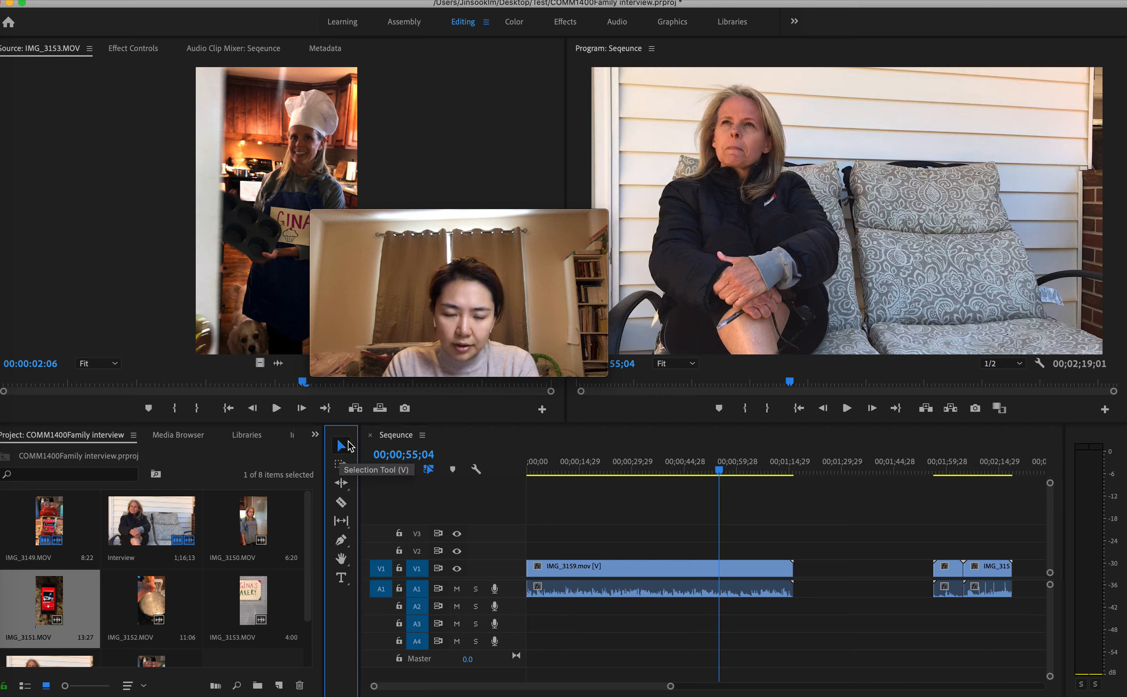
Play the opening of the interview from the sequence start several times to examine where its first statement ends.
{"action": "left_click_drag", "start_coordinate": [717, 473], "coordinate": [532, 469]}
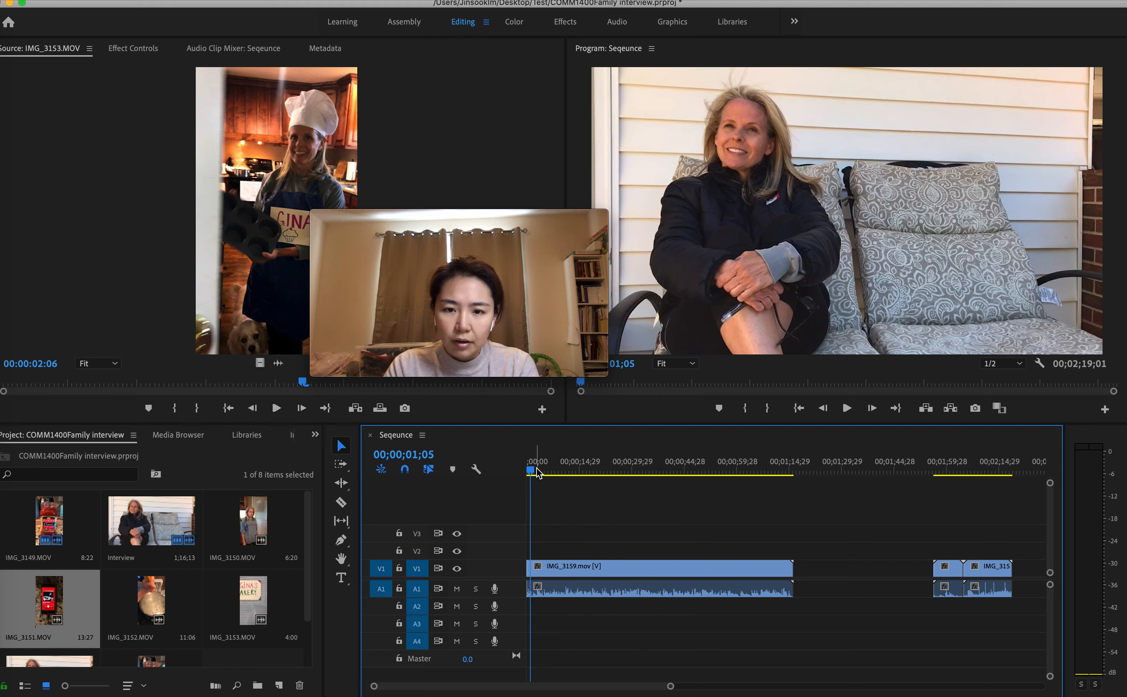
{"action": "mouse_move", "coordinate": [536, 470]}
{"action": "left_mouse_down"}
{"action": "mouse_move", "coordinate": [728, 473]}
{"action": "mouse_move", "coordinate": [530, 468]}
{"action": "left_mouse_up"}
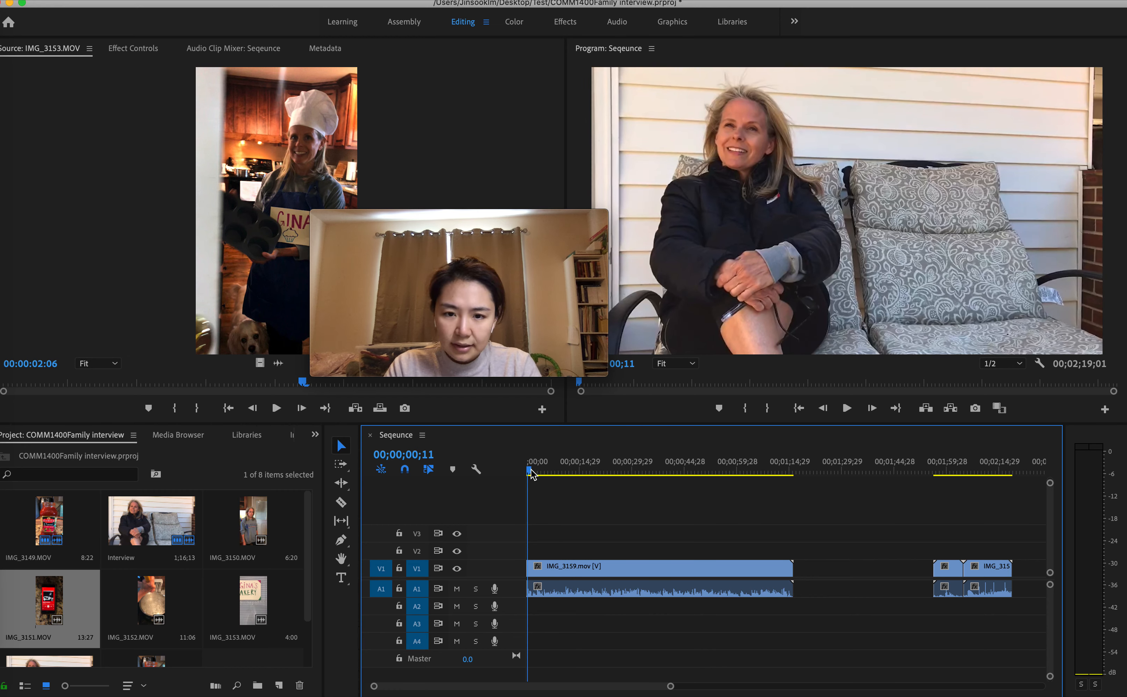
{"action": "key", "text": "space"}
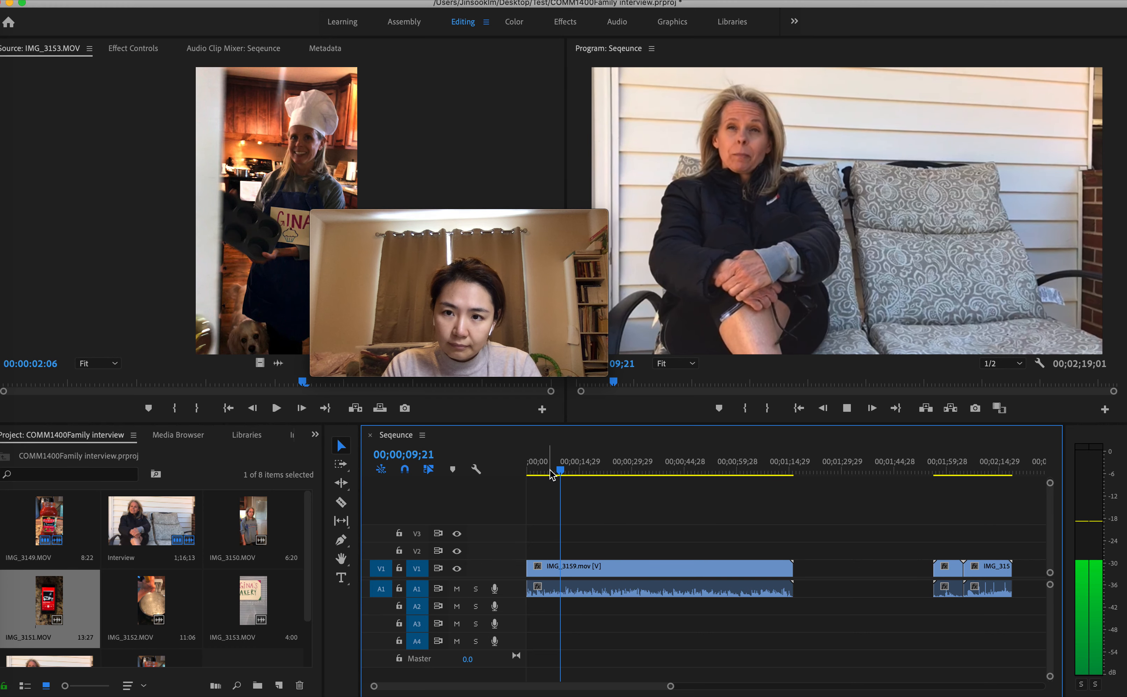
{"action": "key", "text": "space"}
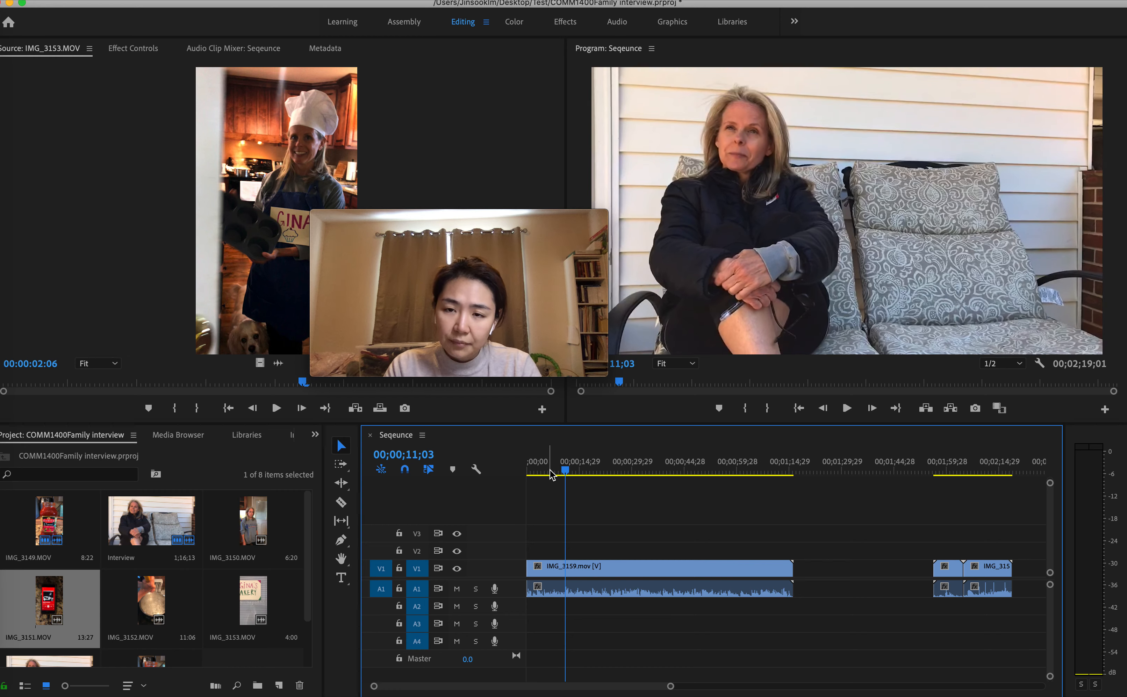
{"action": "left_click_drag", "start_coordinate": [552, 475], "coordinate": [521, 475]}
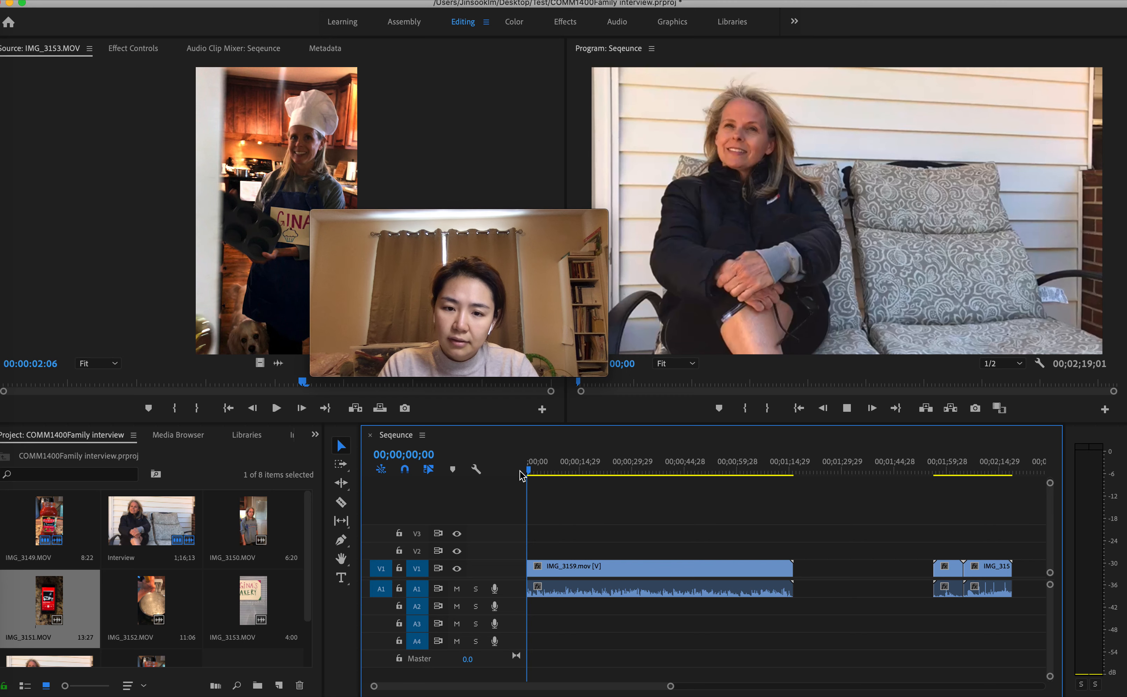
{"action": "key", "text": "space"}
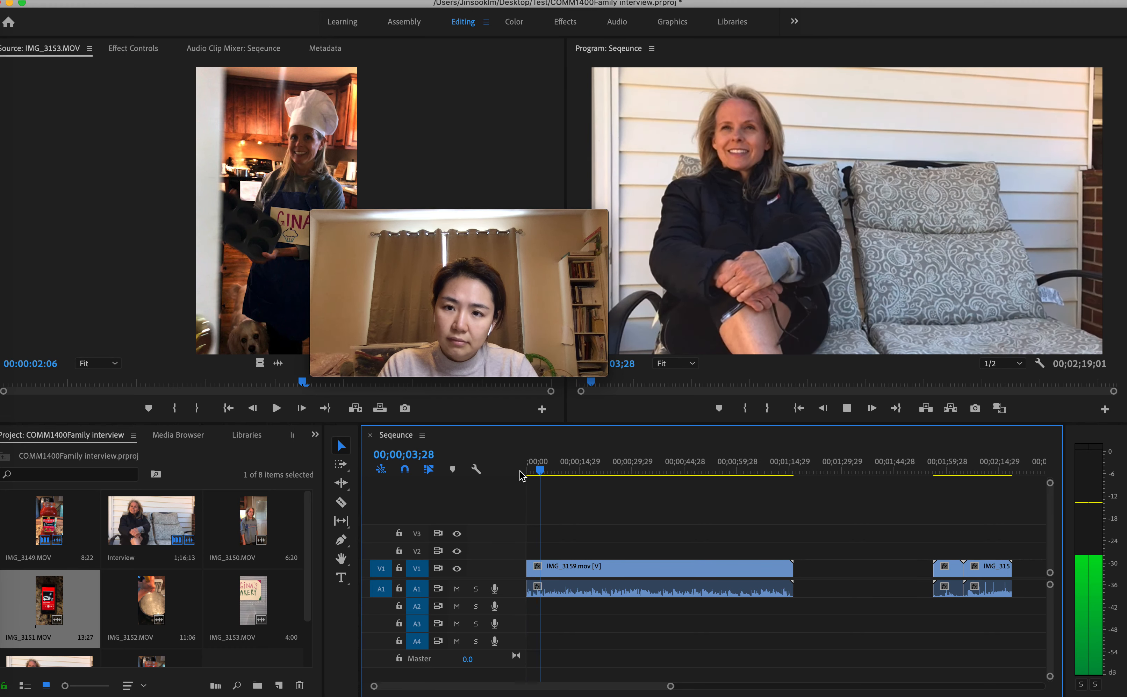
{"action": "key", "text": "space"}
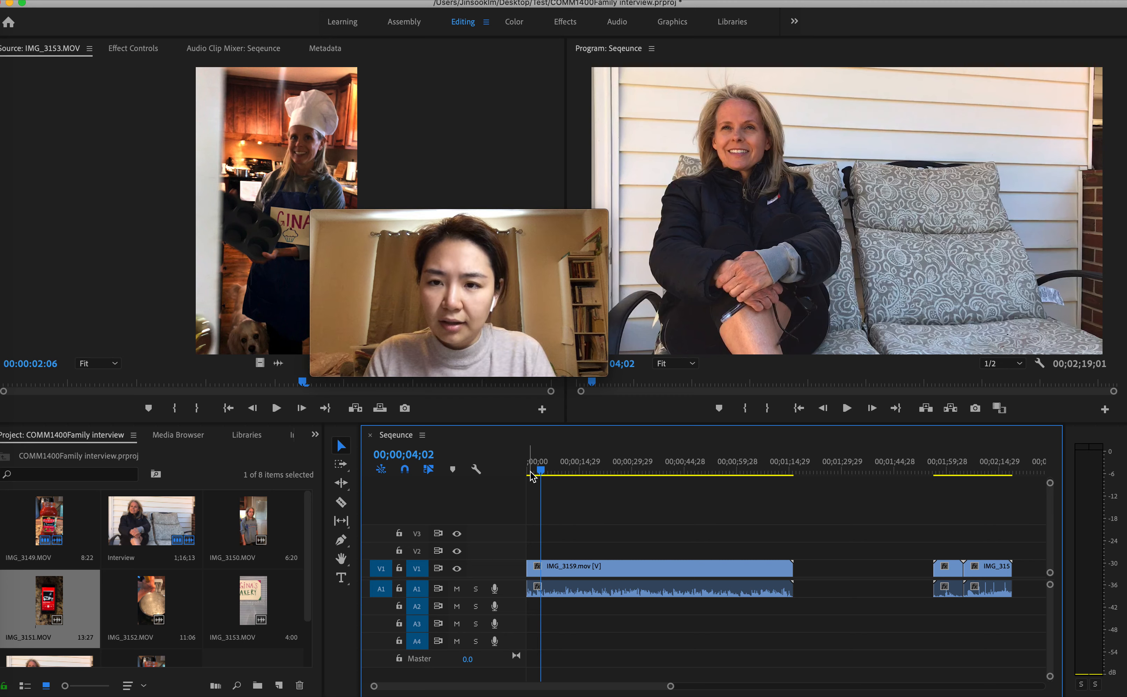
{"action": "left_click_drag", "start_coordinate": [530, 472], "coordinate": [519, 470]}
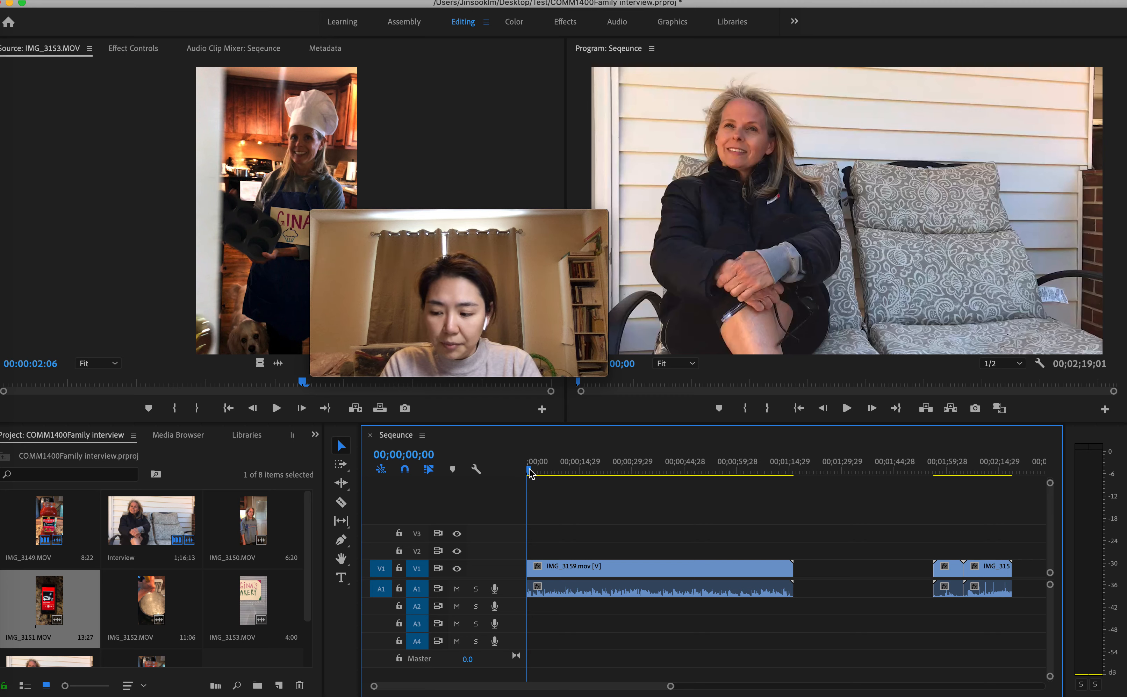
{"action": "key", "text": "space"}
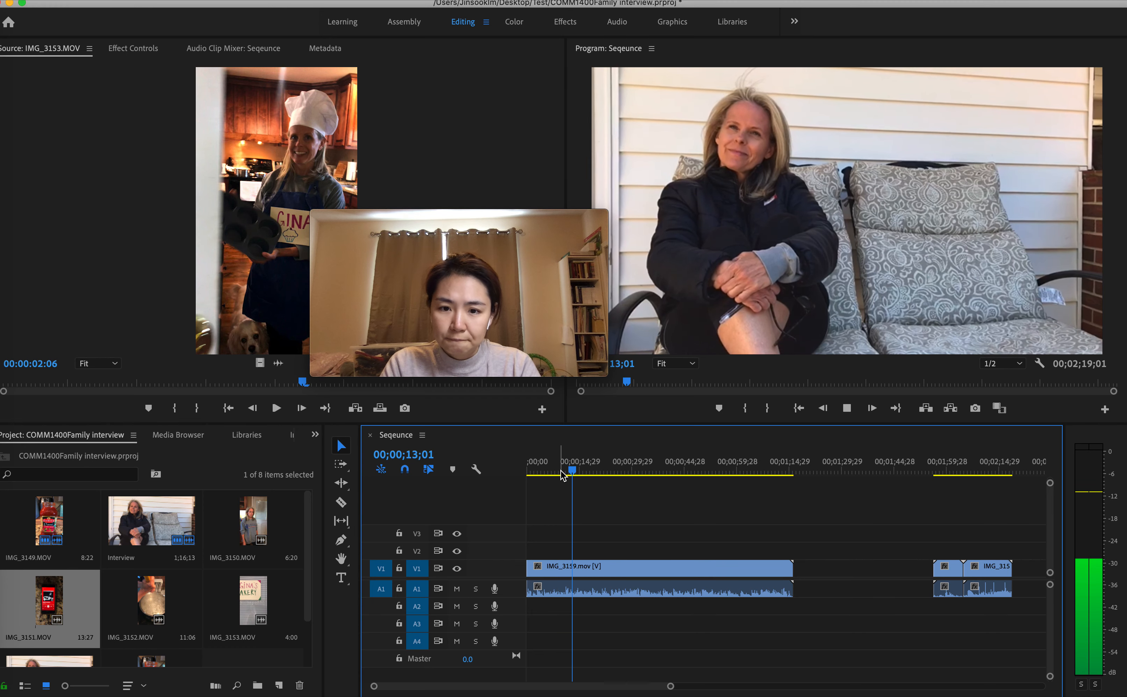
{"action": "key", "text": "space"}
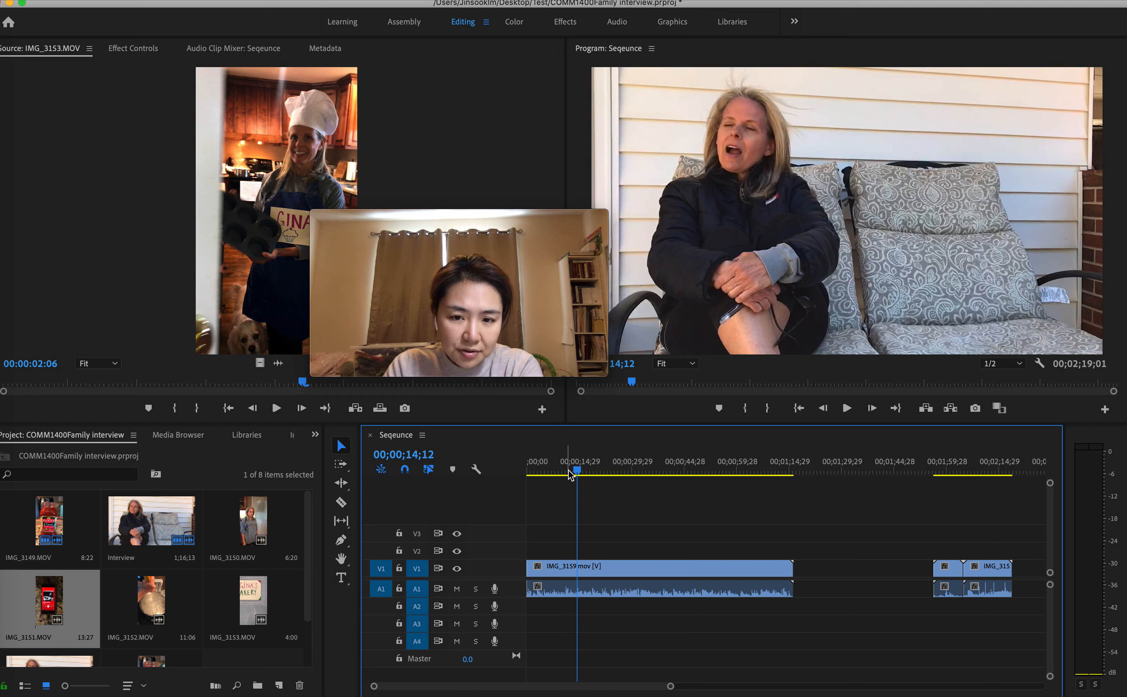
Place the playhead at 00;00;11;17, split the interview clip there with the Razor tool, and return to the Selection tool.
{"action": "left_click_drag", "start_coordinate": [575, 468], "coordinate": [564, 470]}
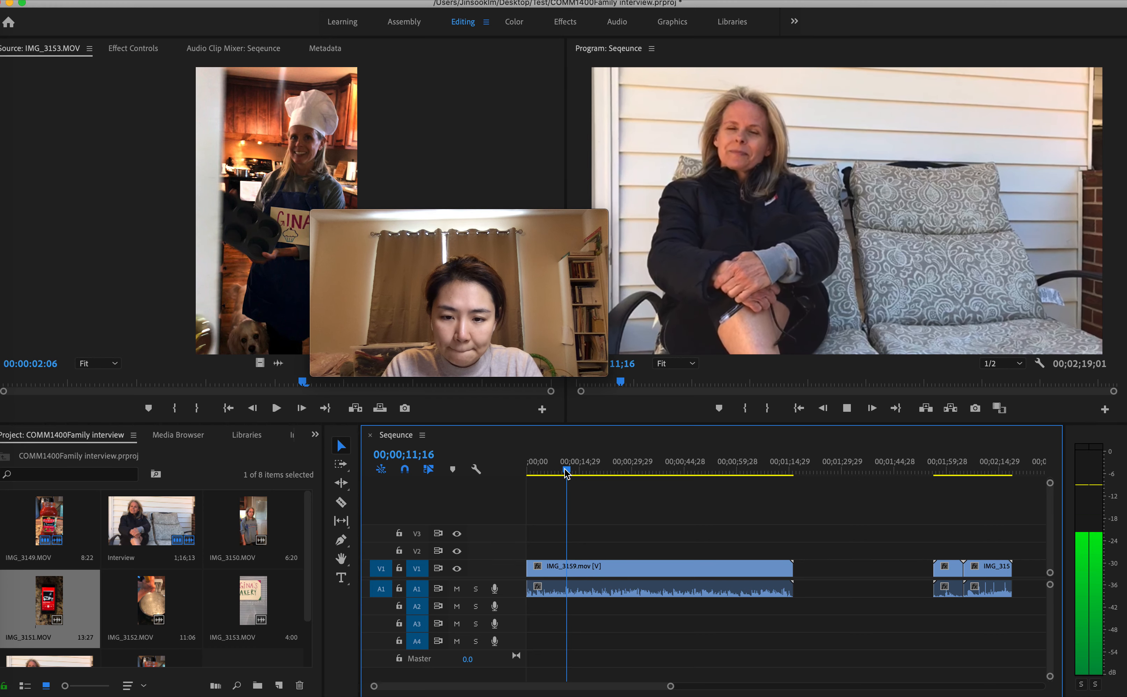
{"action": "left_click", "coordinate": [564, 469]}
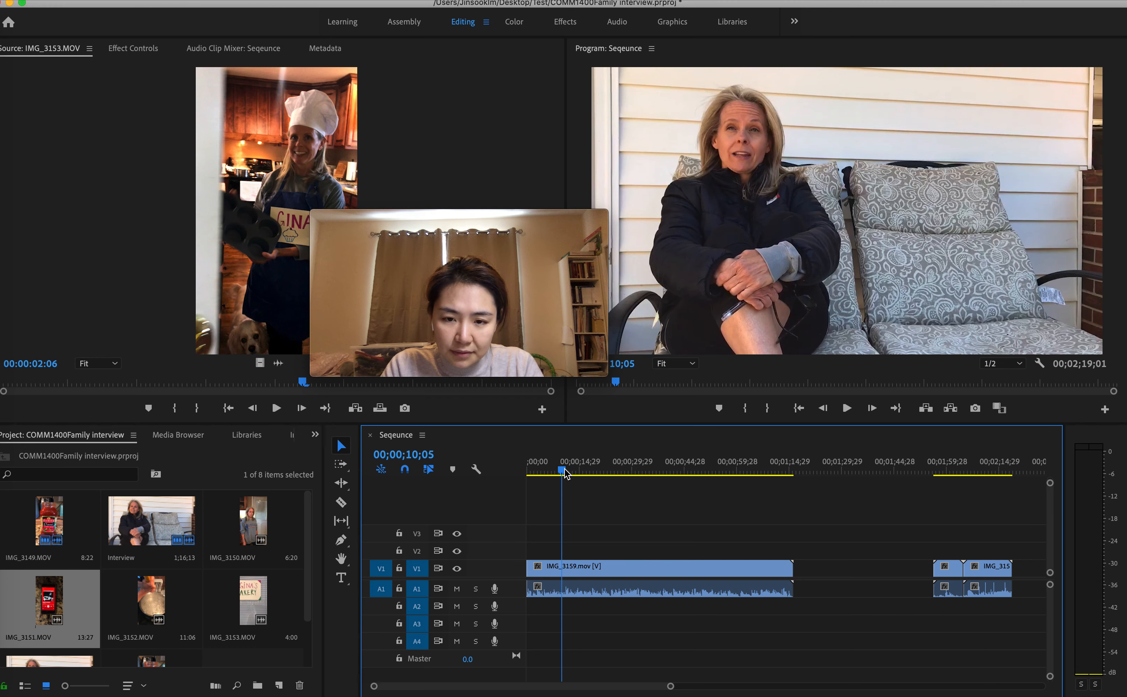
{"action": "key", "text": "space"}
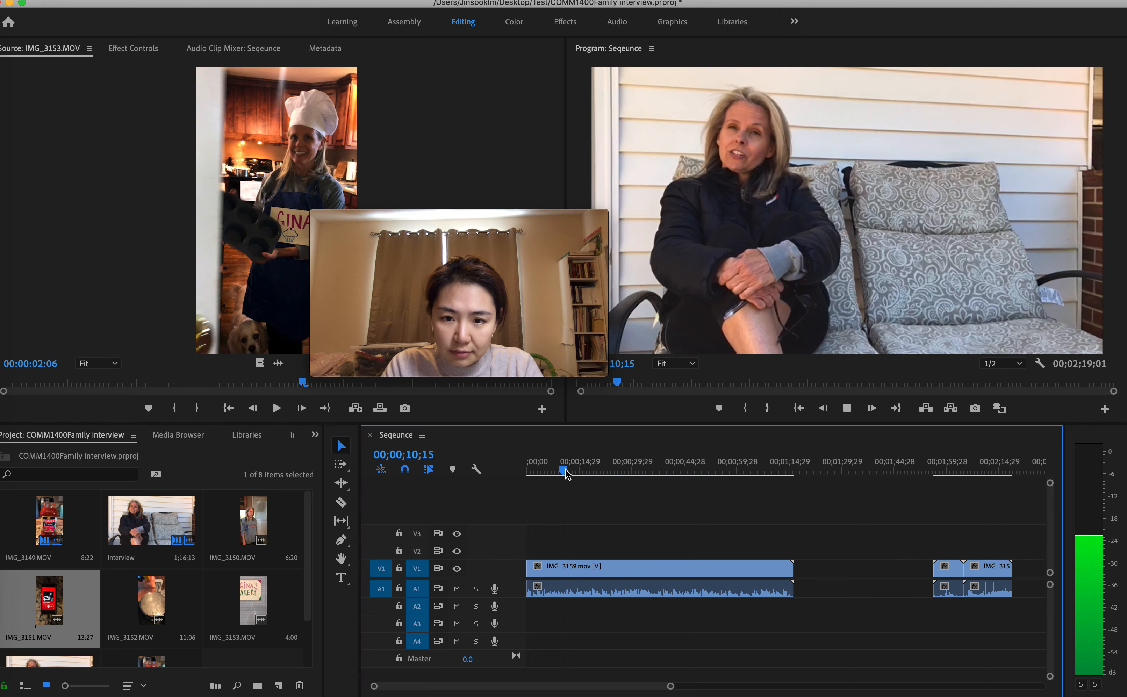
{"action": "key", "text": "space"}
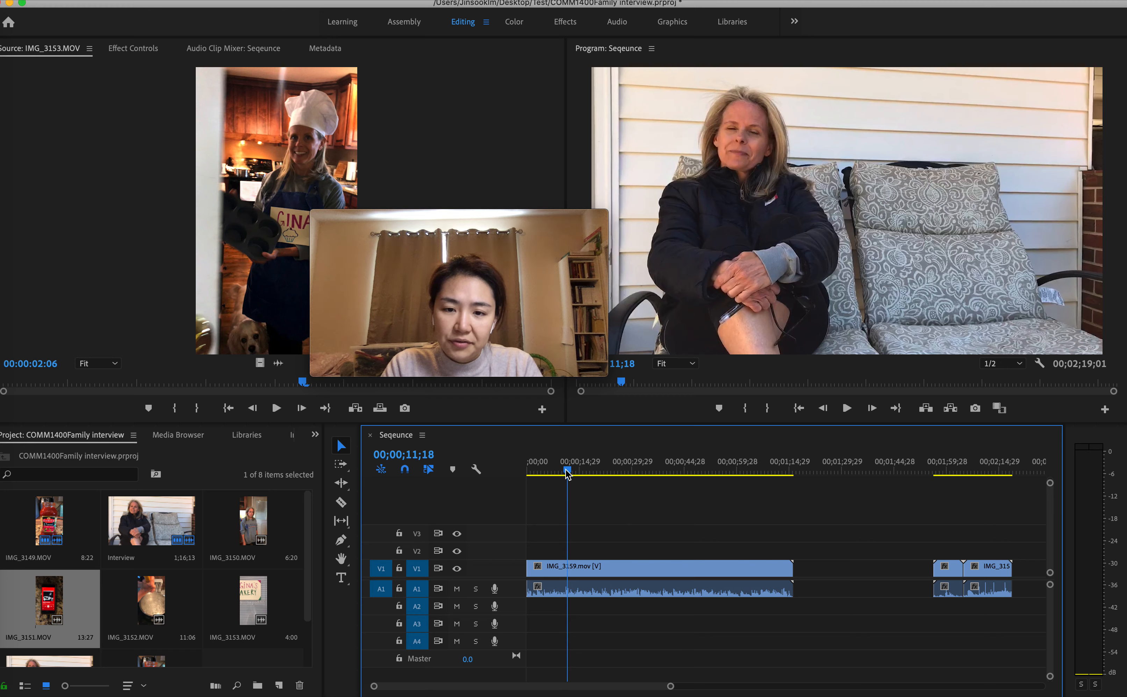
{"action": "key", "text": "Left"}
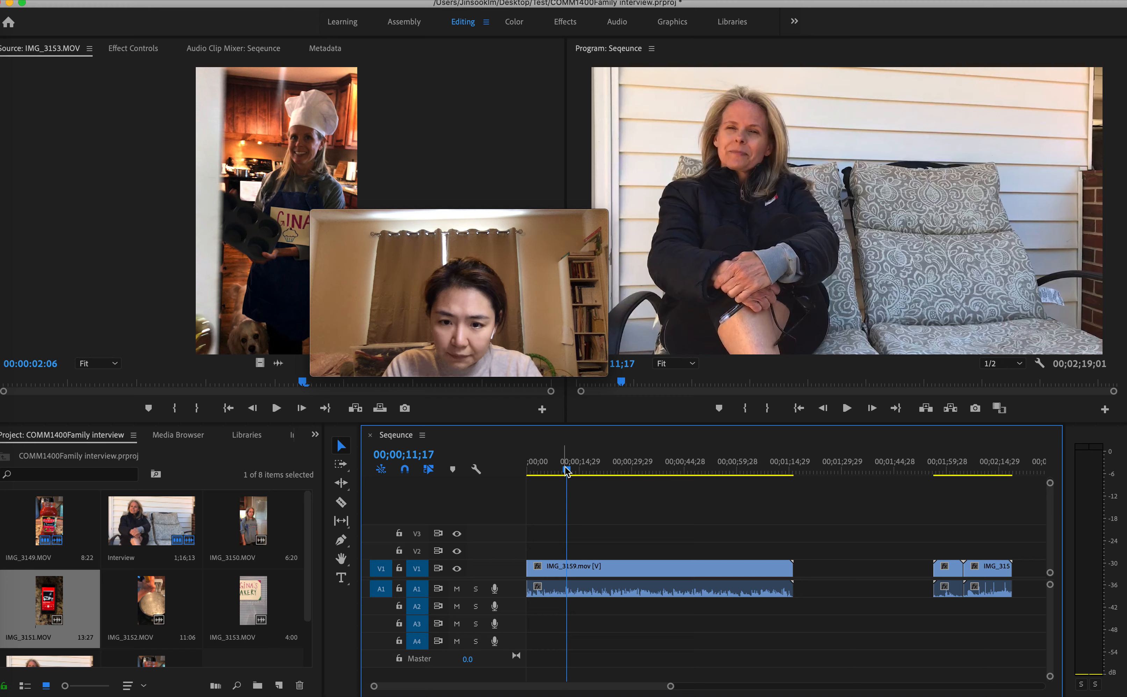
{"action": "left_click", "coordinate": [342, 502]}
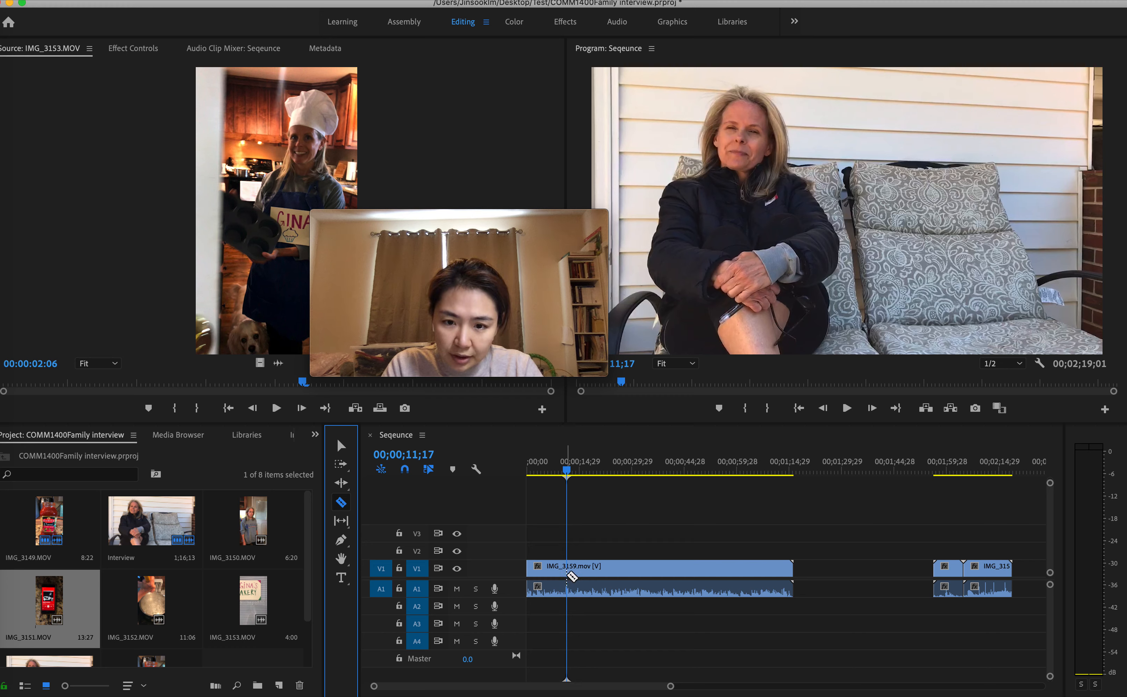
{"action": "left_click", "coordinate": [571, 575]}
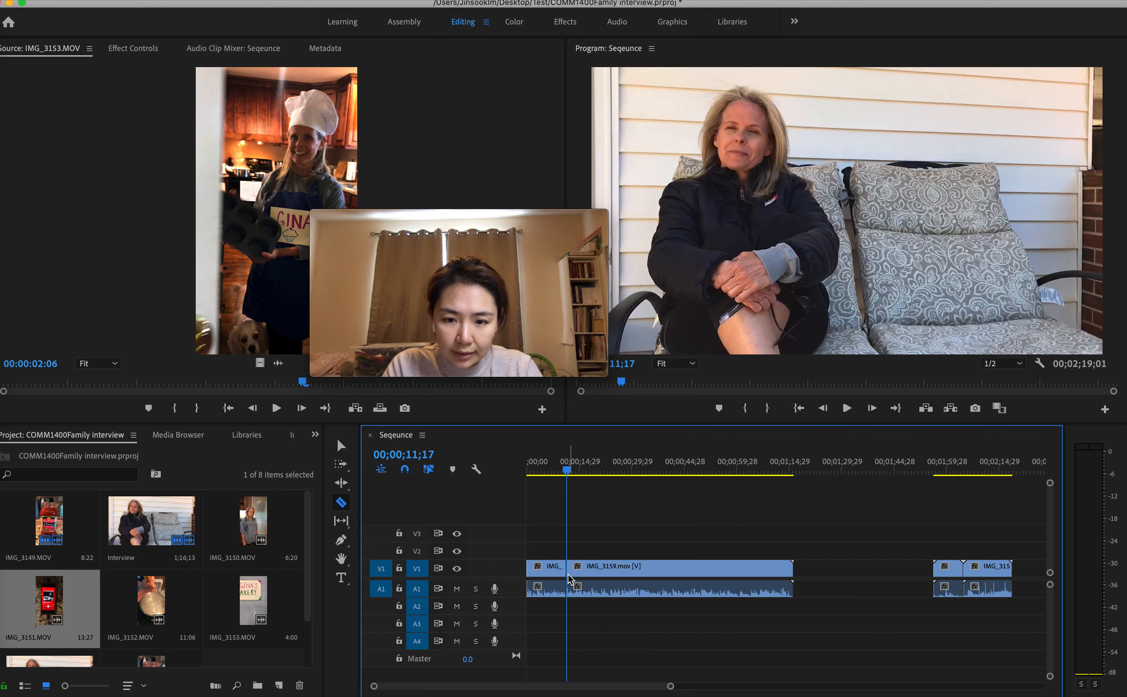
{"action": "left_click", "coordinate": [342, 445]}
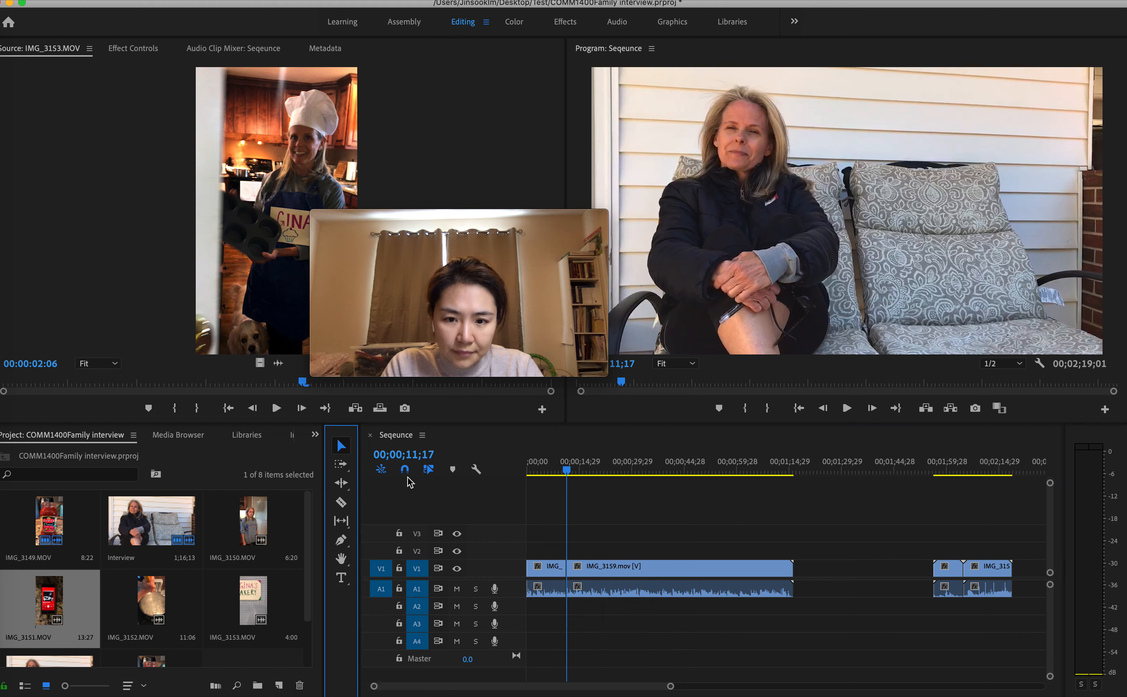
Razor the remaining interview footage at four spaced points, with one cut at the playhead at 00;00;34;04.
{"action": "left_click_drag", "start_coordinate": [567, 473], "coordinate": [645, 471]}
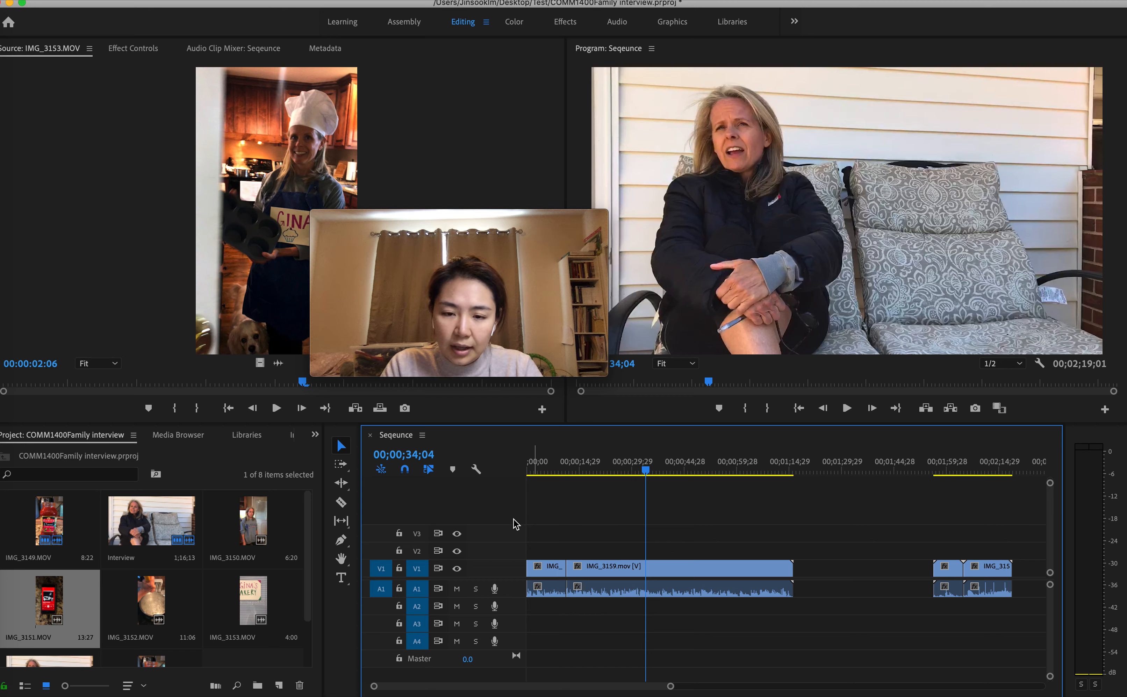
{"action": "left_click", "coordinate": [341, 503]}
{"action": "left_click", "coordinate": [596, 568]}
{"action": "left_click", "coordinate": [645, 568]}
{"action": "left_click", "coordinate": [685, 568]}
{"action": "left_click", "coordinate": [722, 568]}
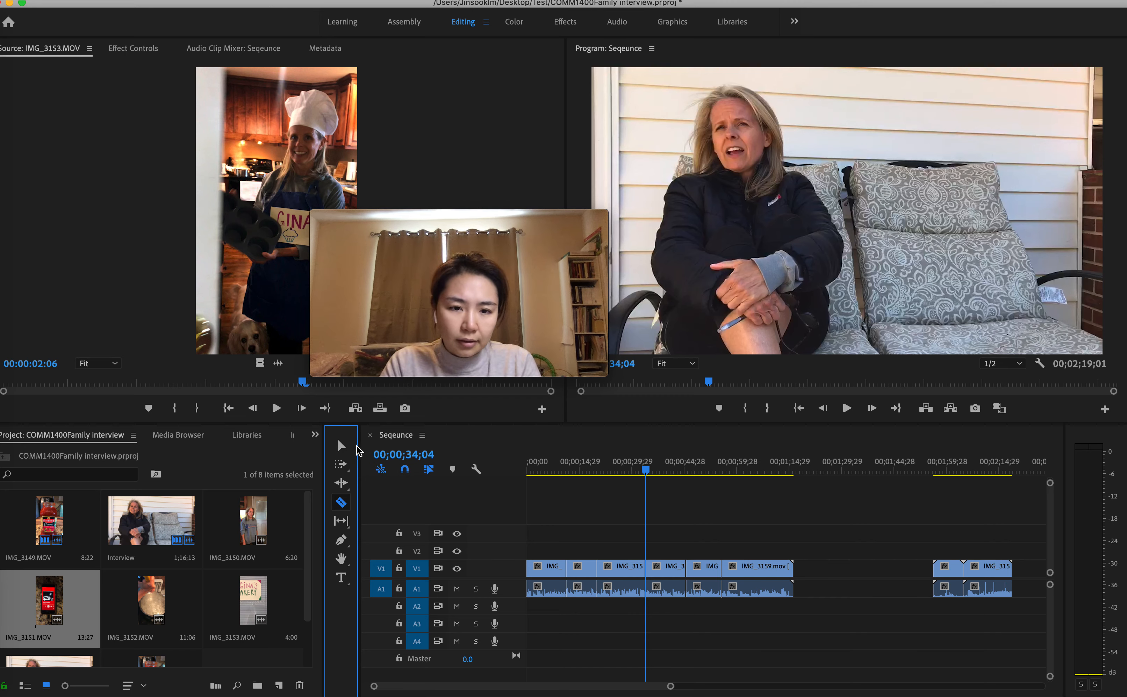
Move the last interview piece and the three pieces before it farther along the timeline, opening a gap after the second piece.
{"action": "key", "text": "v"}
{"action": "left_click", "coordinate": [757, 569]}
{"action": "left_click_drag", "start_coordinate": [756, 566], "coordinate": [796, 570]}
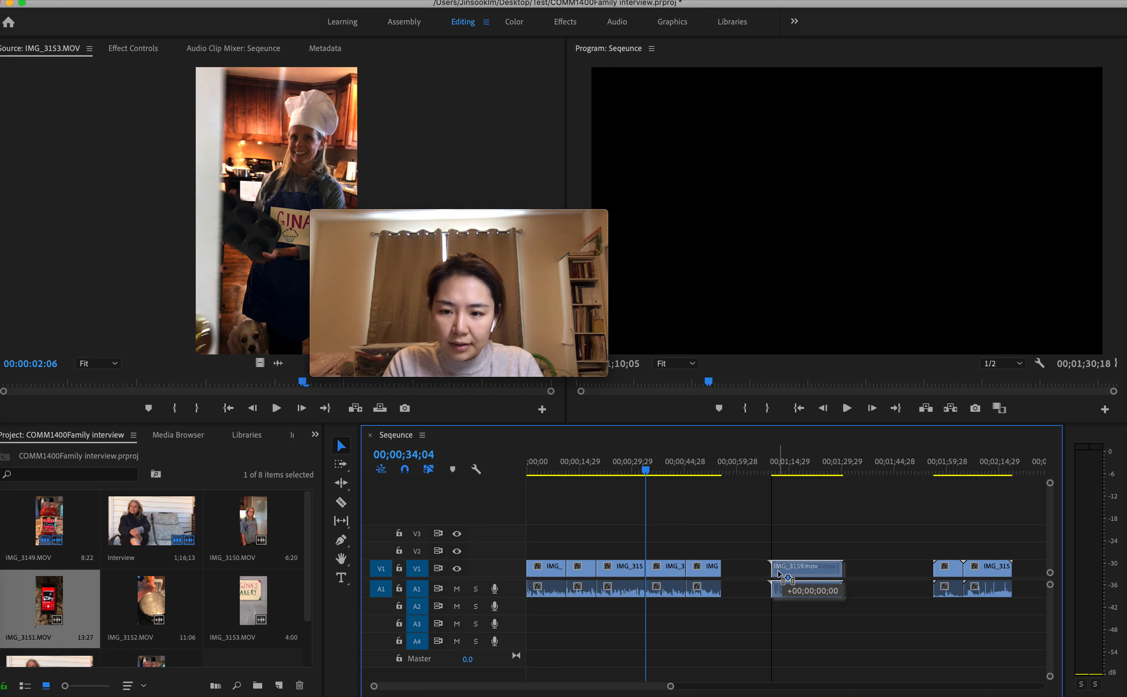
{"action": "left_click", "coordinate": [769, 472]}
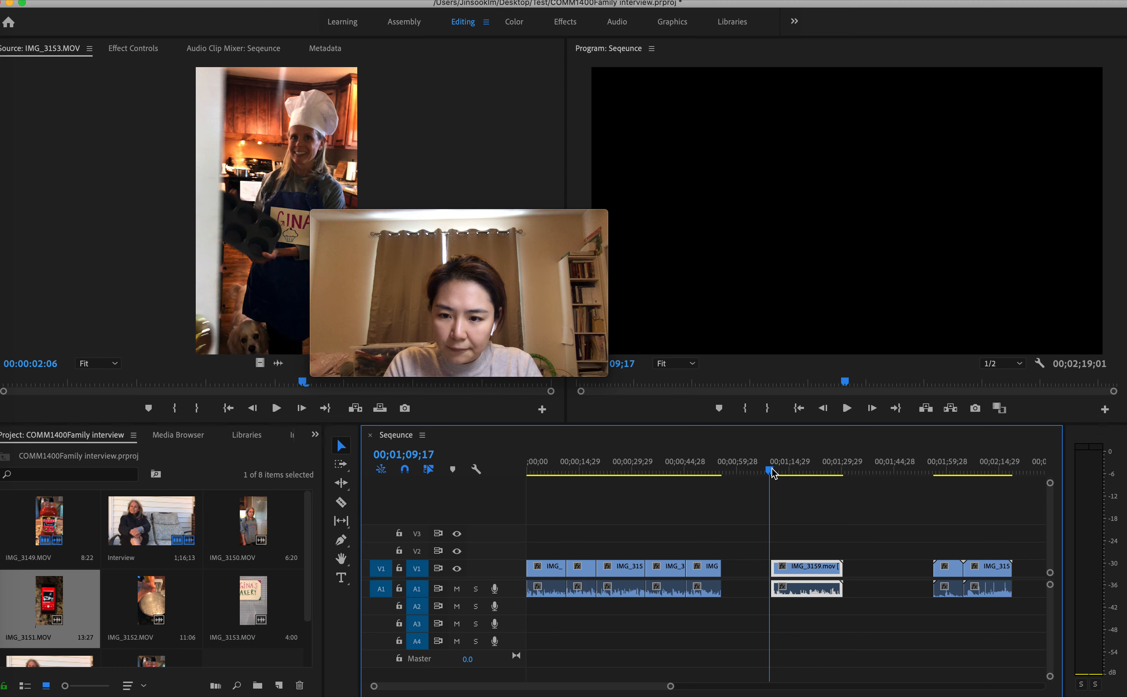
{"action": "left_click_drag", "start_coordinate": [597, 535], "coordinate": [750, 598]}
{"action": "left_click_drag", "start_coordinate": [622, 572], "coordinate": [669, 573]}
Preview the end of the second interview piece, extend its end into the following gap, and place the playhead within it.
{"action": "left_click", "coordinate": [581, 568]}
{"action": "mouse_move", "coordinate": [579, 463]}
{"action": "left_mouse_down"}
{"action": "mouse_move", "coordinate": [591, 463]}
{"action": "mouse_move", "coordinate": [568, 463]}
{"action": "mouse_move", "coordinate": [593, 464]}
{"action": "left_mouse_up"}
{"action": "key", "text": "space"}
{"action": "key", "text": "space"}
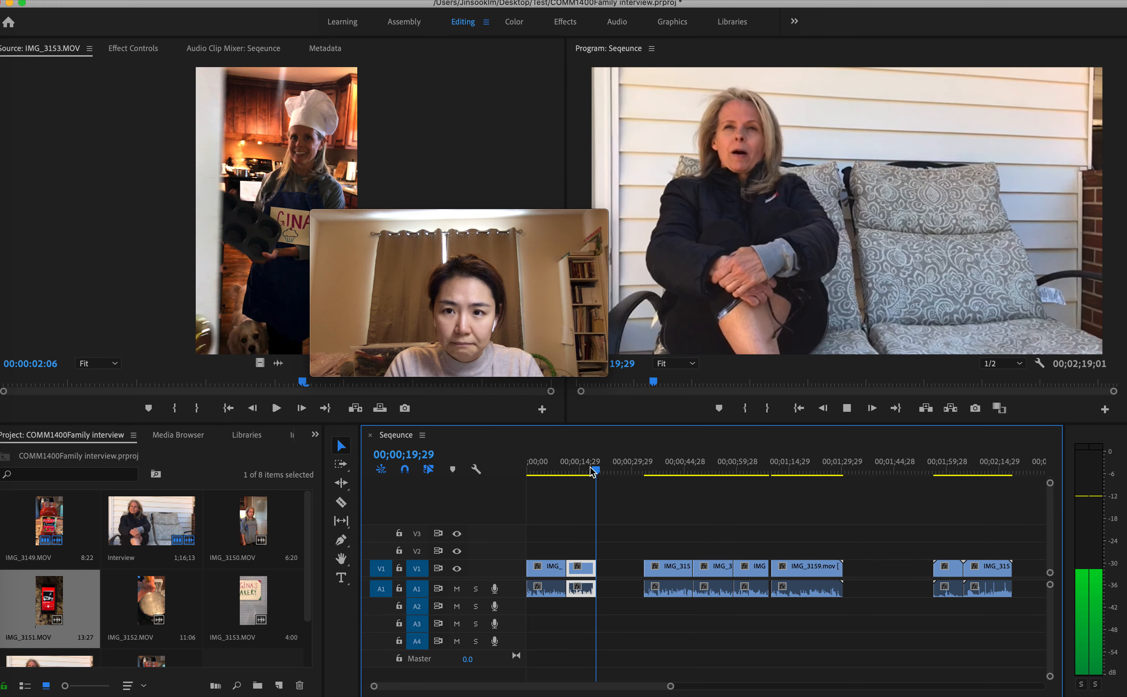
{"action": "key", "text": "space"}
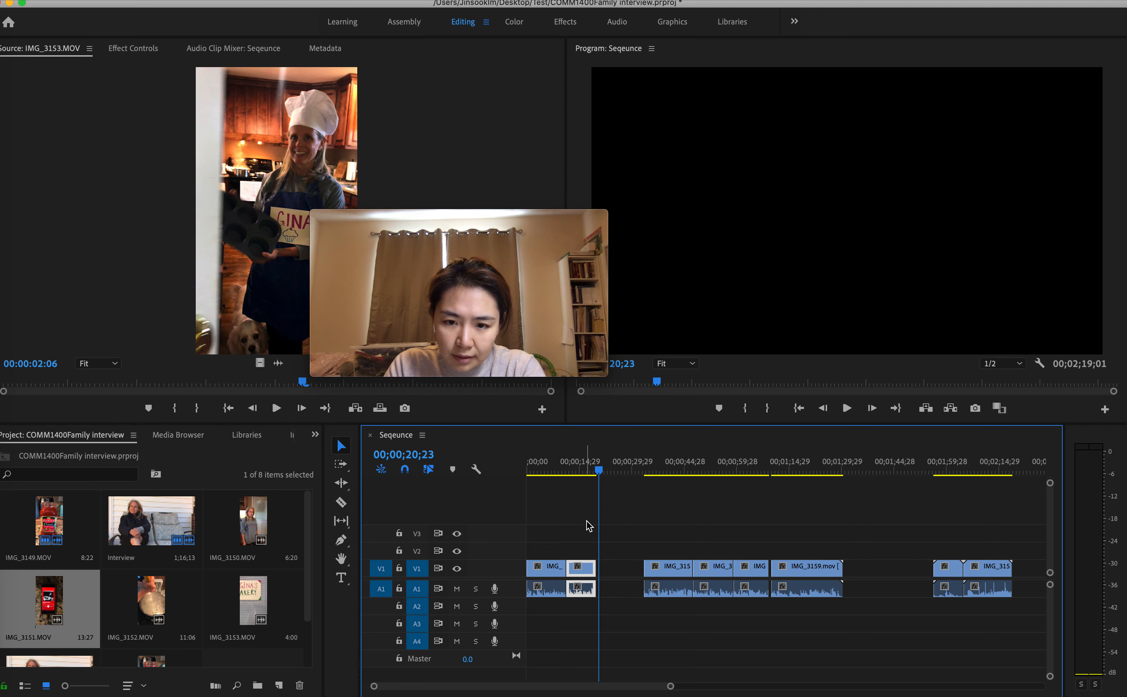
{"action": "left_click", "coordinate": [592, 567]}
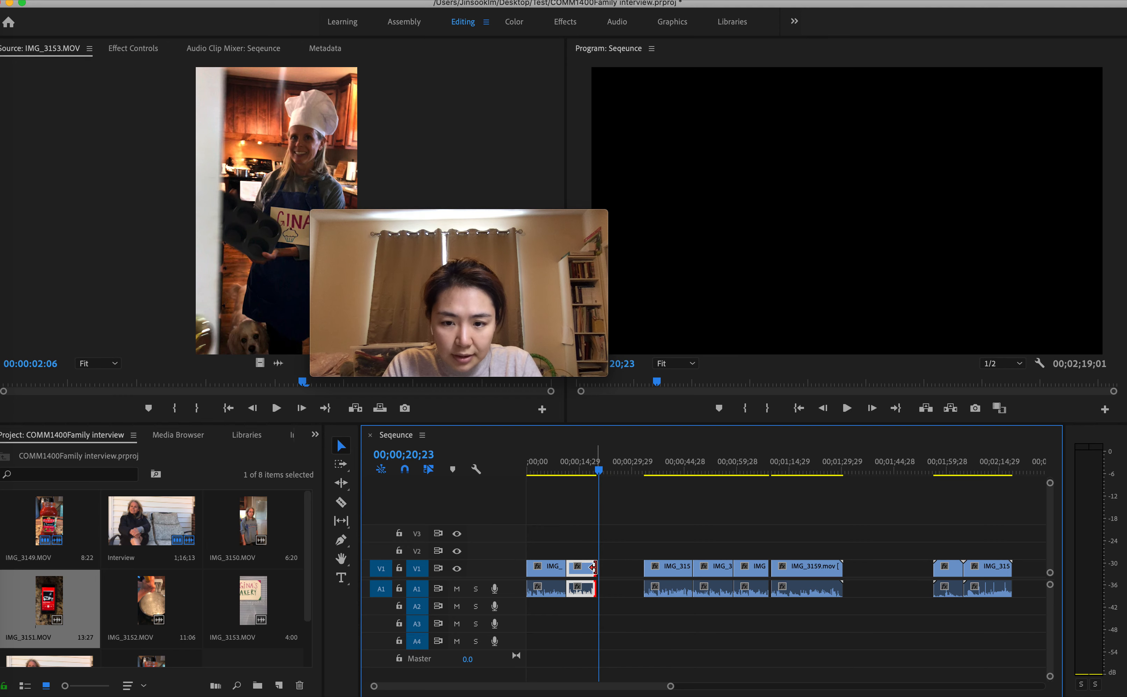
{"action": "left_click_drag", "start_coordinate": [593, 568], "coordinate": [602, 567]}
{"action": "left_click", "coordinate": [593, 471]}
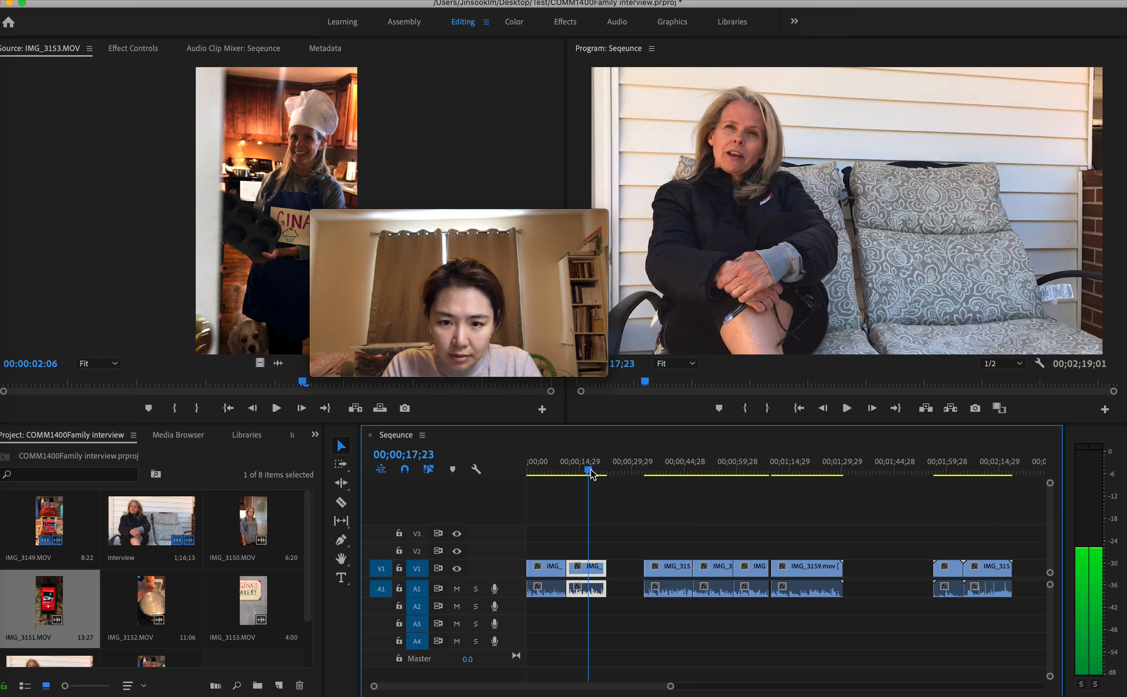
Preview the second interview piece, trim its end to 00;00;22;11, and try moving its video up to track V3.
{"action": "left_click_drag", "start_coordinate": [594, 468], "coordinate": [598, 467]}
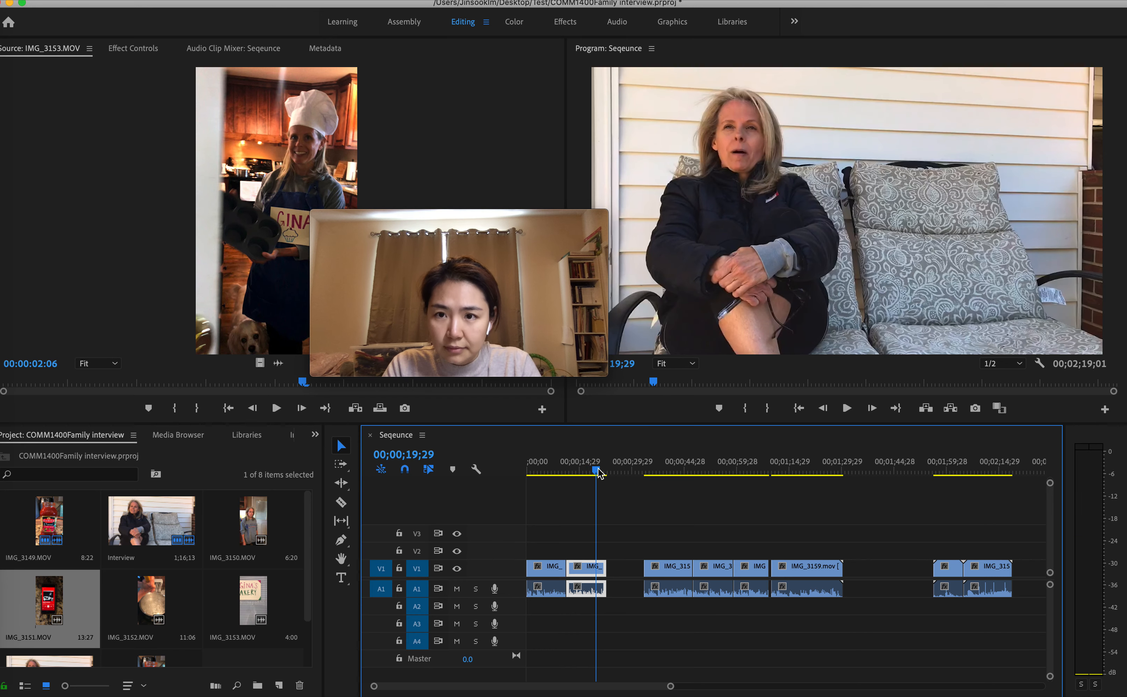
{"action": "key", "text": "space"}
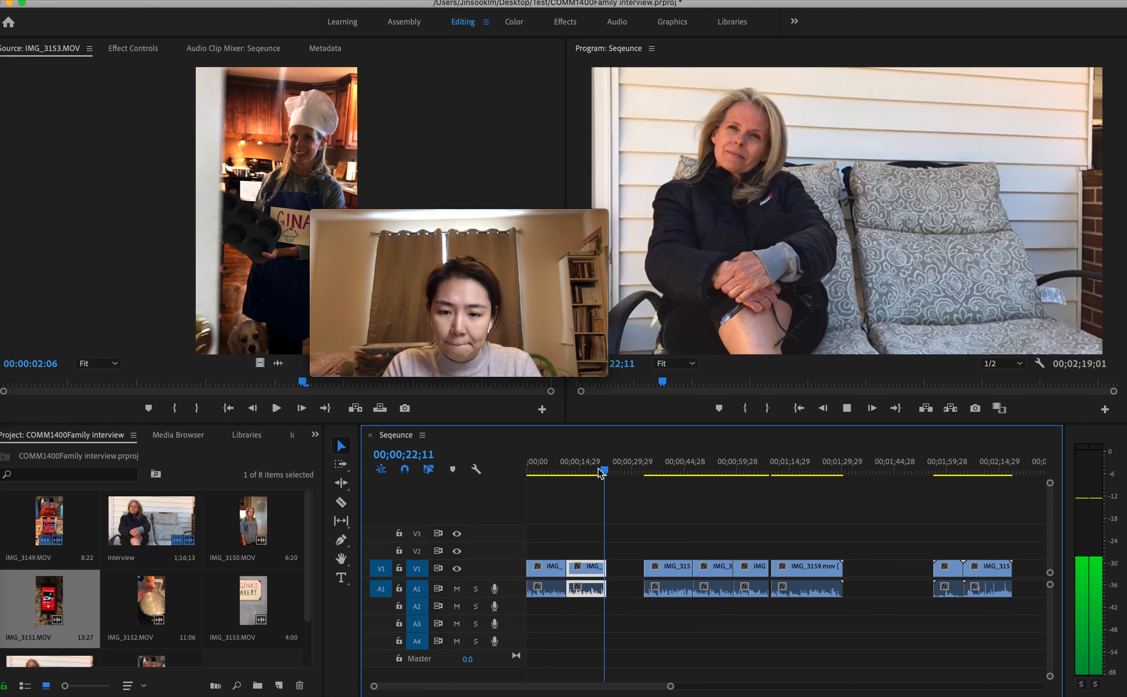
{"action": "key", "text": "space"}
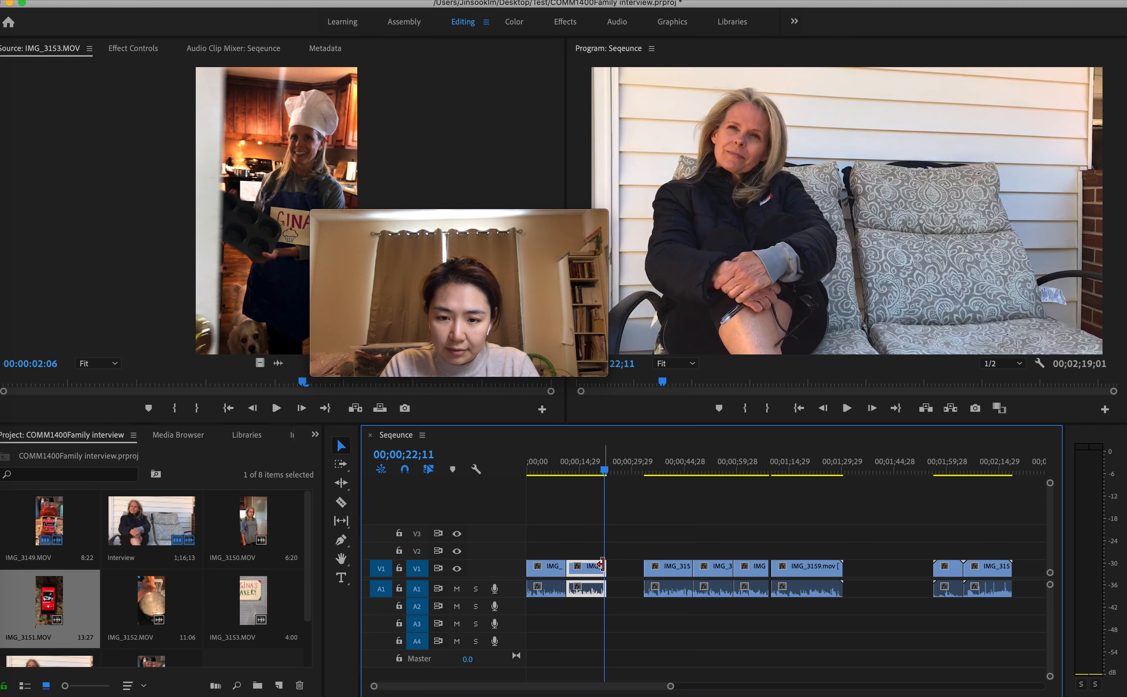
{"action": "left_click_drag", "start_coordinate": [600, 565], "coordinate": [598, 566]}
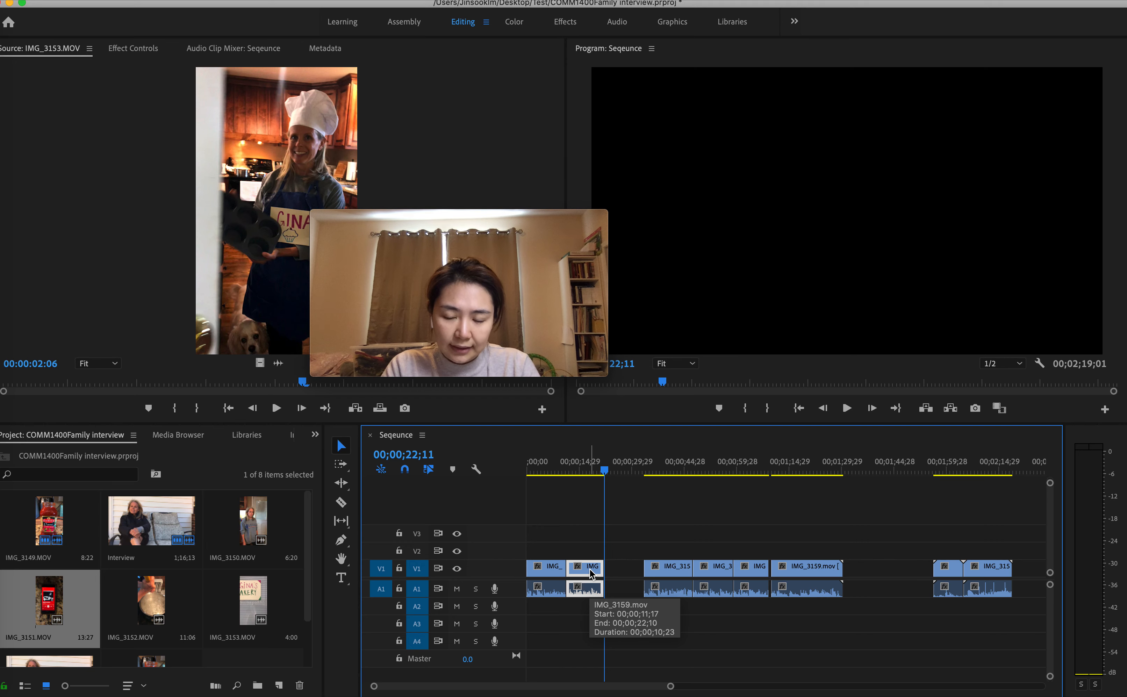
{"action": "left_click_drag", "start_coordinate": [589, 568], "coordinate": [625, 533]}
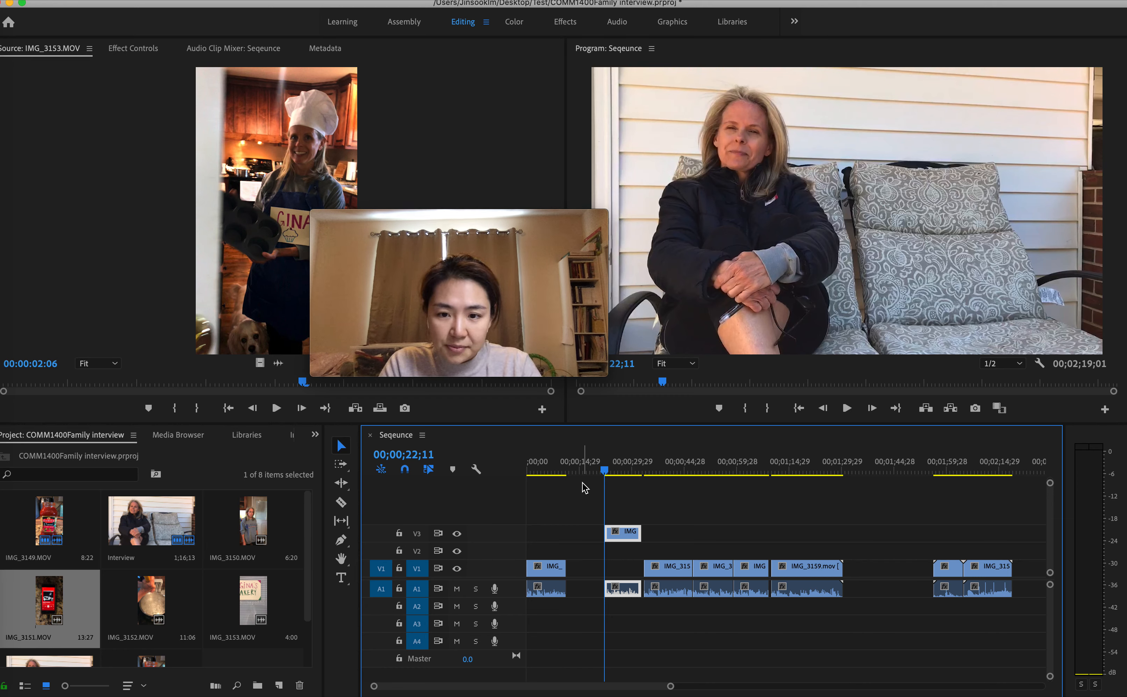
{"action": "left_click_drag", "start_coordinate": [625, 532], "coordinate": [585, 566]}
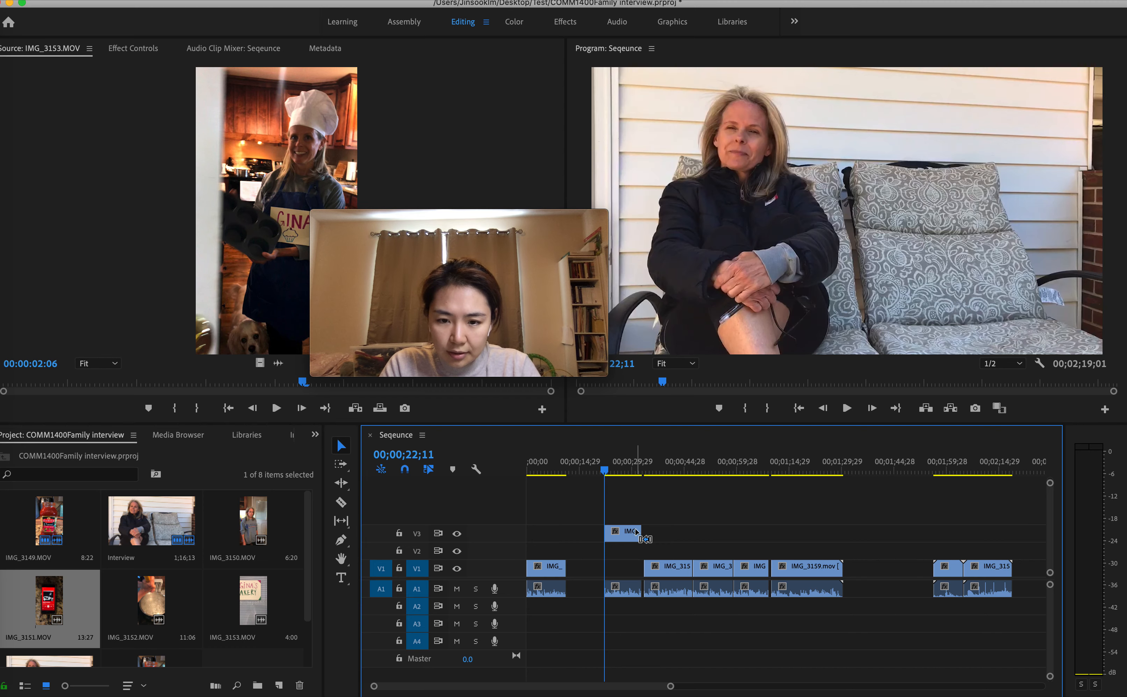
Undo the recent moves, trims and extra razor cuts, back to the single interview split at 00;00;11;17.
{"action": "key", "text": "super+z"}
{"action": "key", "text": "super+z"}
{"action": "key", "text": "super+z"}
{"action": "key", "text": "super+z"}
{"action": "key", "text": "super+z"}
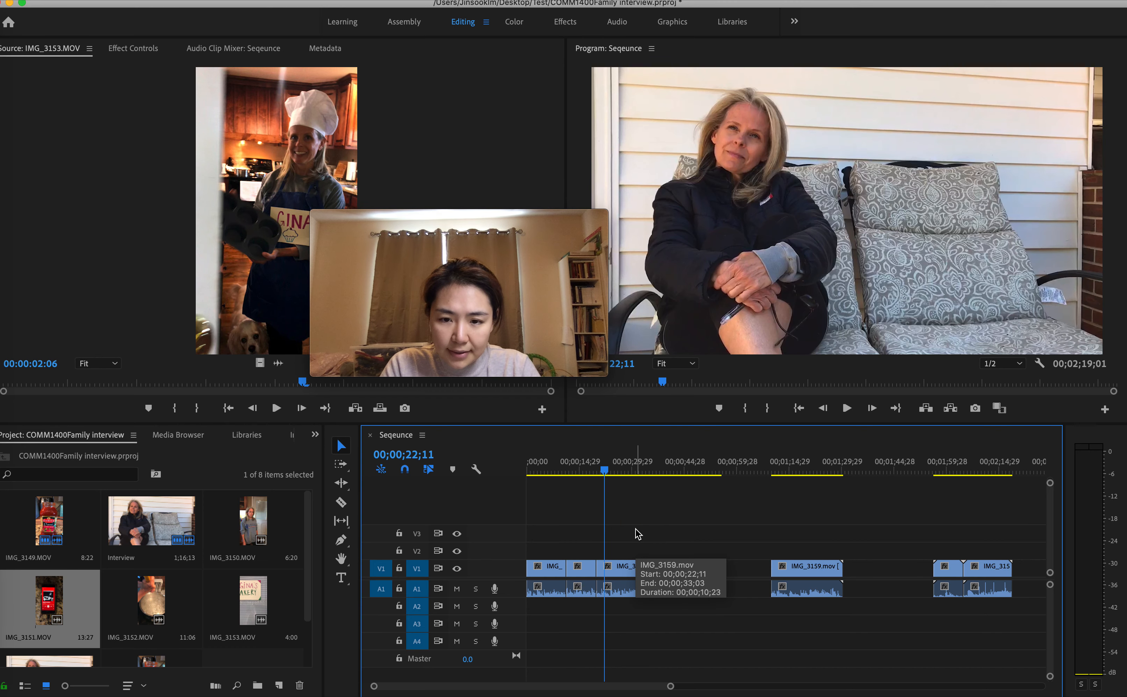
{"action": "key", "text": "super+z"}
{"action": "key", "text": "super+z"}
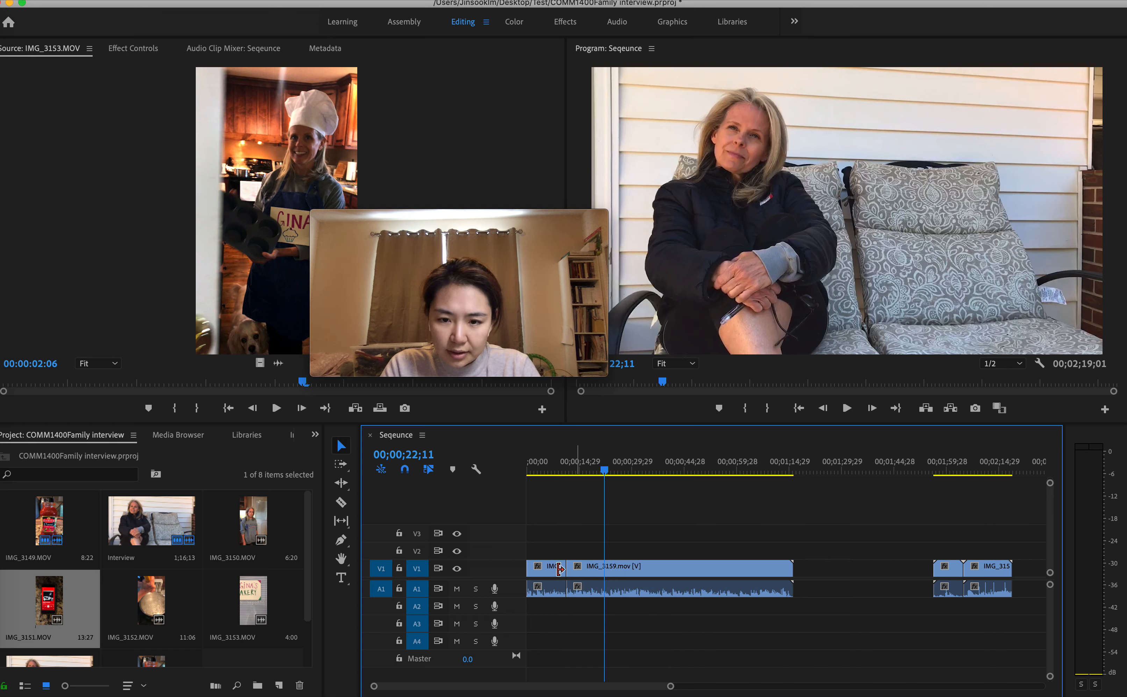
Play the interview footage just after the split to examine where the next speech begins.
{"action": "left_click", "coordinate": [560, 469]}
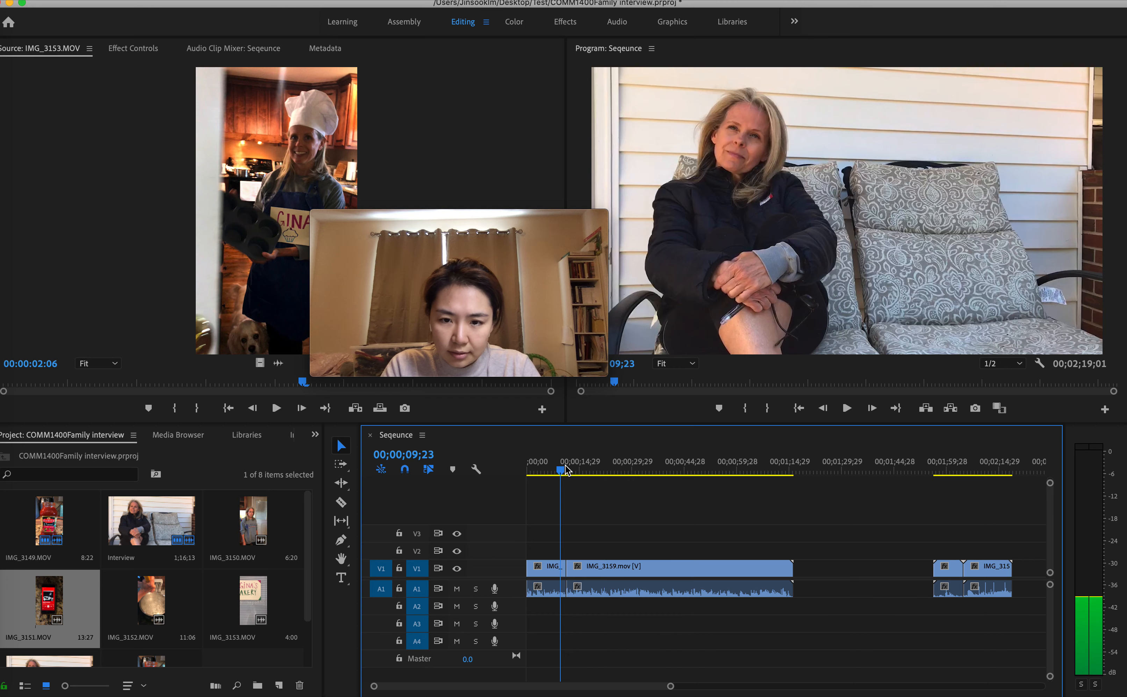
{"action": "key", "text": "space"}
{"action": "left_click", "coordinate": [563, 470]}
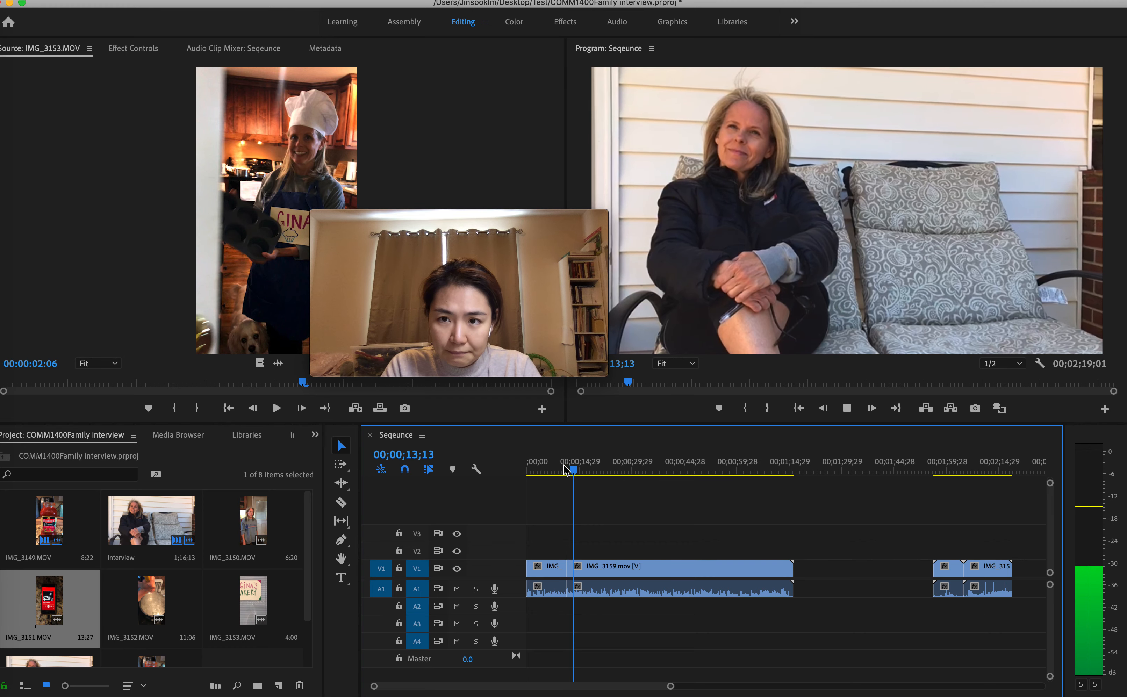
{"action": "key", "text": "space"}
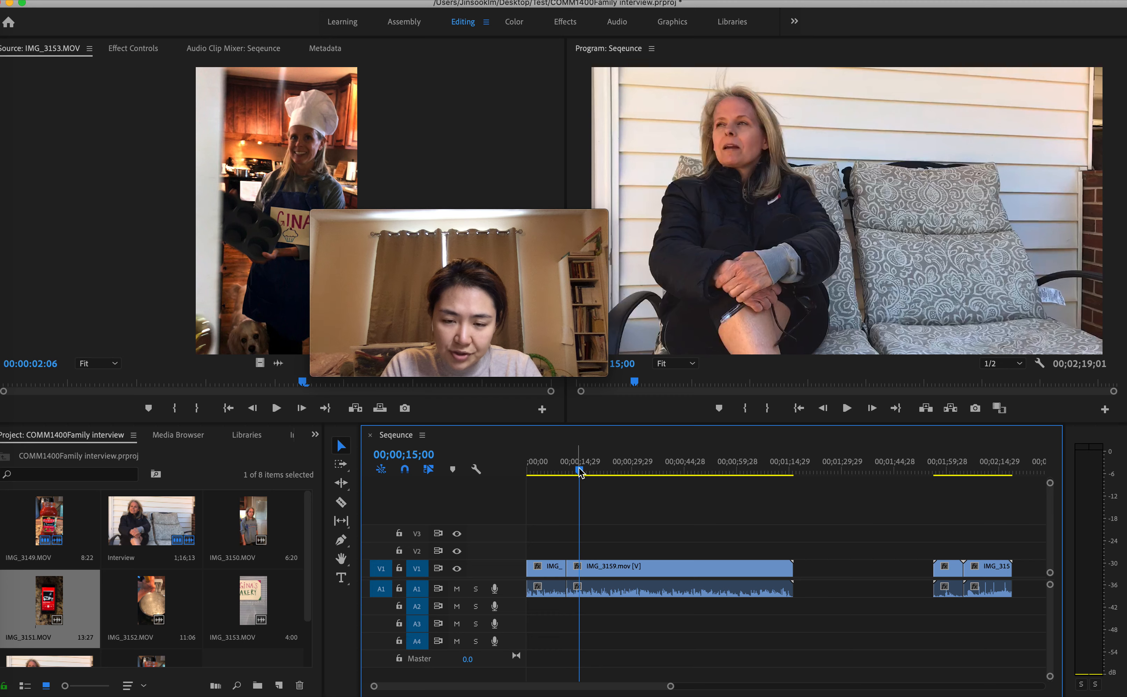
{"action": "left_click_drag", "start_coordinate": [579, 470], "coordinate": [574, 470]}
{"action": "key", "text": "space"}
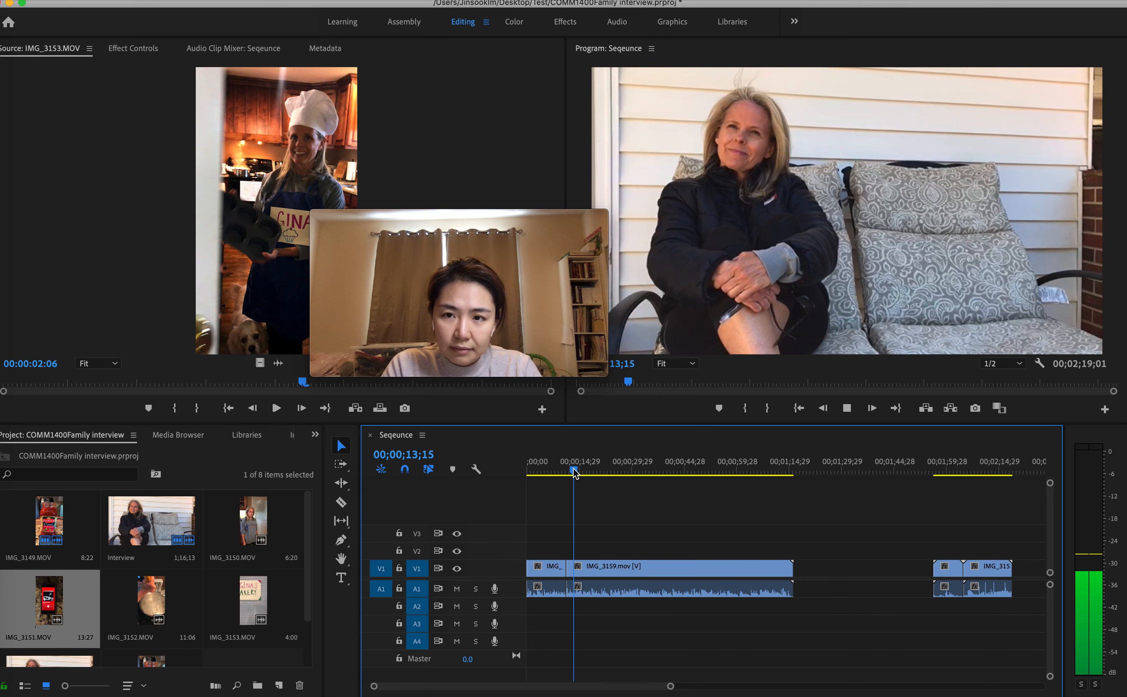
{"action": "key", "text": "space"}
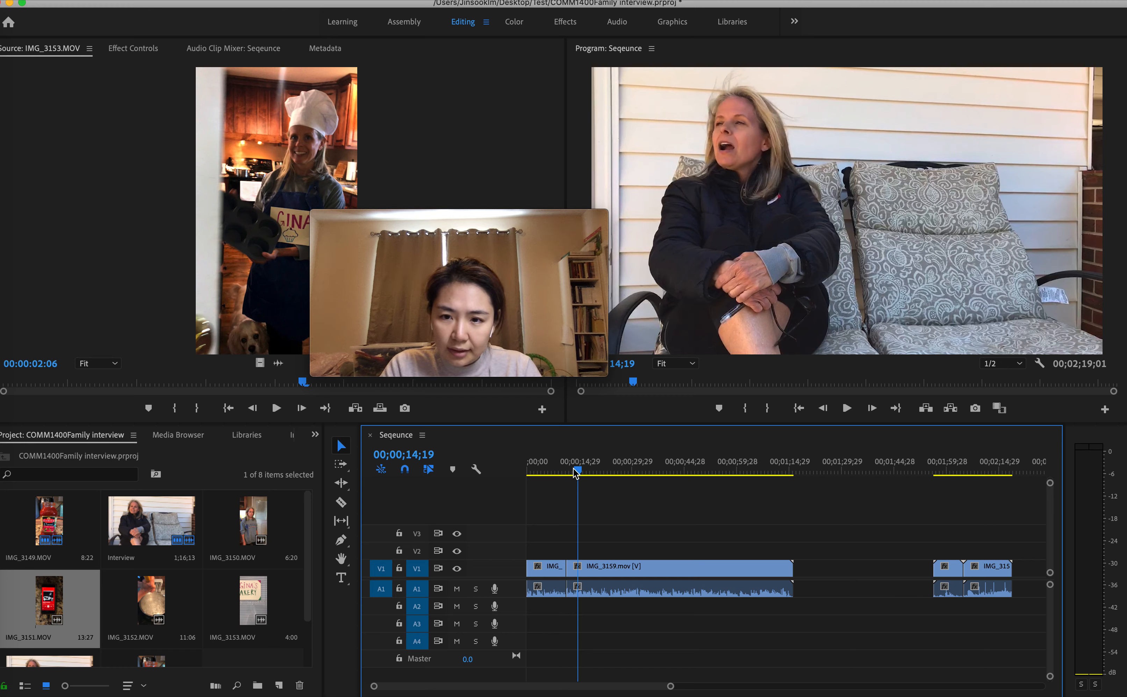
Step the playhead back to 00;00;14;00 and trim the start of the second interview piece to it.
{"action": "left_click_drag", "start_coordinate": [514, 277], "coordinate": [477, 277]}
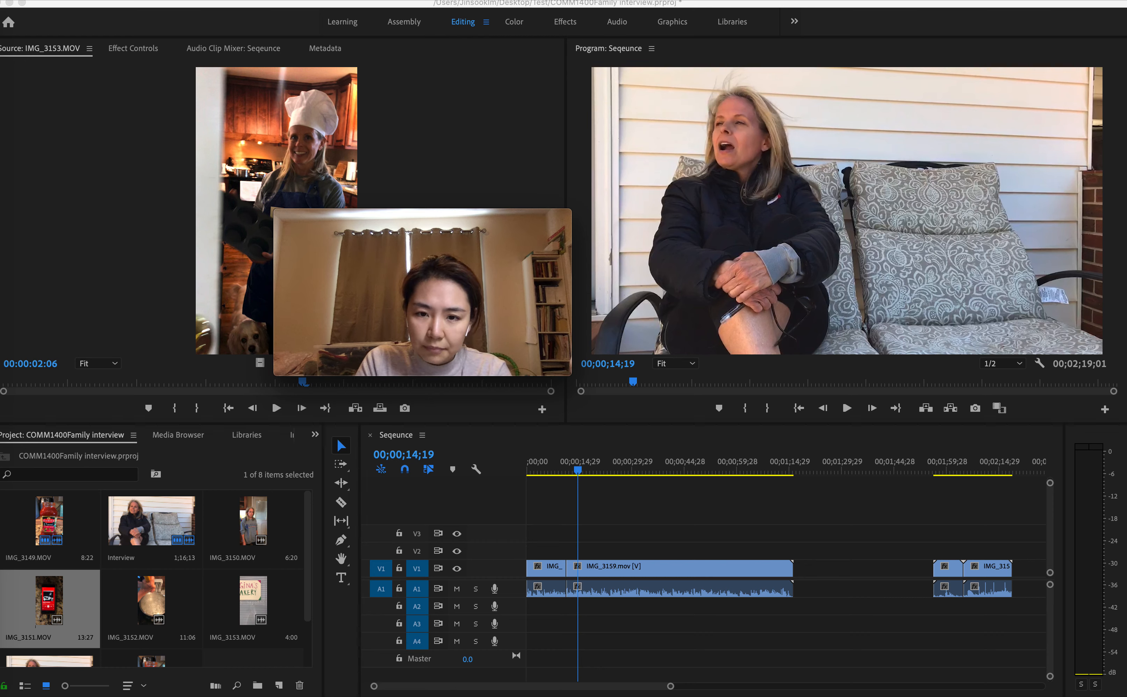
{"action": "left_click", "coordinate": [662, 433]}
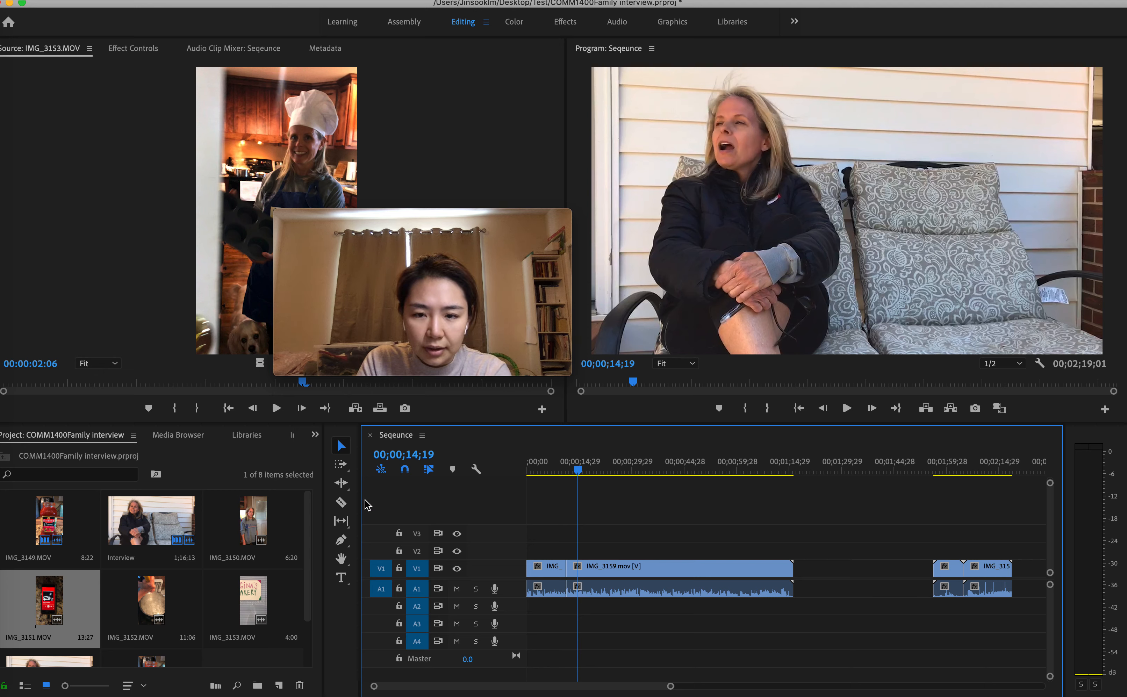
{"action": "key", "text": "Left"}
{"action": "key", "text": "Left"}
{"action": "key", "text": "Left"}
{"action": "key", "text": "Left"}
{"action": "key", "text": "Left"}
{"action": "key", "text": "Left"}
{"action": "key", "text": "Left"}
{"action": "key", "text": "Left"}
{"action": "key", "text": "Left"}
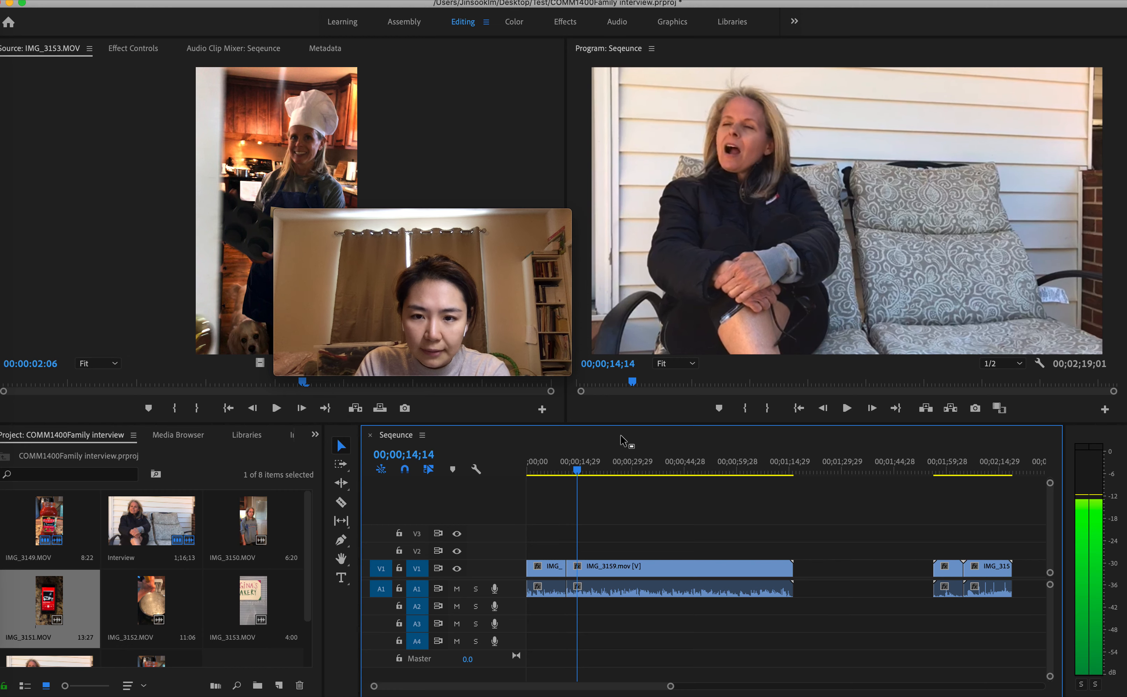
{"action": "key", "text": "Left"}
{"action": "key", "text": "Left"}
{"action": "key", "text": "Left"}
{"action": "key", "text": "Left"}
{"action": "key", "text": "Left"}
{"action": "key", "text": "Left"}
{"action": "key", "text": "Left"}
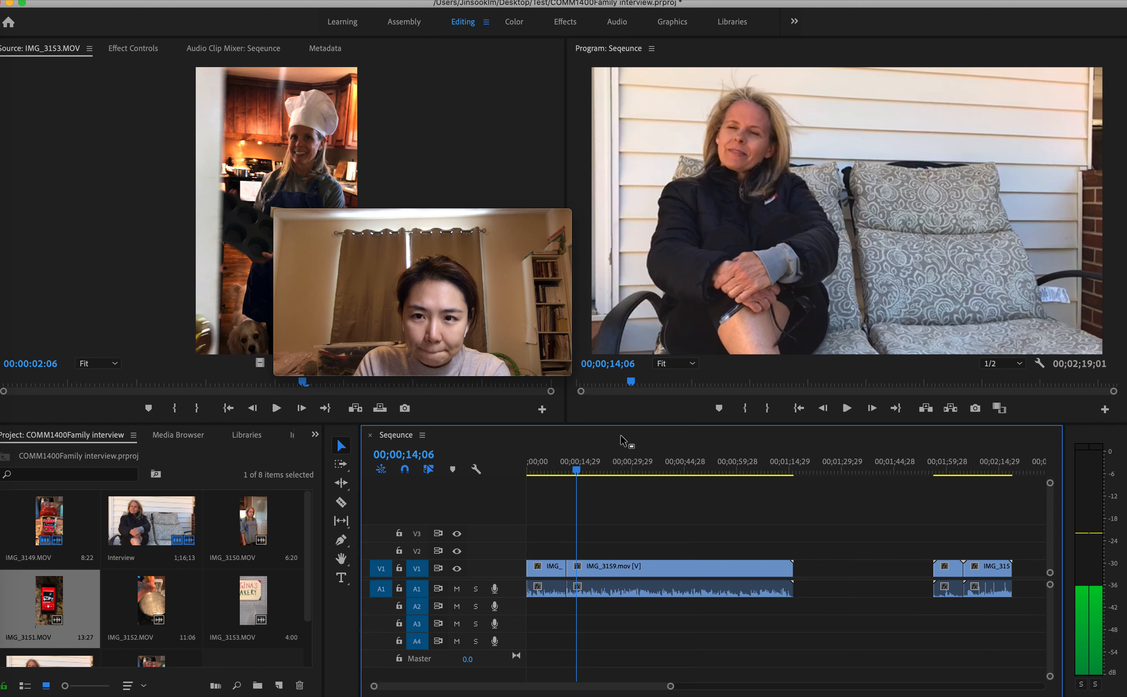
{"action": "key", "text": "Left"}
{"action": "key", "text": "Left"}
{"action": "key", "text": "Left"}
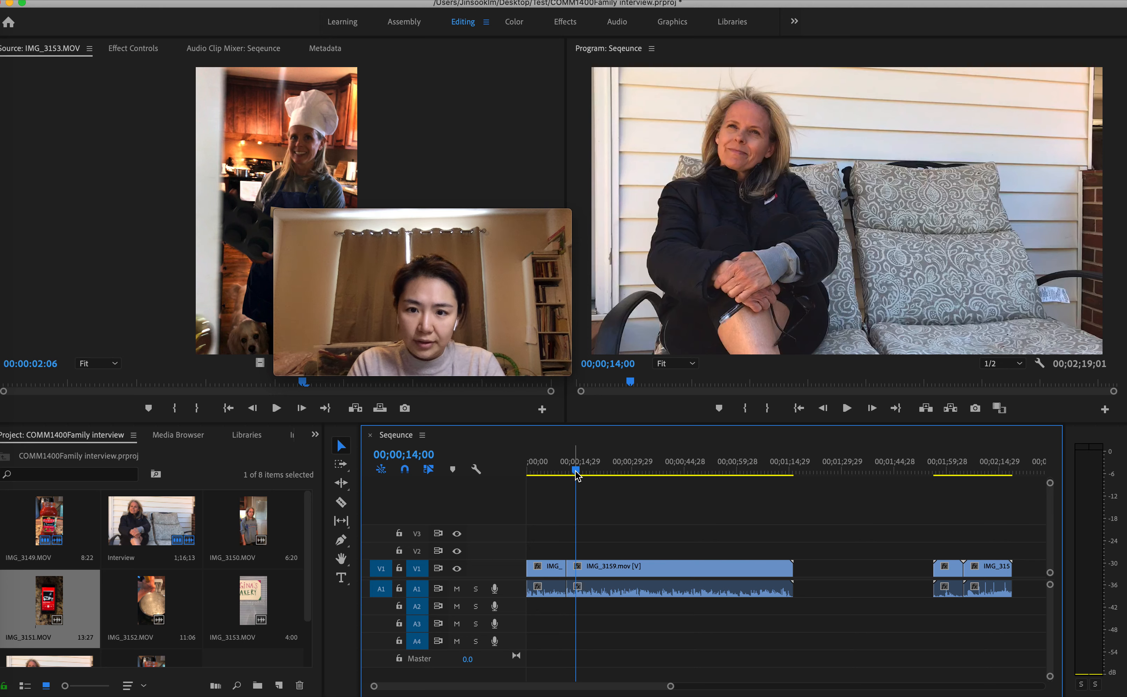
{"action": "left_click", "coordinate": [570, 572]}
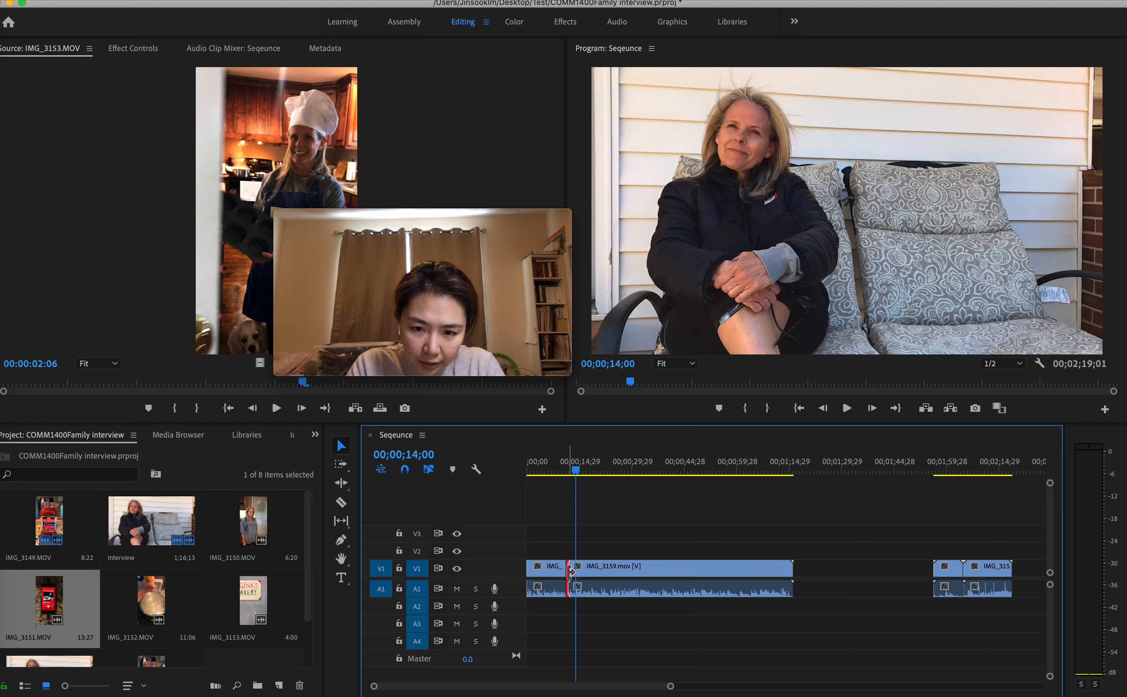
{"action": "left_click_drag", "start_coordinate": [570, 573], "coordinate": [575, 572]}
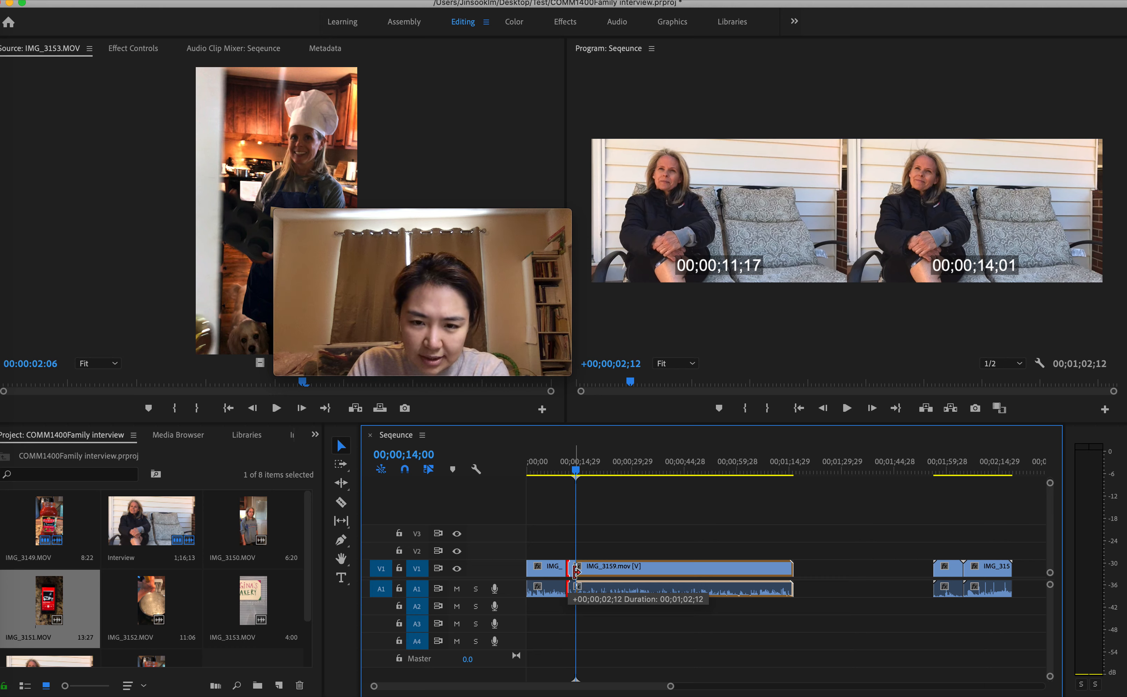
{"action": "left_click_drag", "start_coordinate": [575, 572], "coordinate": [575, 572]}
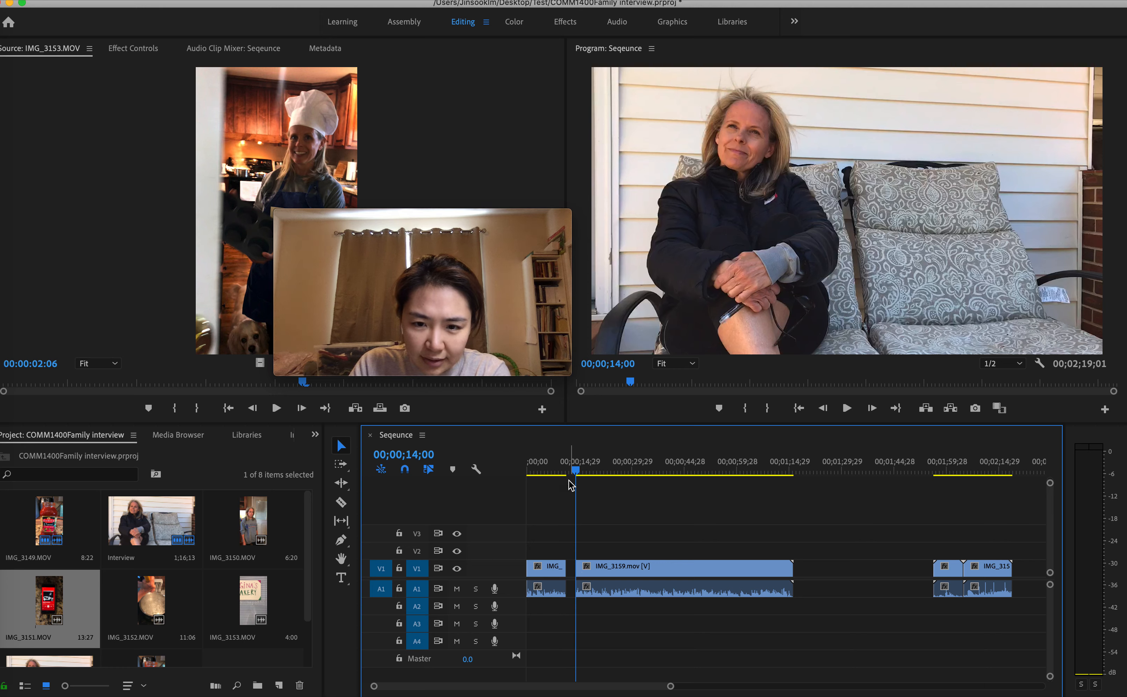
Play through the gap between the two interview pieces and check the end of the first piece.
{"action": "left_click_drag", "start_coordinate": [575, 469], "coordinate": [559, 470]}
{"action": "key", "text": "space"}
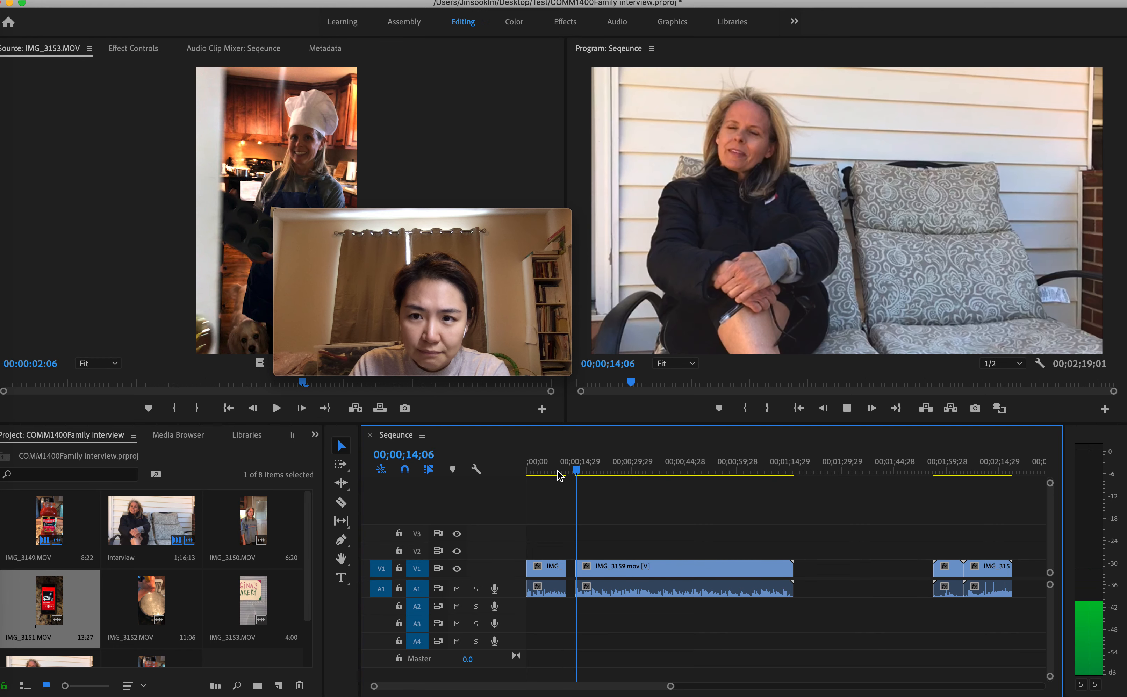
{"action": "key", "text": "space"}
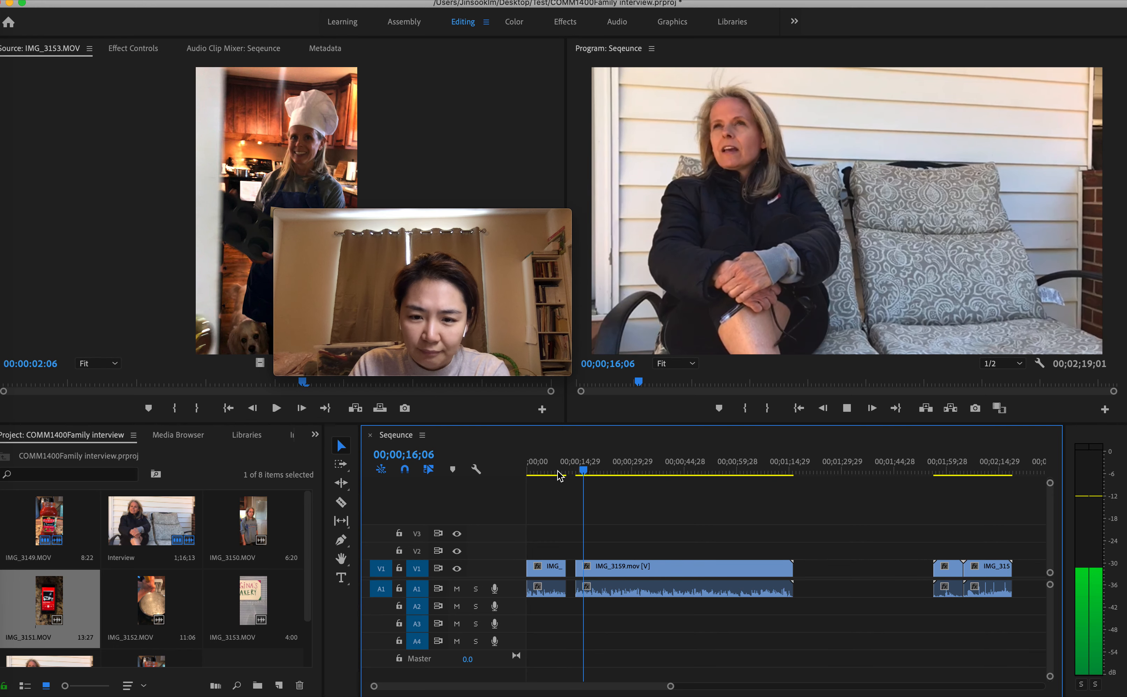
{"action": "left_click", "coordinate": [541, 472]}
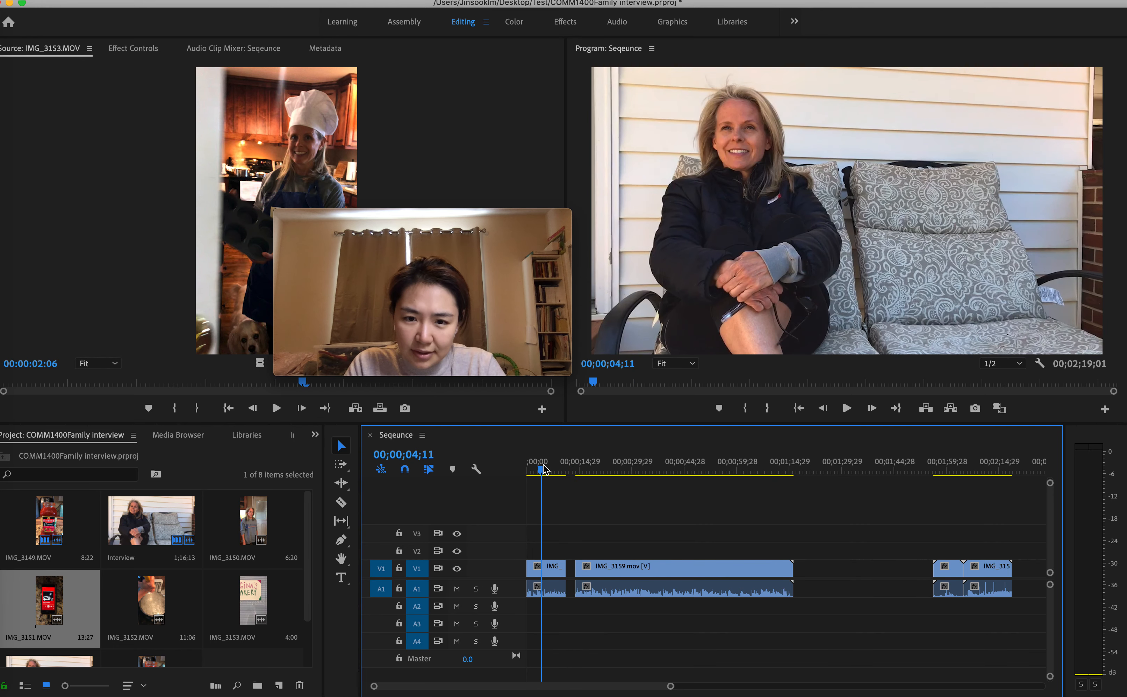
{"action": "left_click_drag", "start_coordinate": [542, 472], "coordinate": [554, 472]}
{"action": "key", "text": "space"}
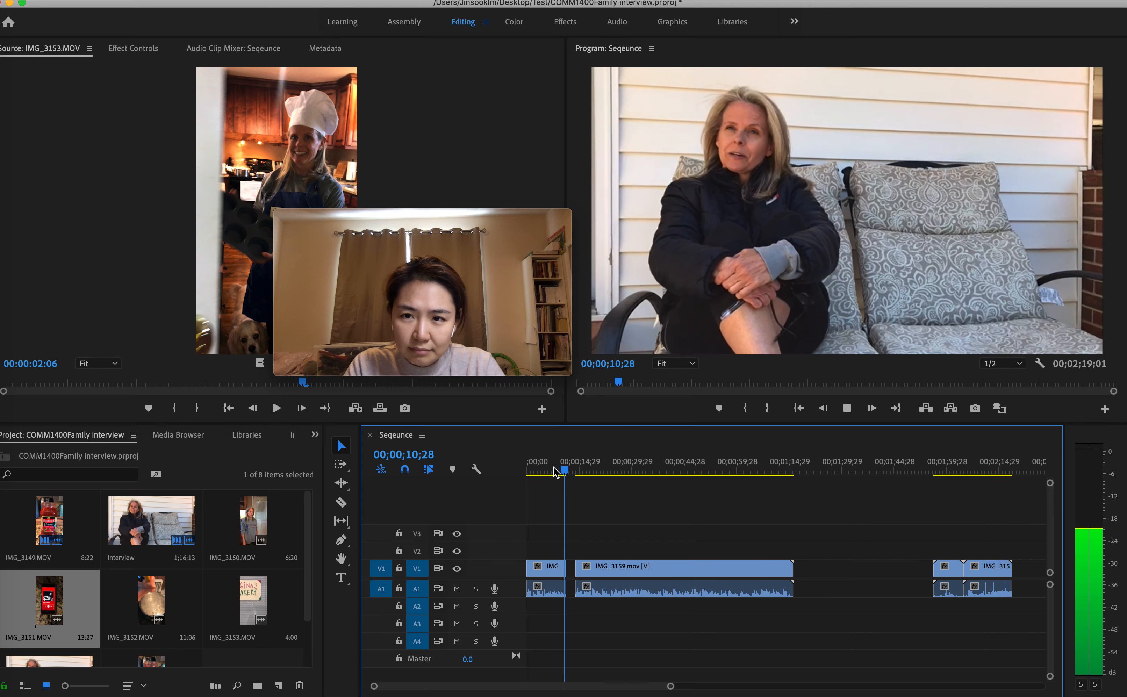
{"action": "key", "text": "space"}
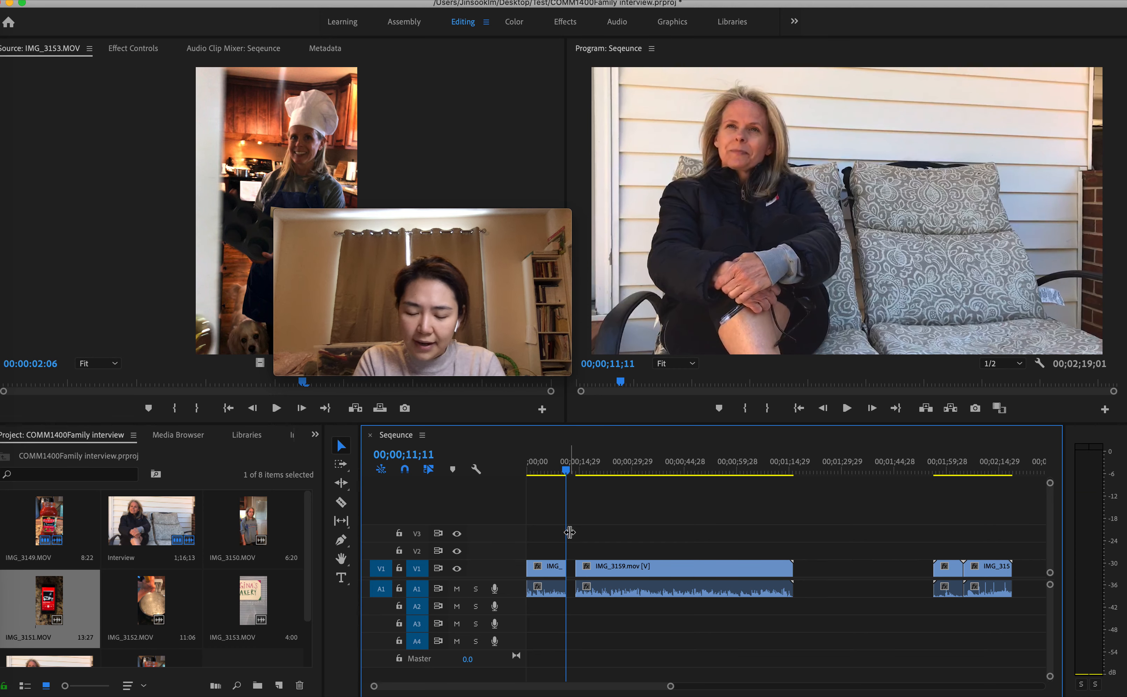
Place the playhead at 00;00;11;04 frame by frame and trim the end of the first interview piece to it.
{"action": "key", "text": "Left"}
{"action": "key", "text": "Left"}
{"action": "key", "text": "Left"}
{"action": "key", "text": "Left"}
{"action": "key", "text": "Left"}
{"action": "key", "text": "Left"}
{"action": "key", "text": "Left"}
{"action": "key", "text": "Left"}
{"action": "key", "text": "Left"}
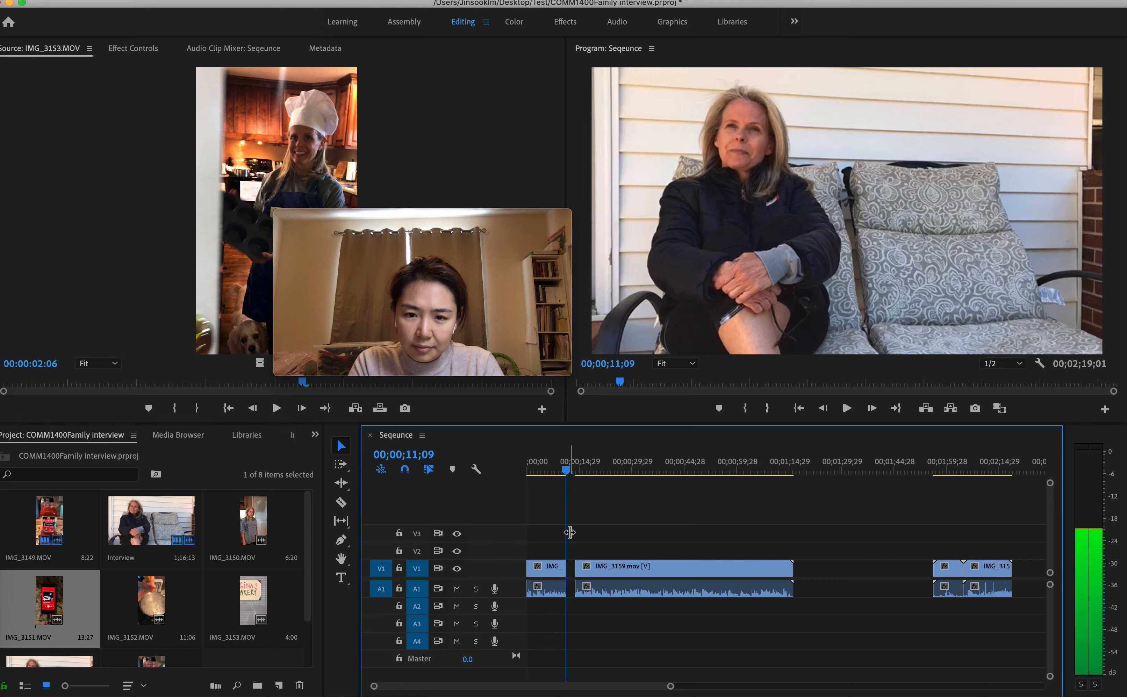
{"action": "key", "text": "Left"}
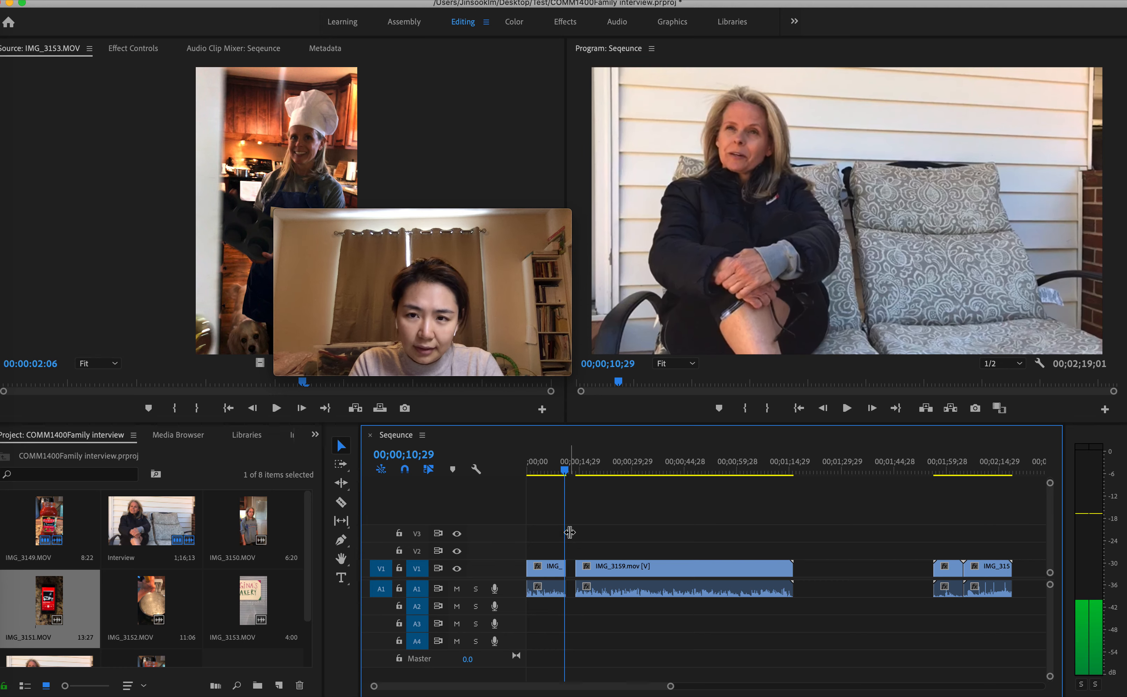
{"action": "key", "text": "Right"}
{"action": "key", "text": "Right"}
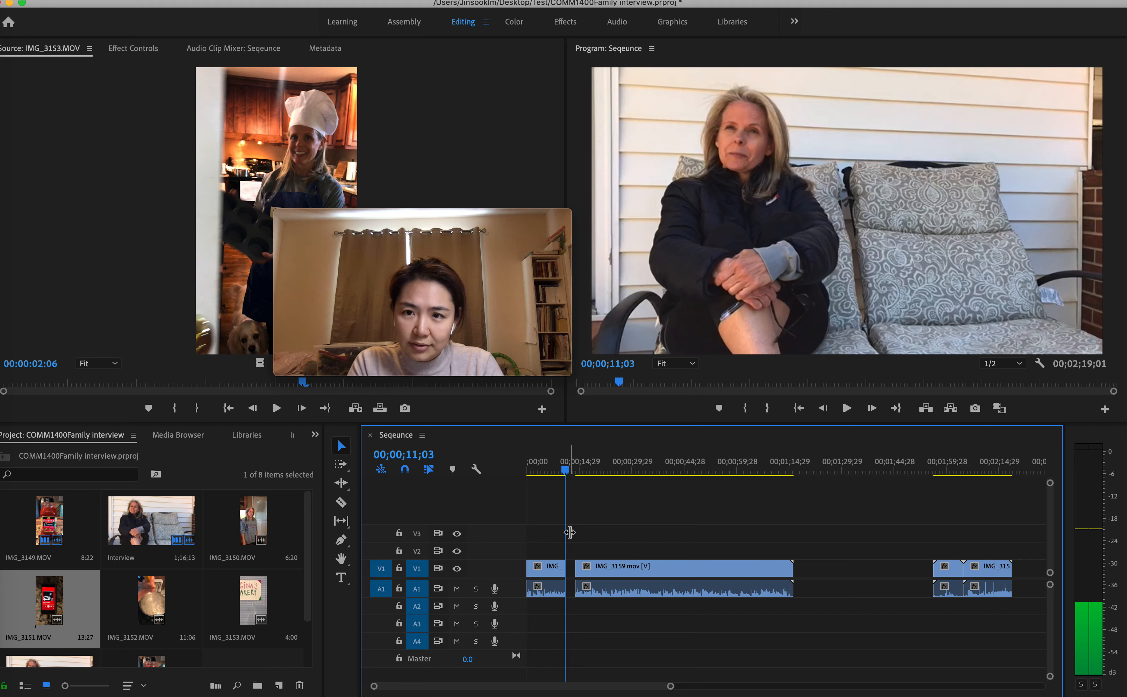
{"action": "key", "text": "Right"}
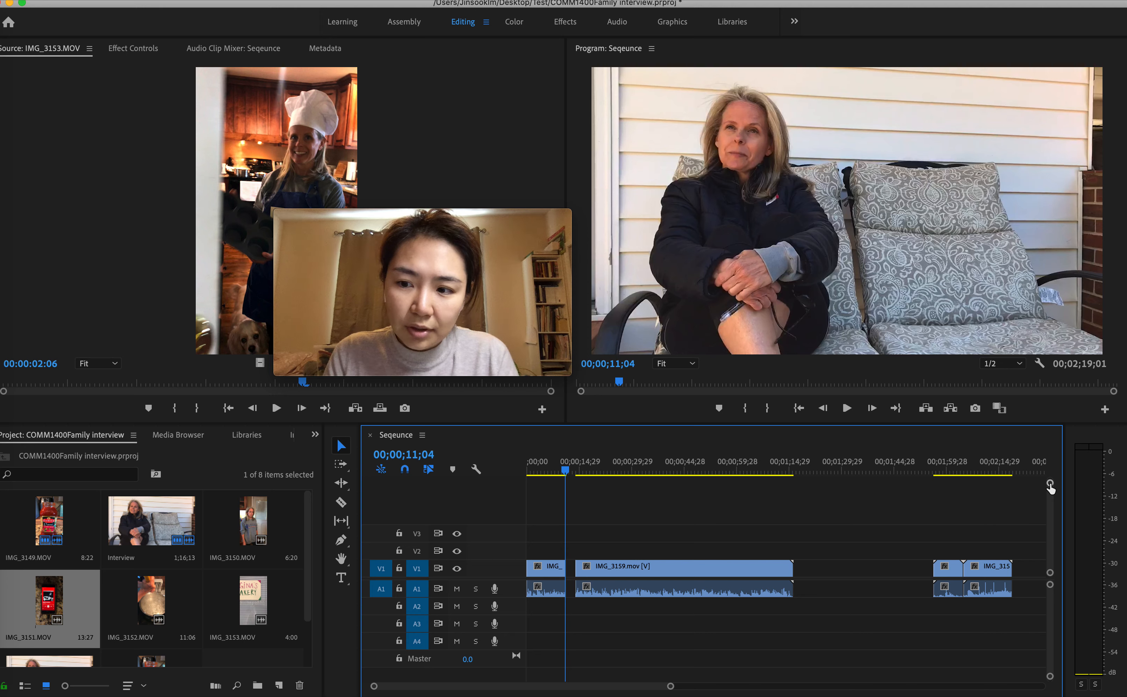
{"action": "left_click_drag", "start_coordinate": [1050, 487], "coordinate": [1051, 492]}
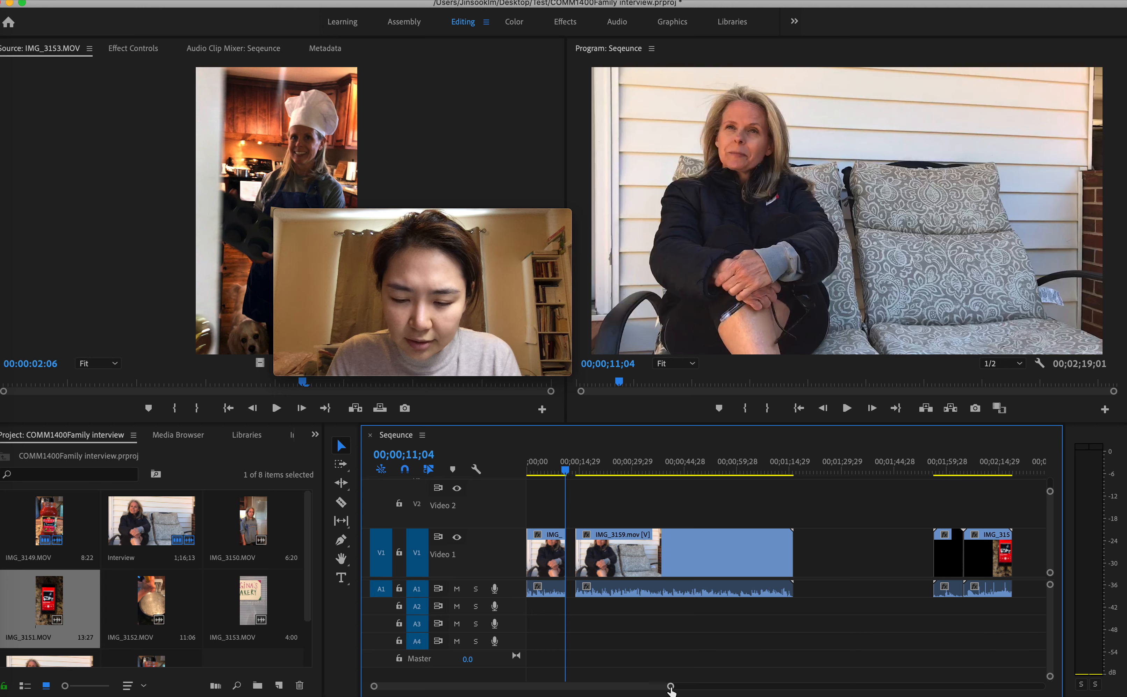
{"action": "left_click_drag", "start_coordinate": [671, 687], "coordinate": [580, 687]}
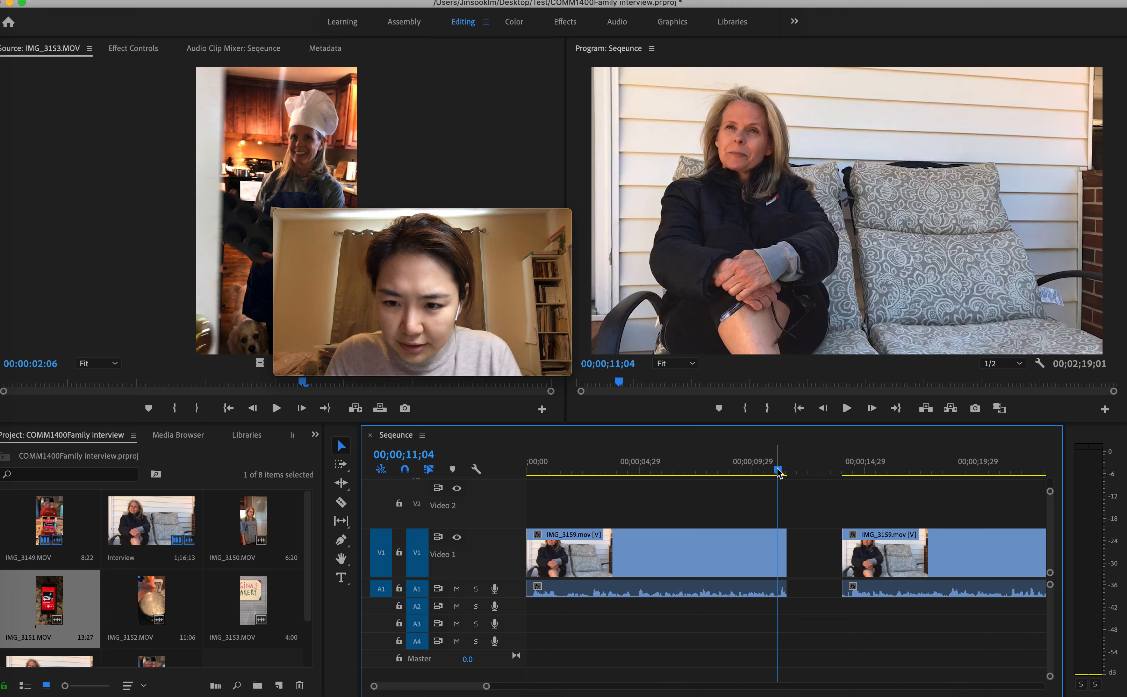
{"action": "key", "text": "Left"}
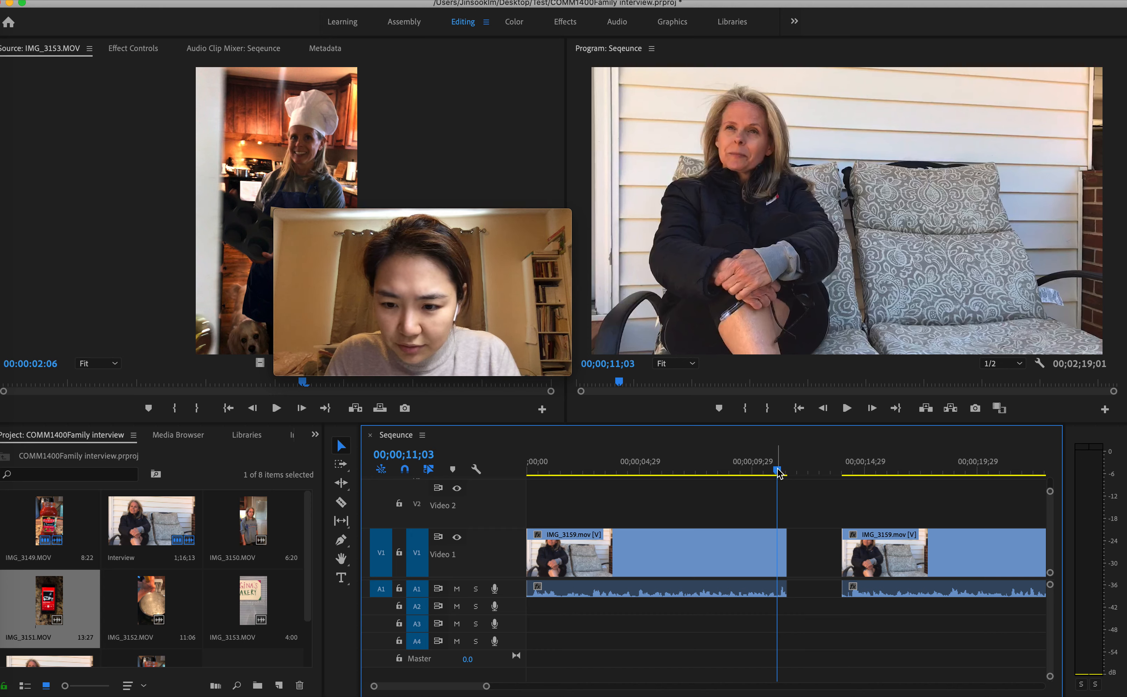
{"action": "key", "text": "Right"}
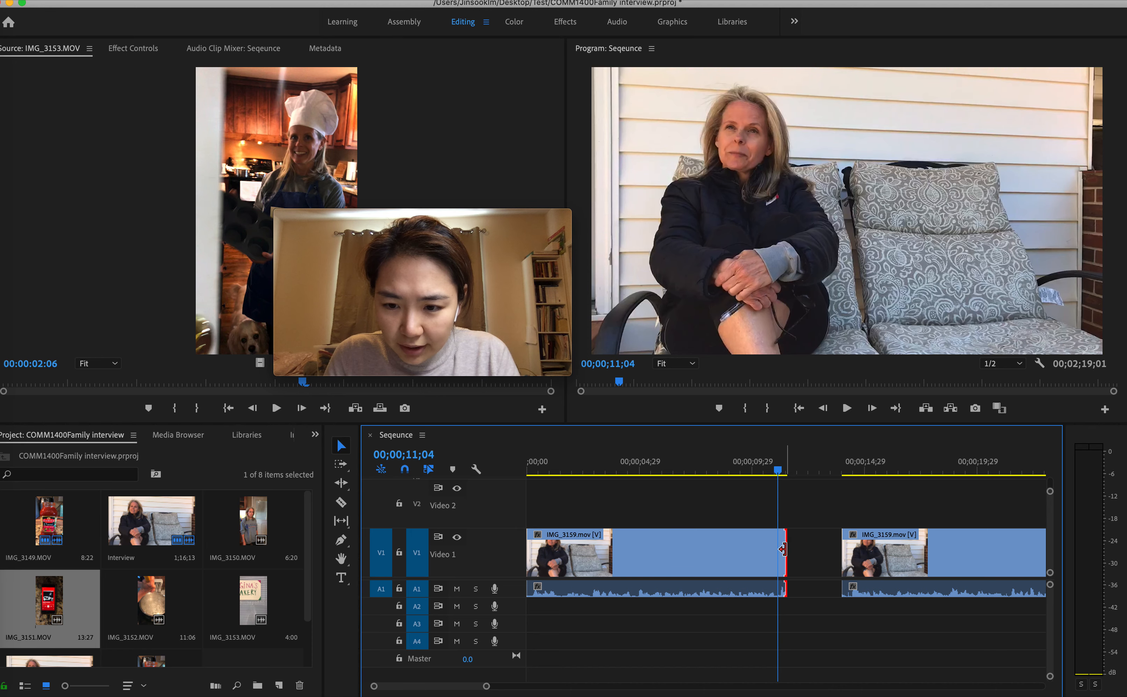
{"action": "left_click_drag", "start_coordinate": [782, 549], "coordinate": [777, 549]}
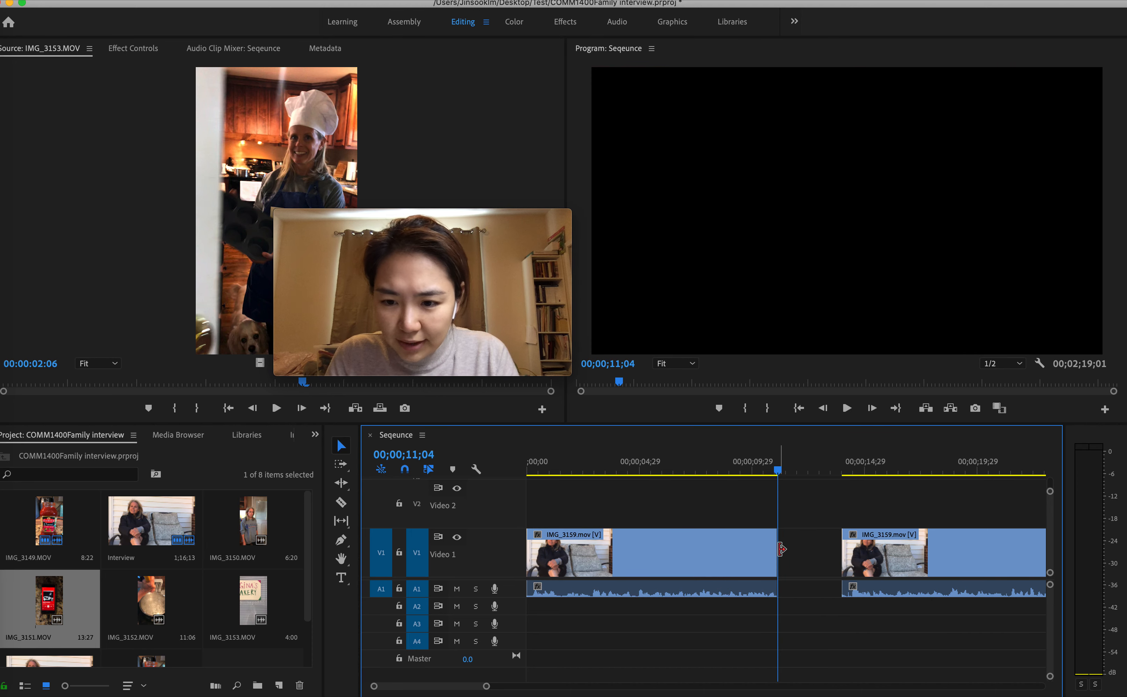
Play the sequence from the first interview piece across the gap into the second piece to check the transition.
{"action": "left_click_drag", "start_coordinate": [778, 473], "coordinate": [714, 469]}
{"action": "key", "text": "space"}
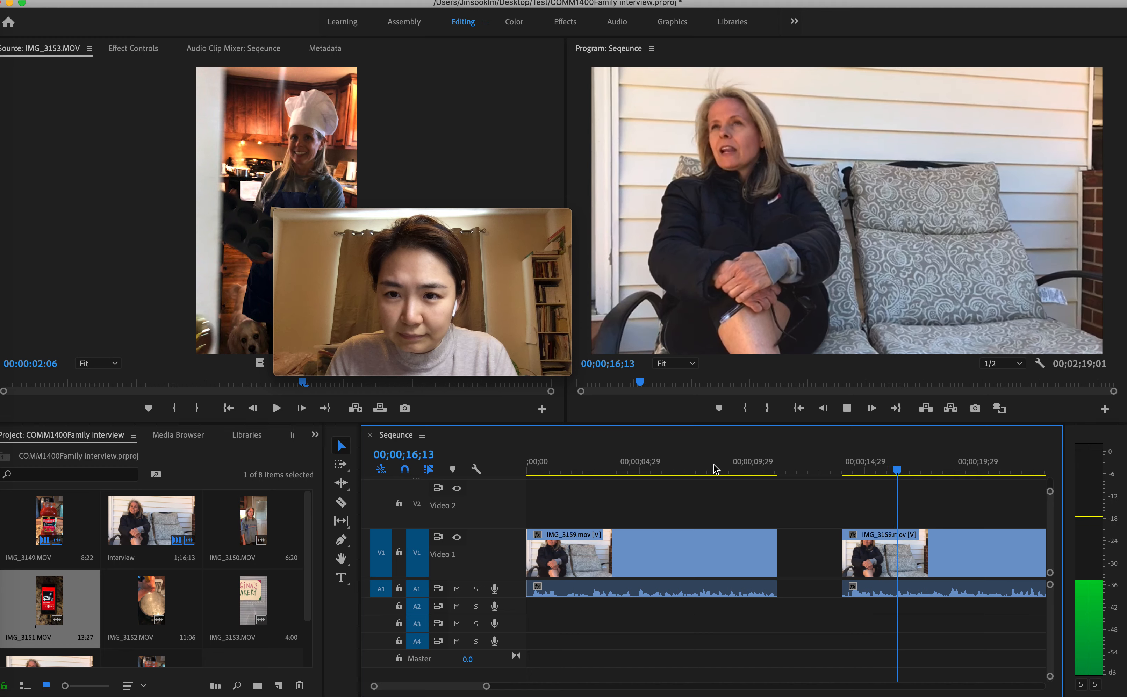
{"action": "left_click", "coordinate": [848, 409]}
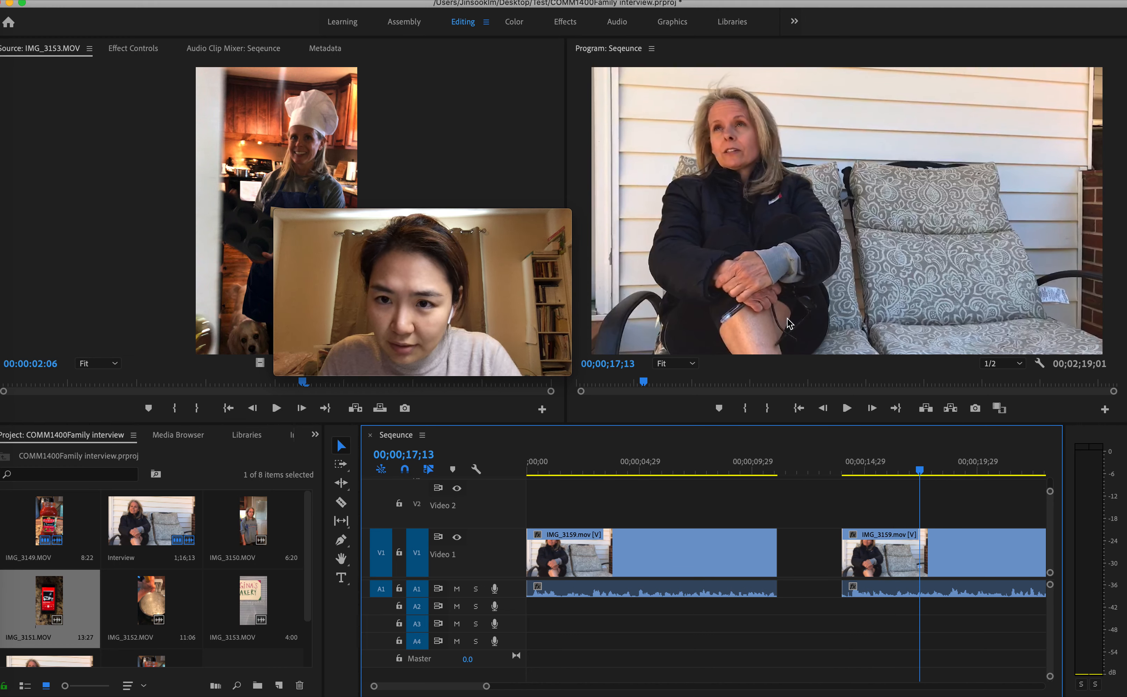
Ripple delete the empty gap between the two interview pieces on Video 1.
{"action": "left_click", "coordinate": [860, 544]}
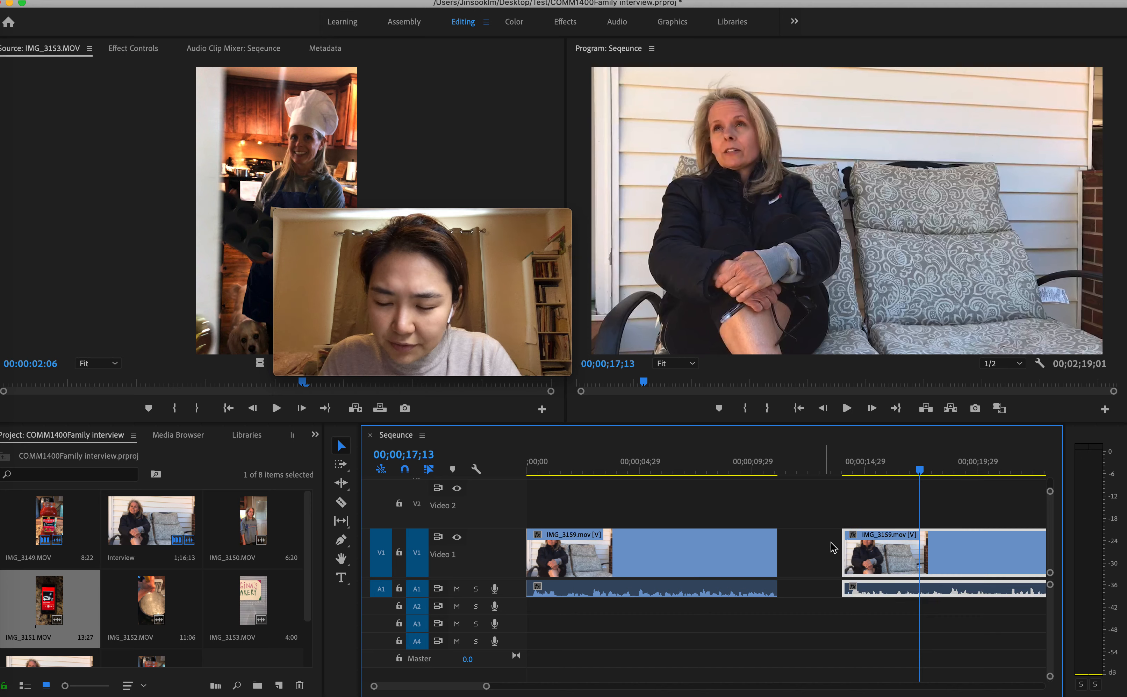
{"action": "mouse_move", "coordinate": [858, 554]}
{"action": "left_mouse_down"}
{"action": "mouse_move", "coordinate": [790, 554]}
{"action": "mouse_move", "coordinate": [855, 556]}
{"action": "left_mouse_up"}
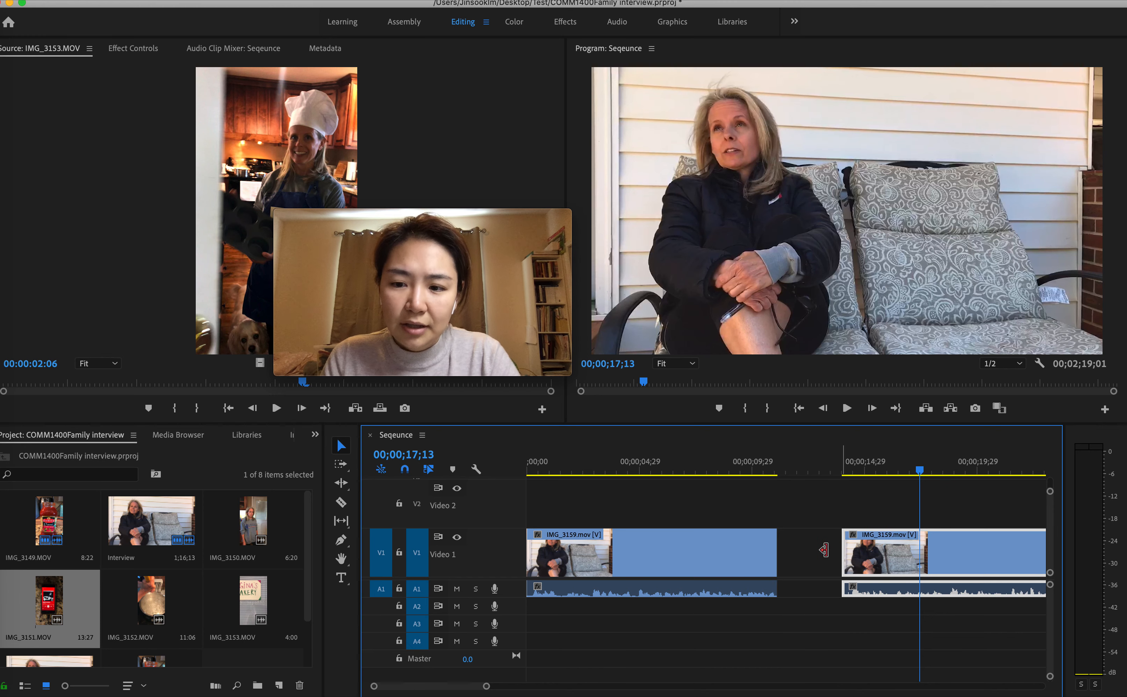
{"action": "left_click", "coordinate": [805, 554]}
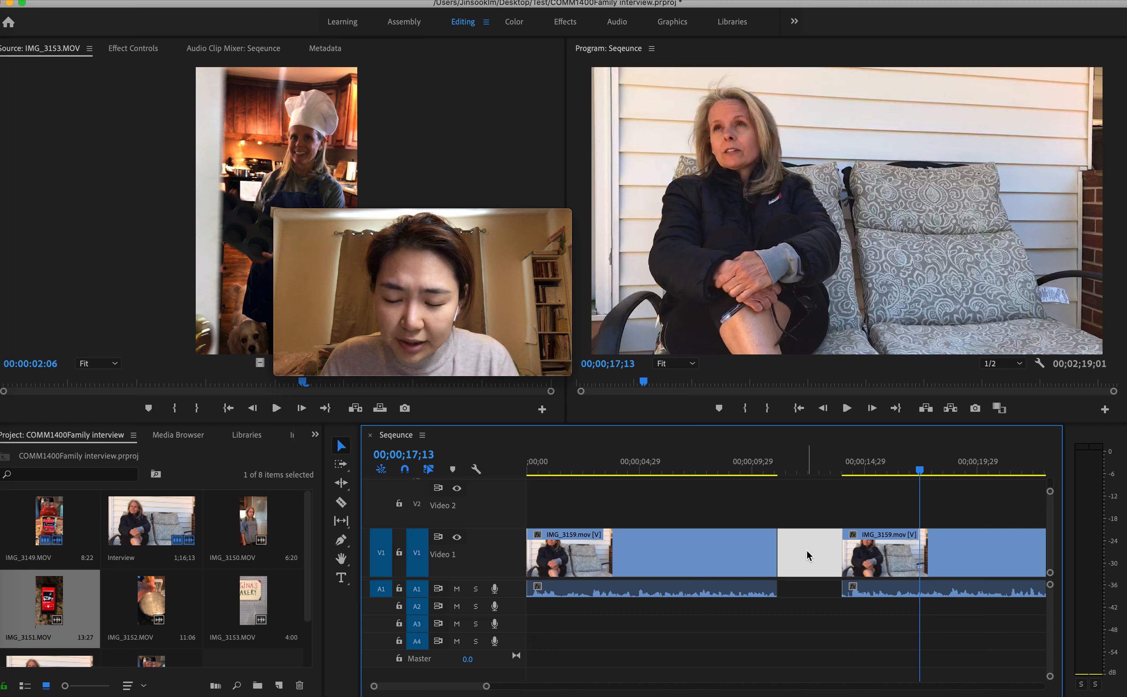
{"action": "right_click", "coordinate": [810, 574]}
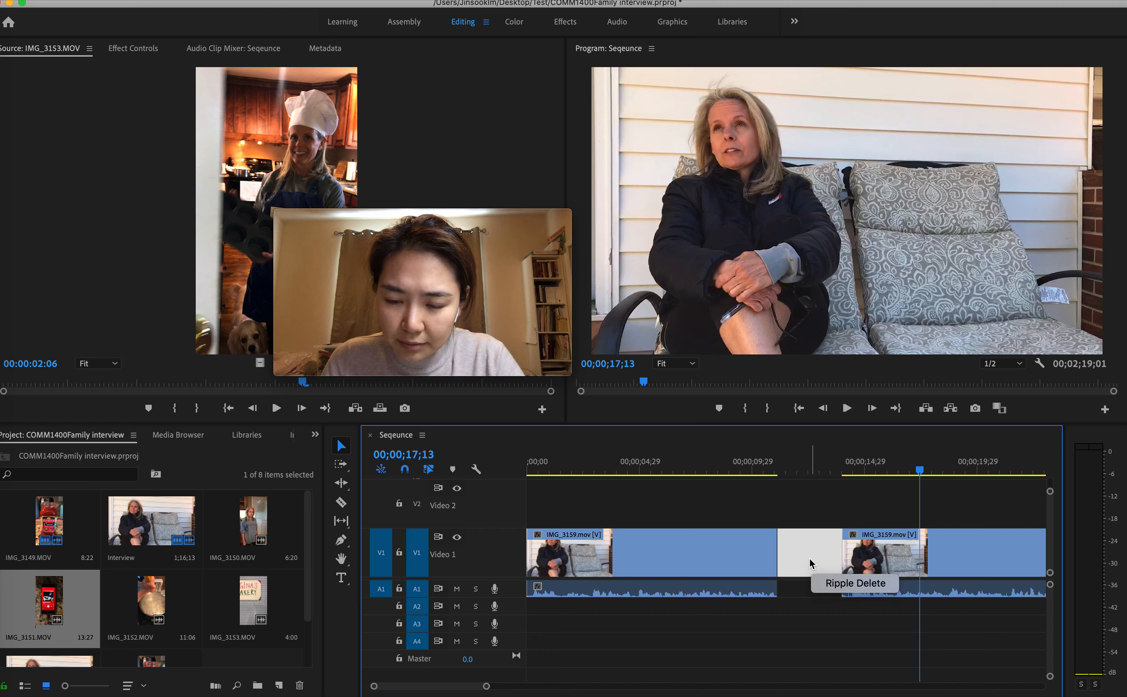
{"action": "left_click", "coordinate": [831, 584]}
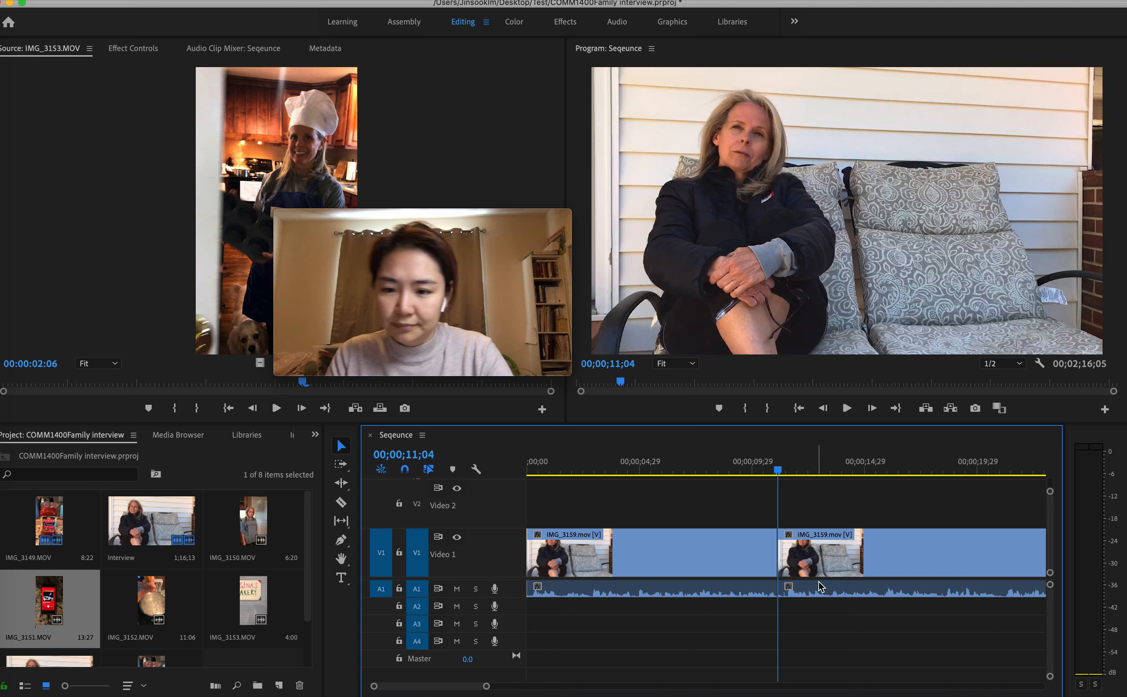
Play from 00;00;07;15 across the joined cut and check the start of the second interview piece.
{"action": "left_click_drag", "start_coordinate": [786, 473], "coordinate": [698, 473]}
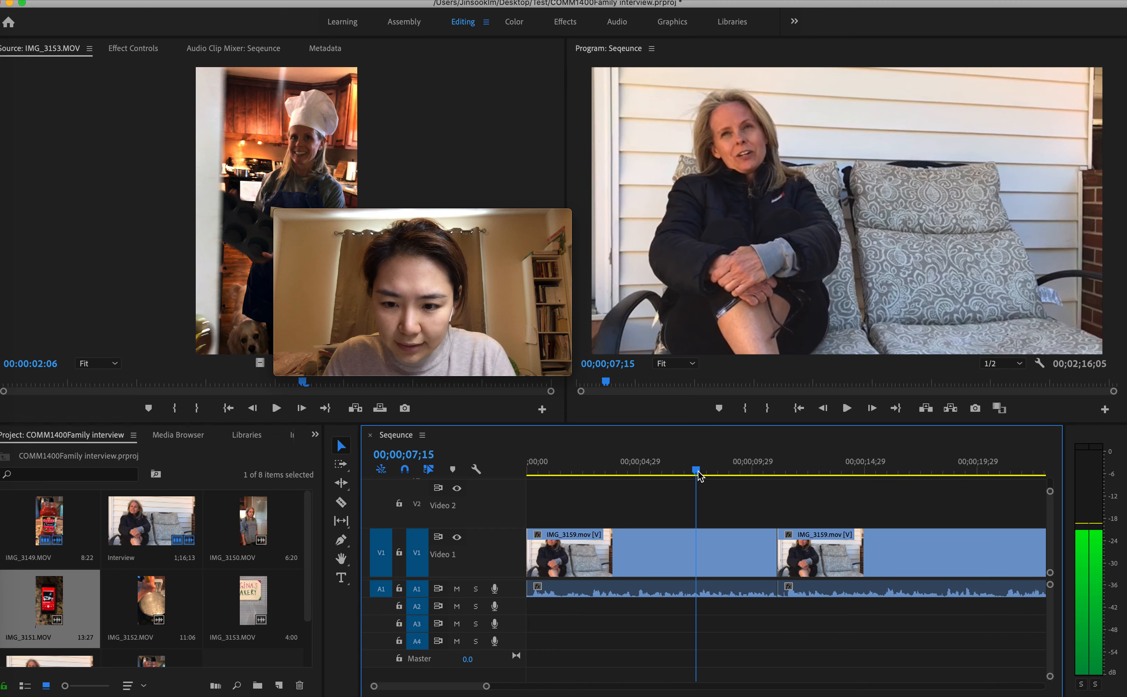
{"action": "key", "text": "space"}
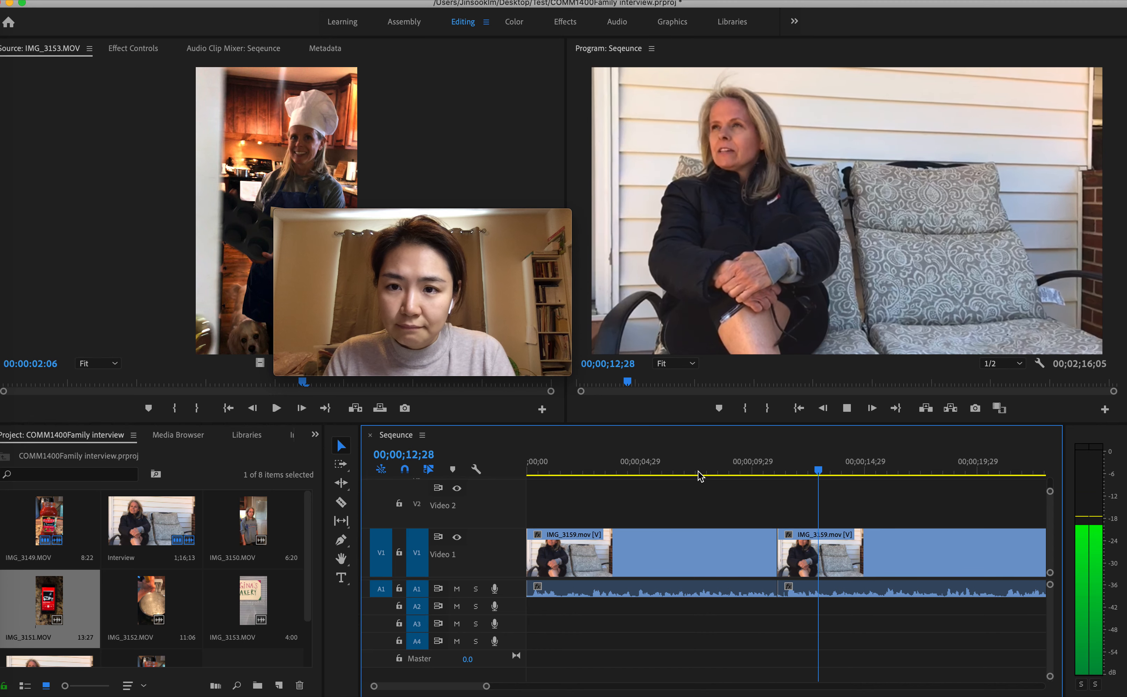
{"action": "key", "text": "space"}
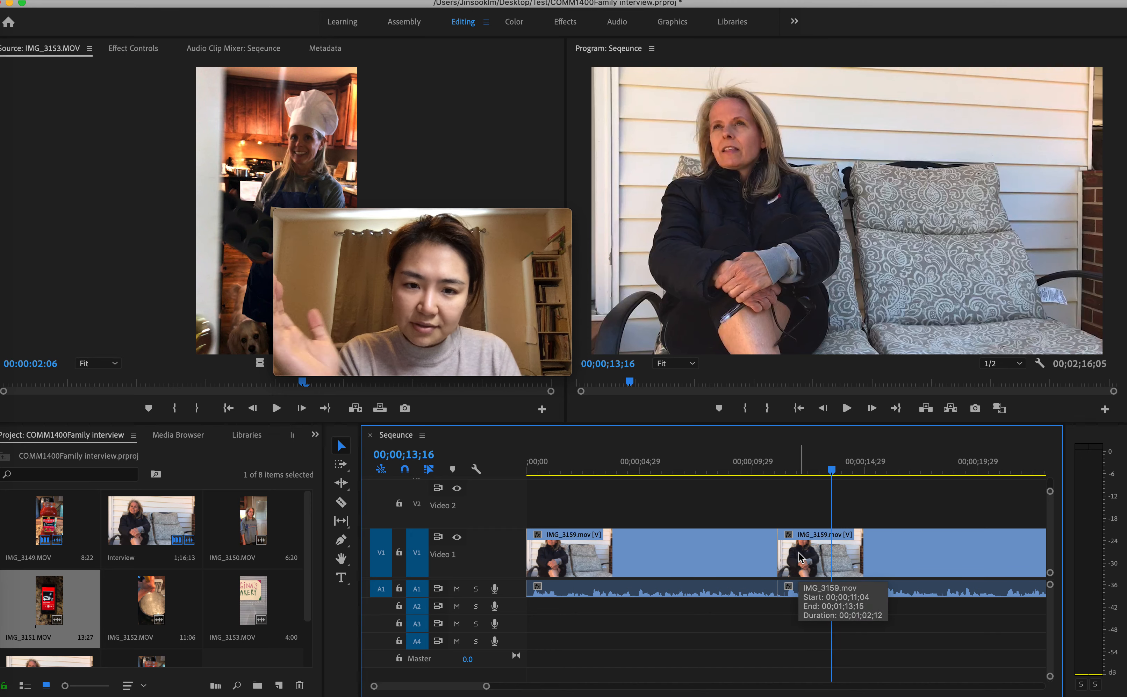
{"action": "left_click_drag", "start_coordinate": [780, 473], "coordinate": [874, 478]}
{"action": "scroll", "coordinate": [791, 578], "scroll_direction": "up", "scroll_amount": 2}
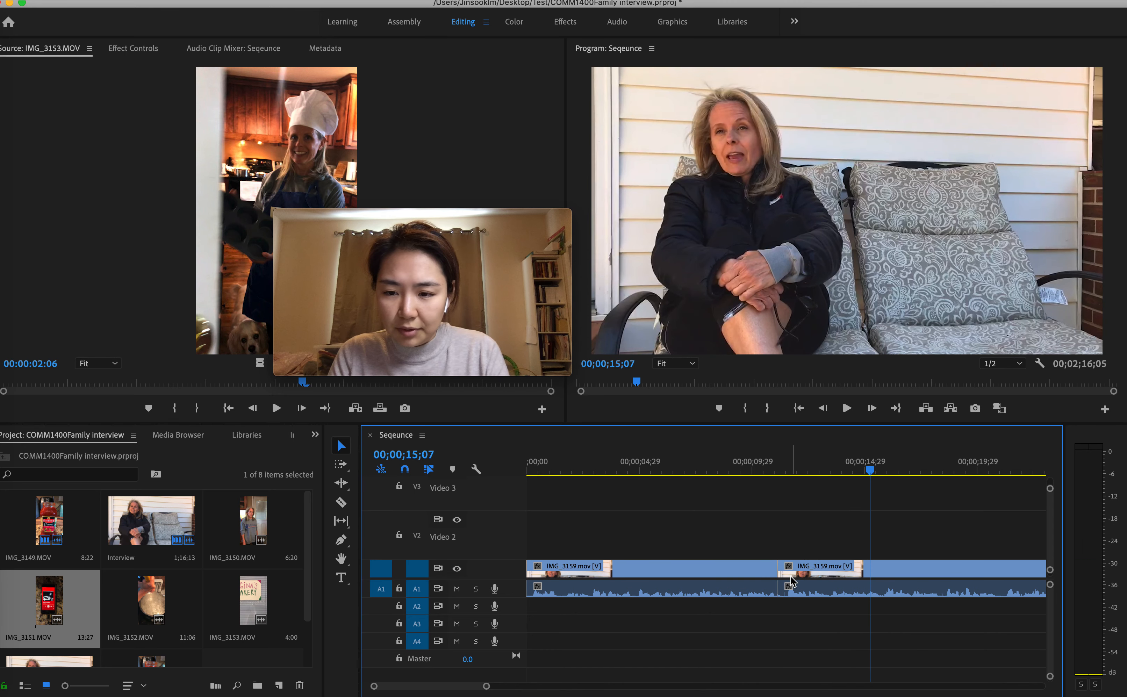
{"action": "scroll", "coordinate": [803, 573], "scroll_direction": "down", "scroll_amount": 2}
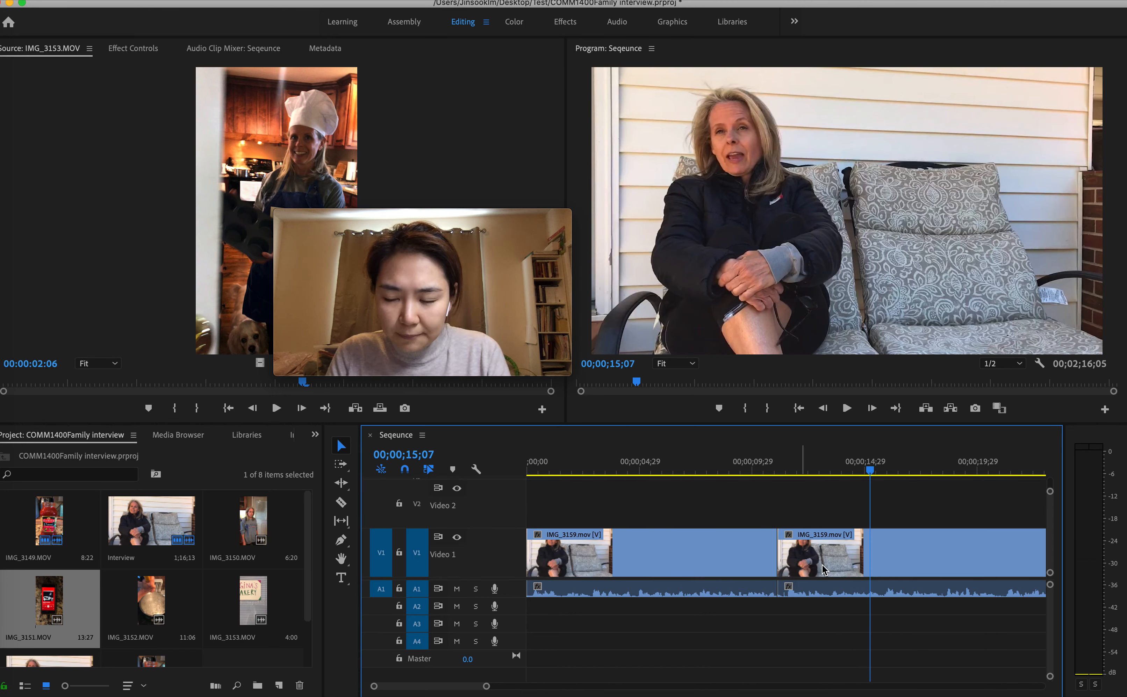
Show the whole sequence in the timeline and play the start of the sauce jar clip near 00;01;53;14.
{"action": "left_click_drag", "start_coordinate": [487, 686], "coordinate": [672, 695]}
{"action": "left_click_drag", "start_coordinate": [1051, 493], "coordinate": [1052, 476]}
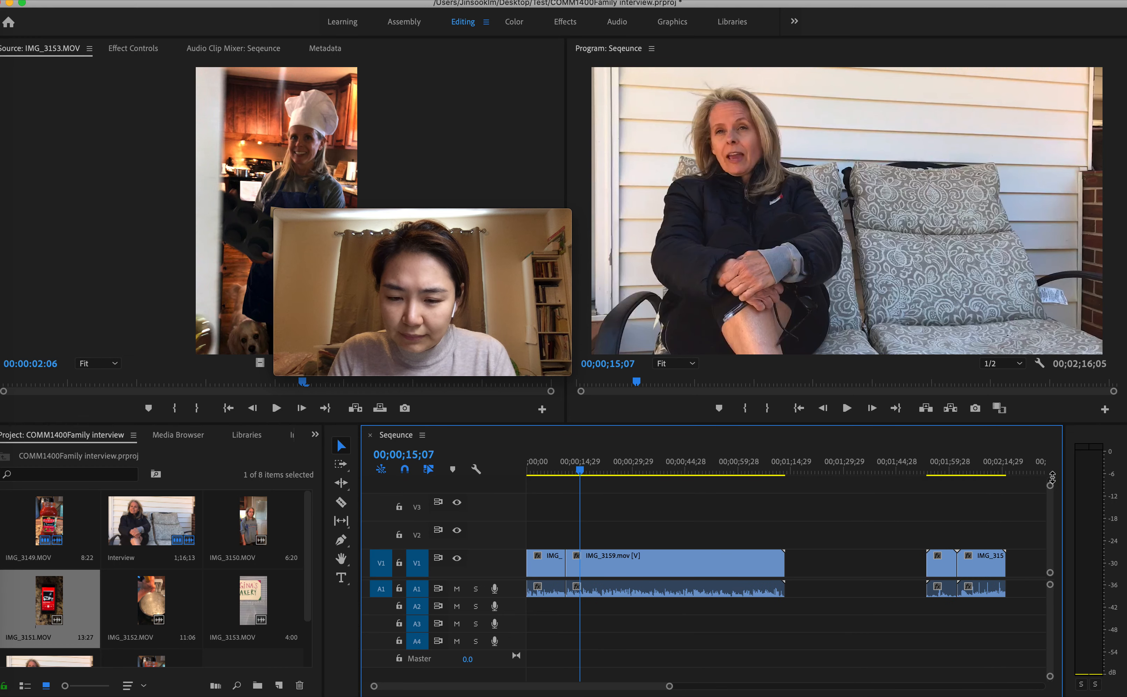
{"action": "left_click", "coordinate": [580, 473]}
{"action": "left_click", "coordinate": [940, 563]}
{"action": "left_click", "coordinate": [927, 471]}
{"action": "key", "text": "space"}
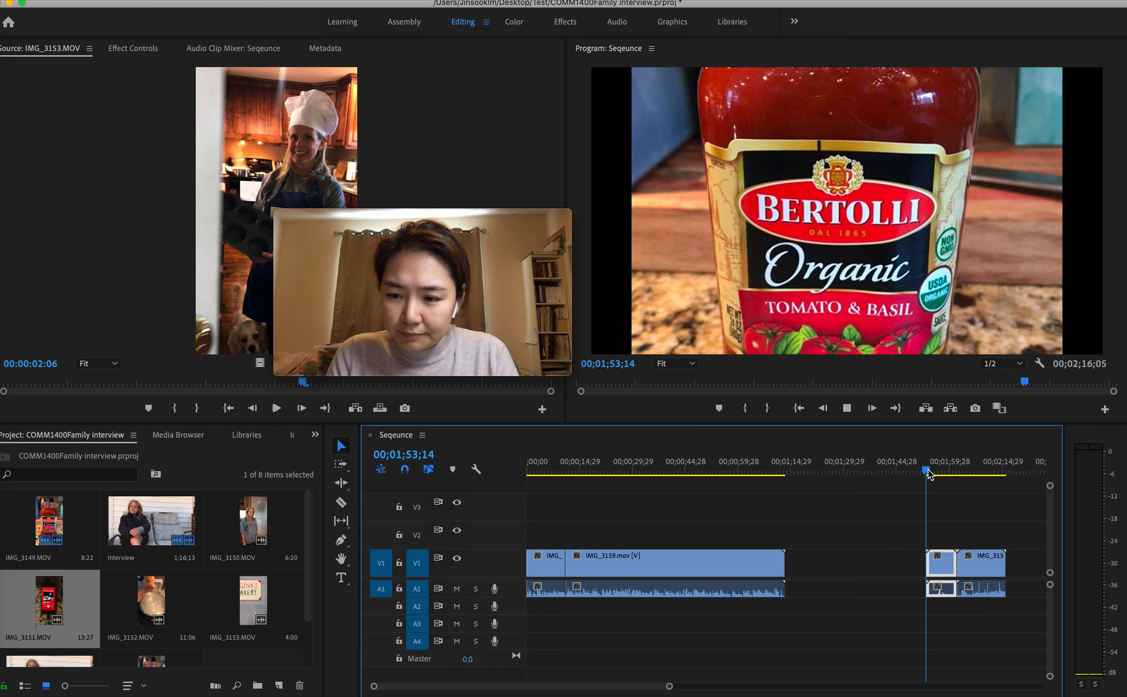
{"action": "key", "text": "space"}
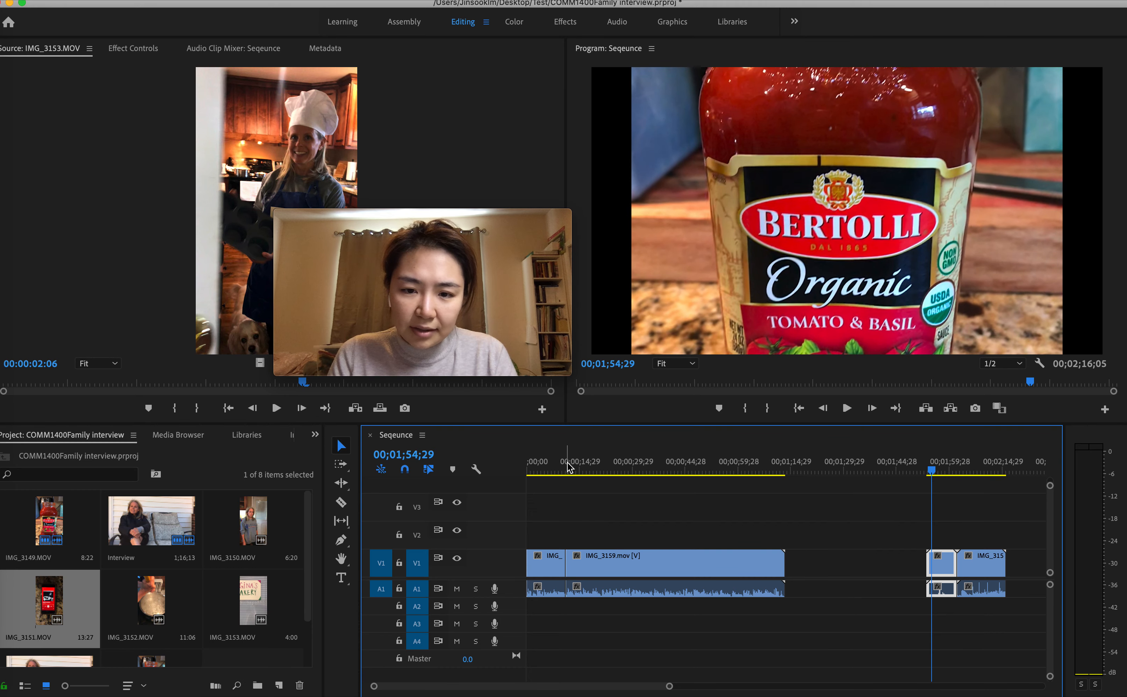
Play the start of the second interview piece and compare what is said with the sauce jar clip.
{"action": "left_click", "coordinate": [568, 471]}
{"action": "key", "text": "space"}
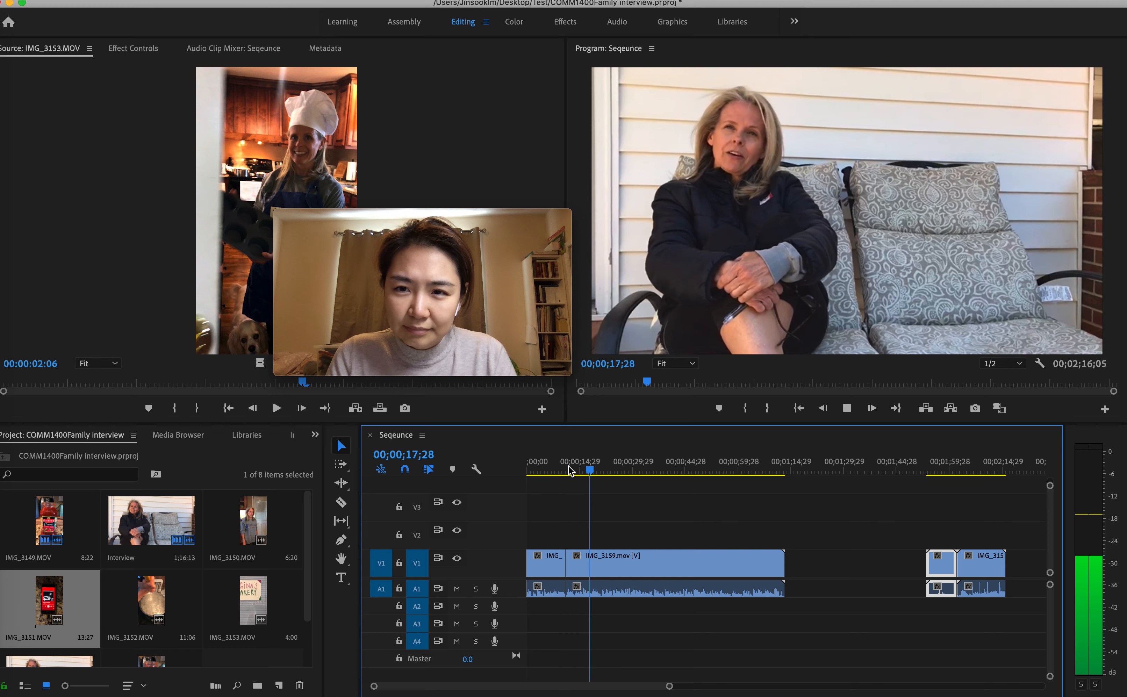
{"action": "key", "text": "space"}
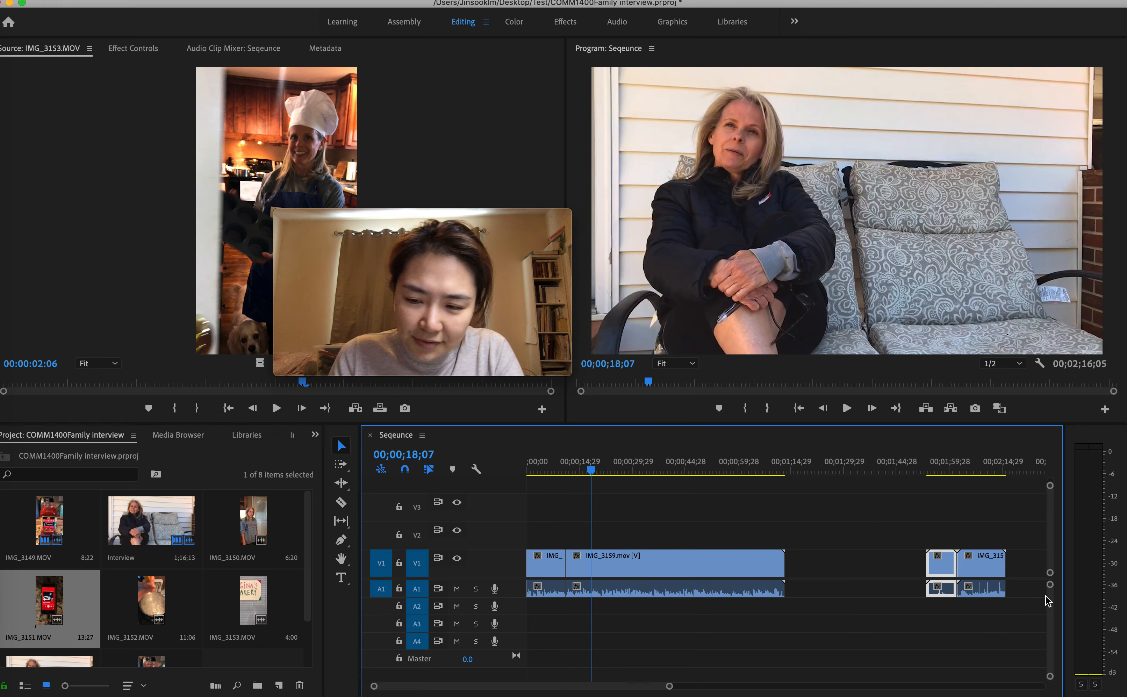
{"action": "mouse_move", "coordinate": [940, 468]}
{"action": "left_mouse_down"}
{"action": "mouse_move", "coordinate": [999, 469]}
{"action": "mouse_move", "coordinate": [933, 471]}
{"action": "left_mouse_up"}
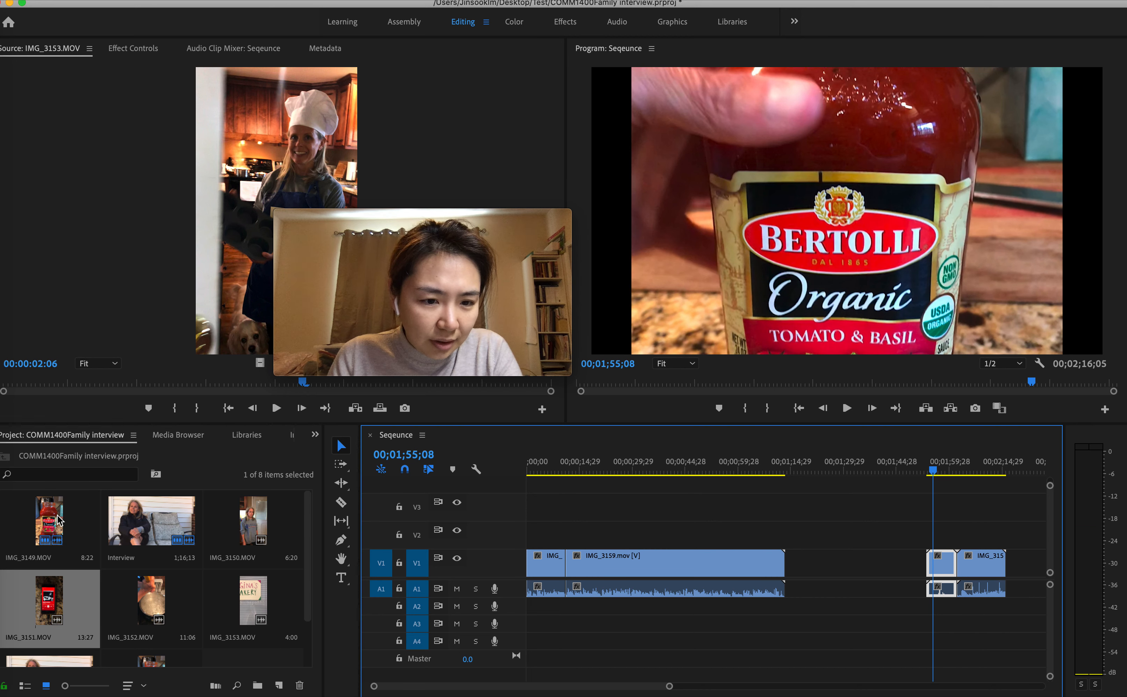
Place IMG_3149.MOV on Video 2 above the interview, starting at the cut at 00;00;11;04.
{"action": "left_click", "coordinate": [57, 520]}
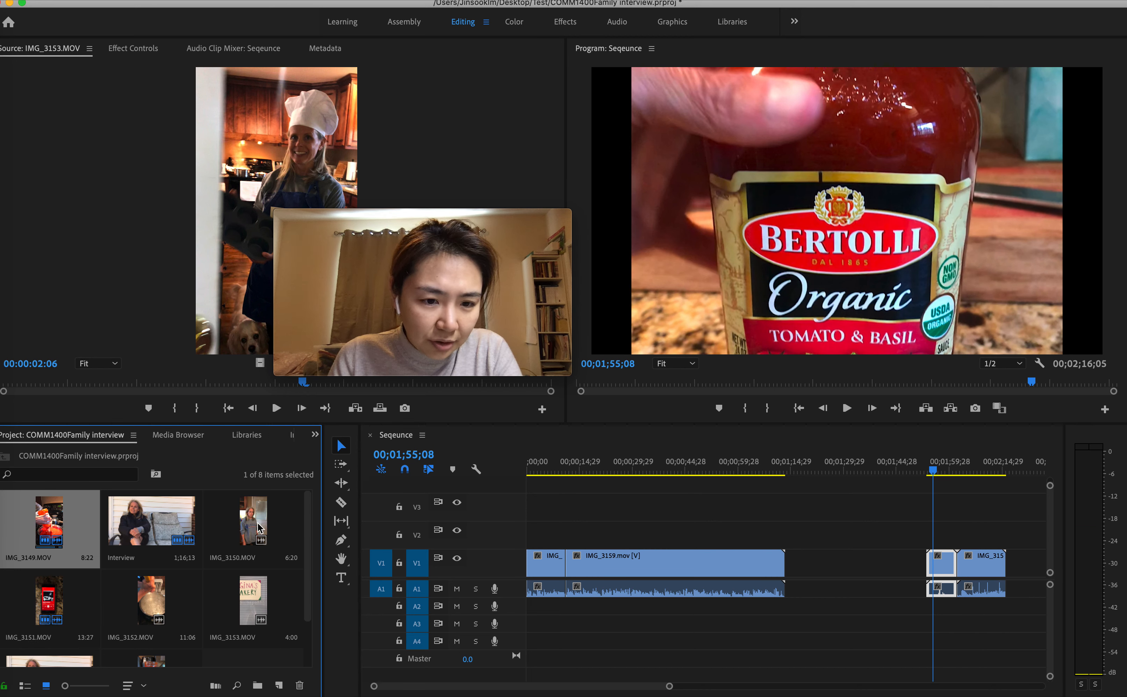
{"action": "left_click", "coordinate": [146, 601]}
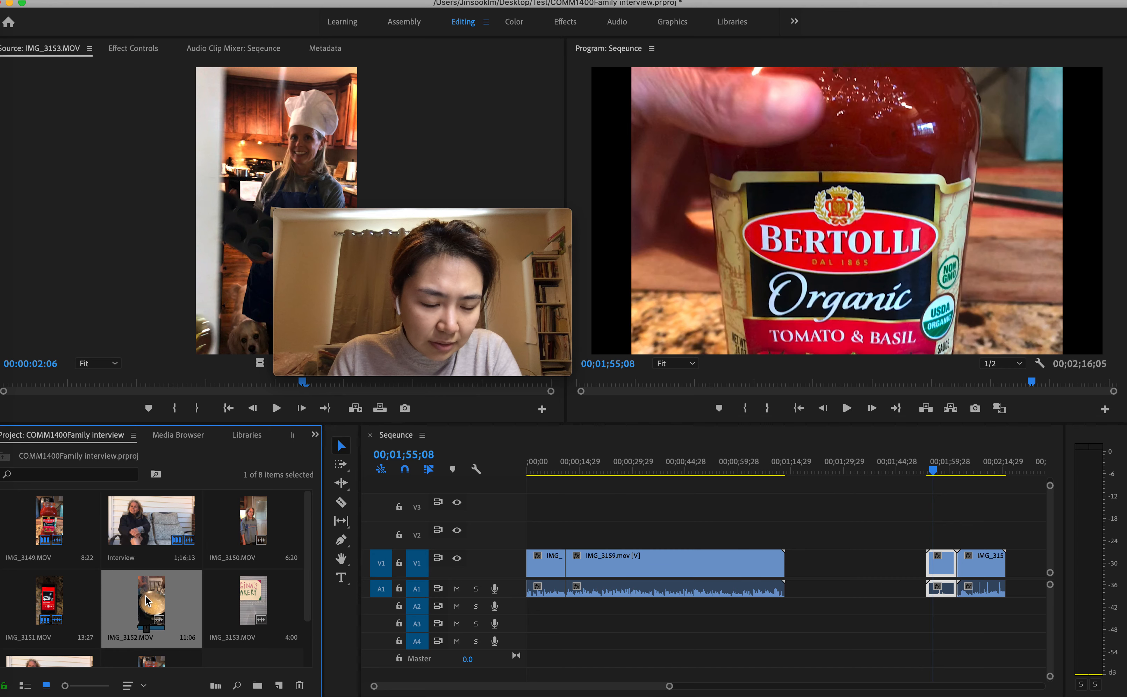
{"action": "left_click", "coordinate": [55, 529]}
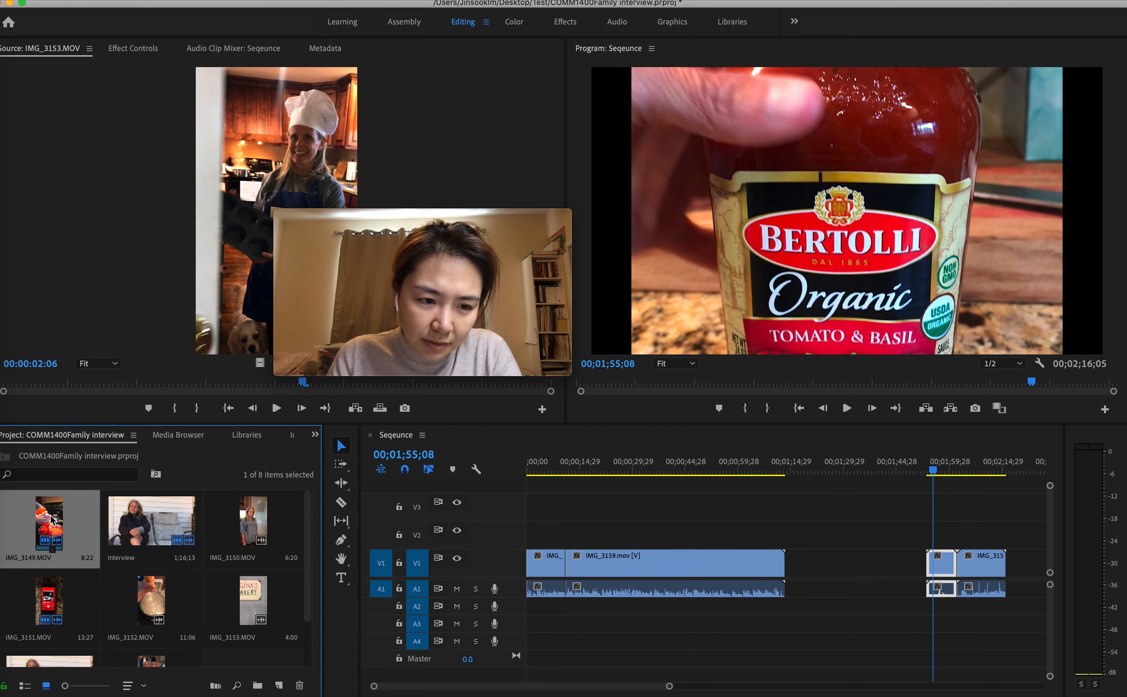
{"action": "left_click_drag", "start_coordinate": [51, 520], "coordinate": [425, 514]}
{"action": "left_click_drag", "start_coordinate": [516, 517], "coordinate": [572, 536]}
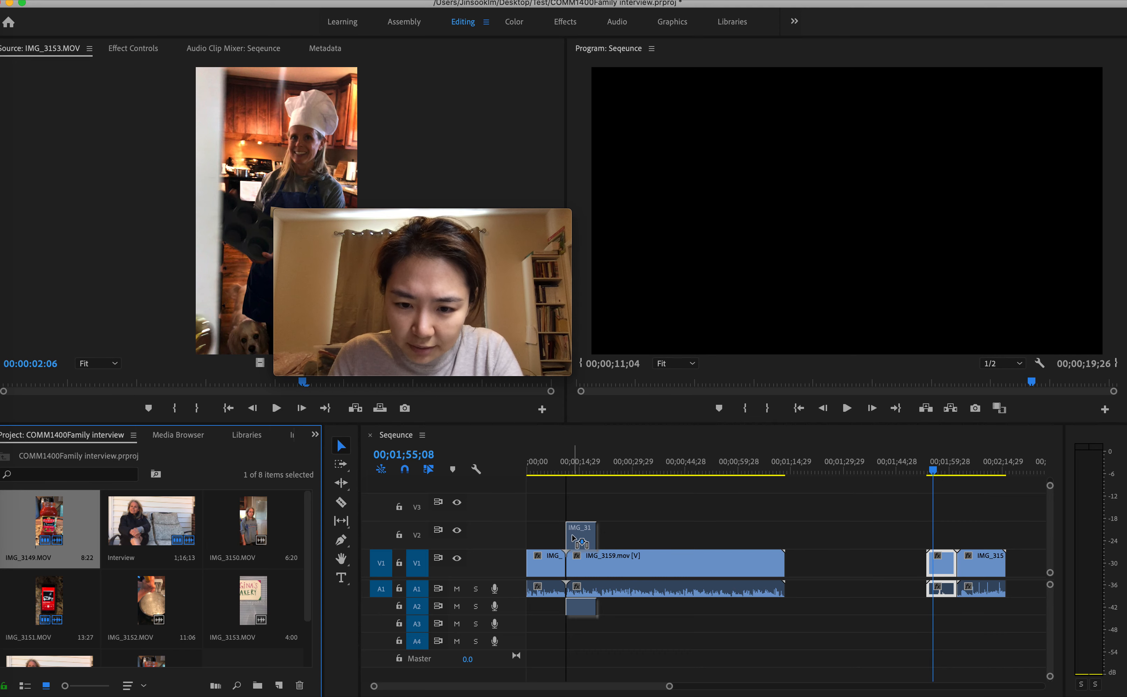
{"action": "left_click_drag", "start_coordinate": [572, 536], "coordinate": [573, 538]}
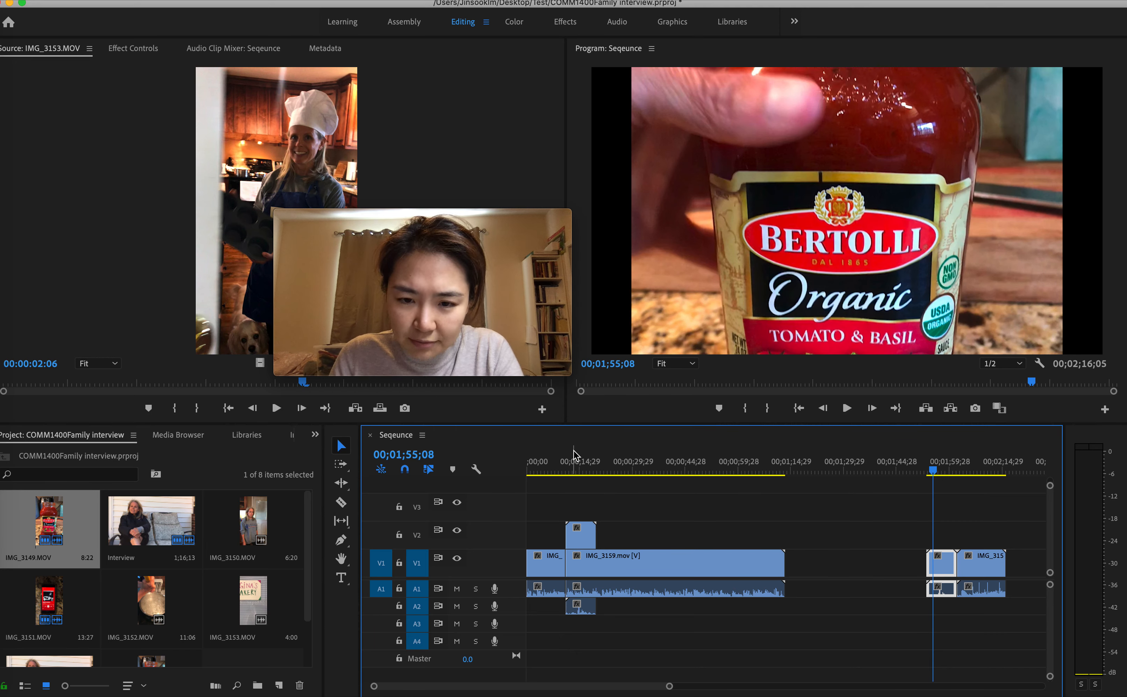
Play the sequence from 00;00;11;02 through the IMG_3149.MOV overlay to check how it fits the speech.
{"action": "left_click", "coordinate": [562, 471]}
{"action": "left_click_drag", "start_coordinate": [563, 472], "coordinate": [569, 470]}
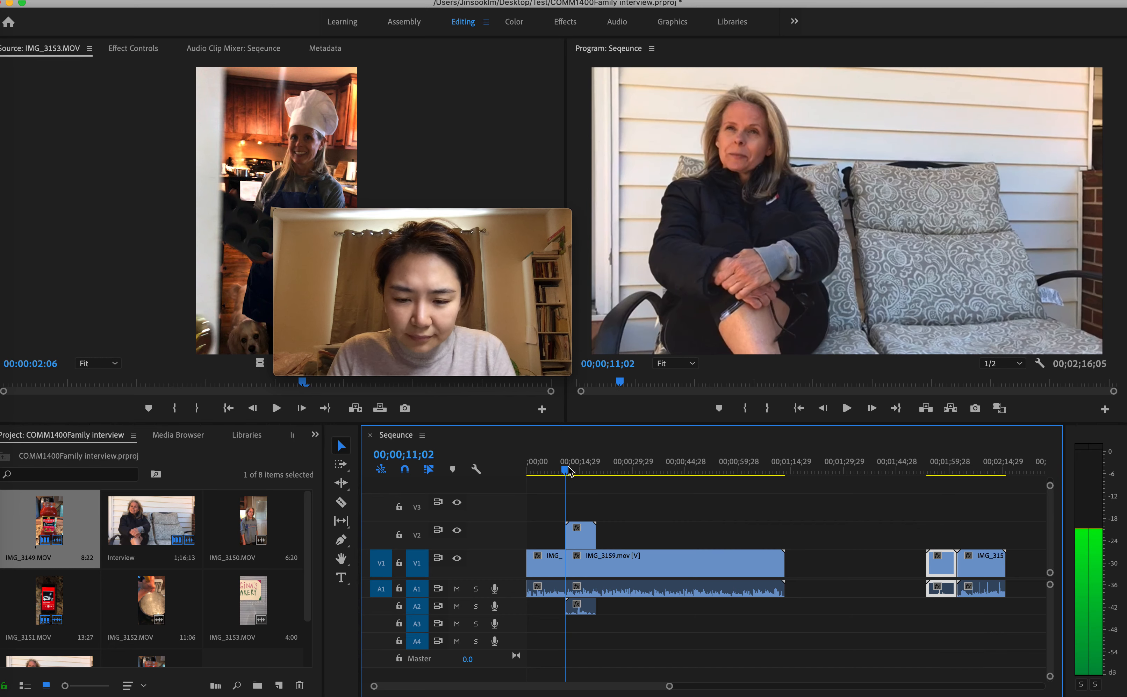
{"action": "key", "text": "space"}
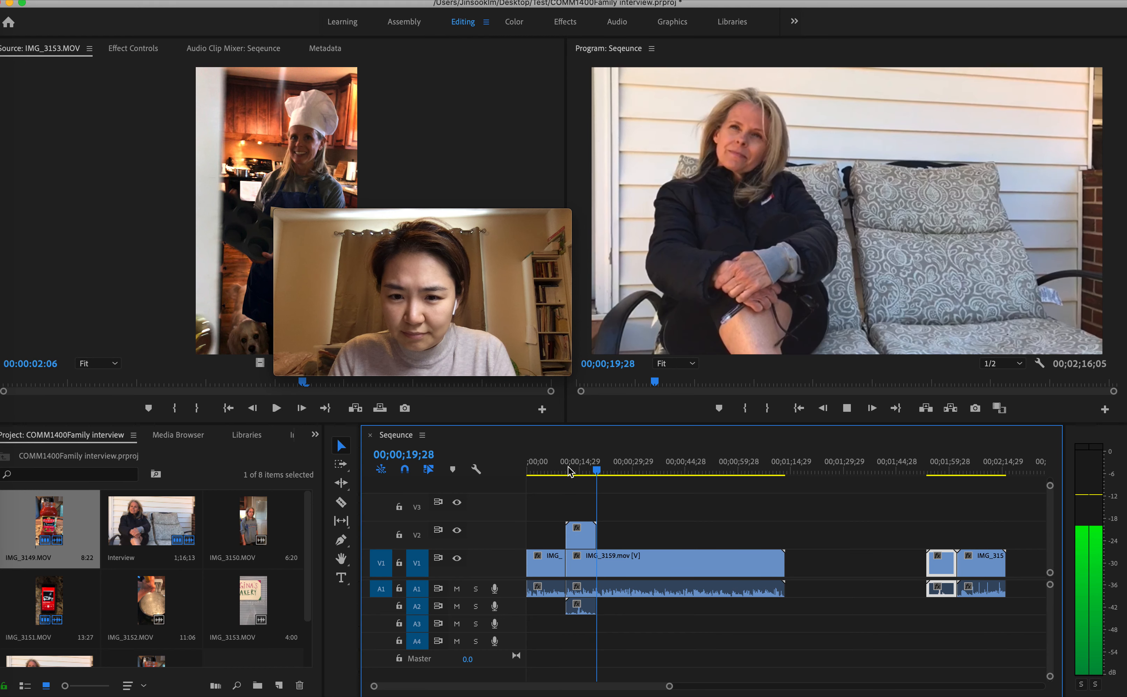
{"action": "key", "text": "space"}
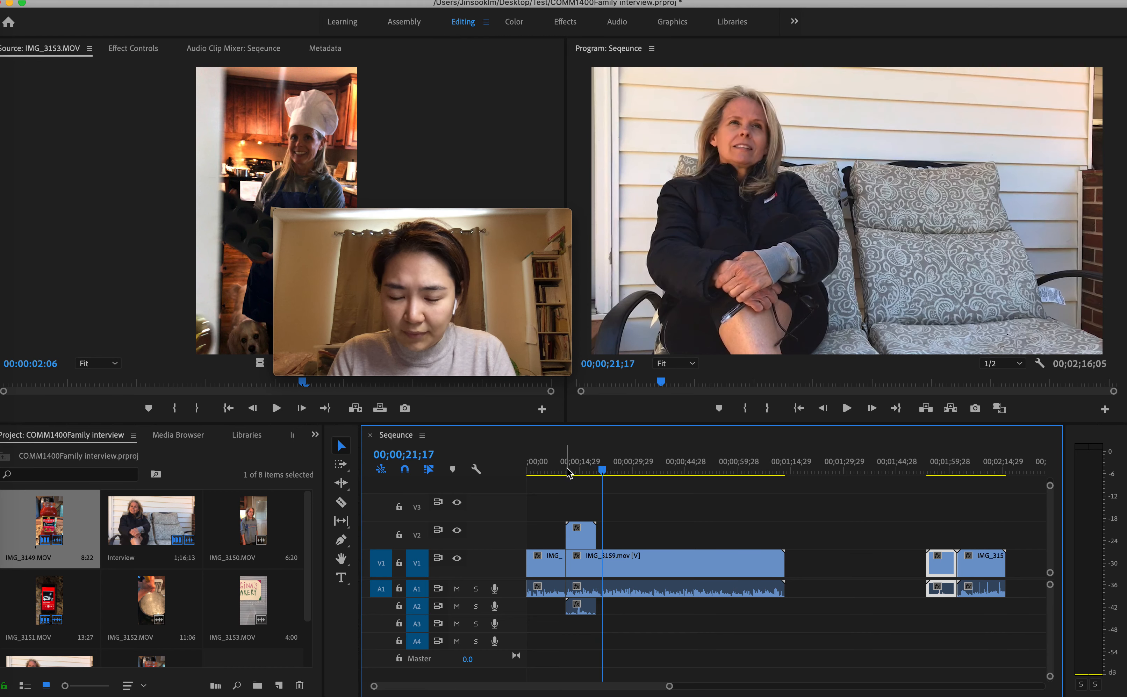
Shift the IMG_3149.MOV overlay on Video 2 in small moves to start at about 00;00;17, playing the sequence between moves.
{"action": "mouse_move", "coordinate": [581, 538]}
{"action": "left_mouse_down"}
{"action": "mouse_move", "coordinate": [645, 539]}
{"action": "mouse_move", "coordinate": [590, 537]}
{"action": "left_mouse_up"}
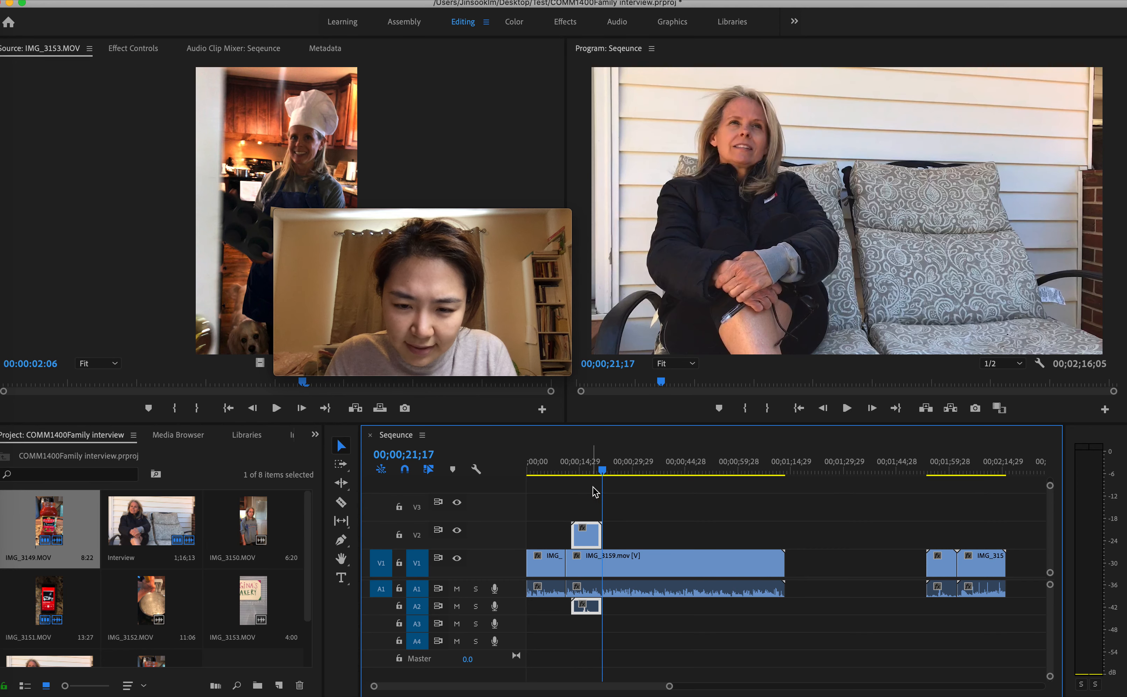
{"action": "left_click_drag", "start_coordinate": [605, 475], "coordinate": [572, 473]}
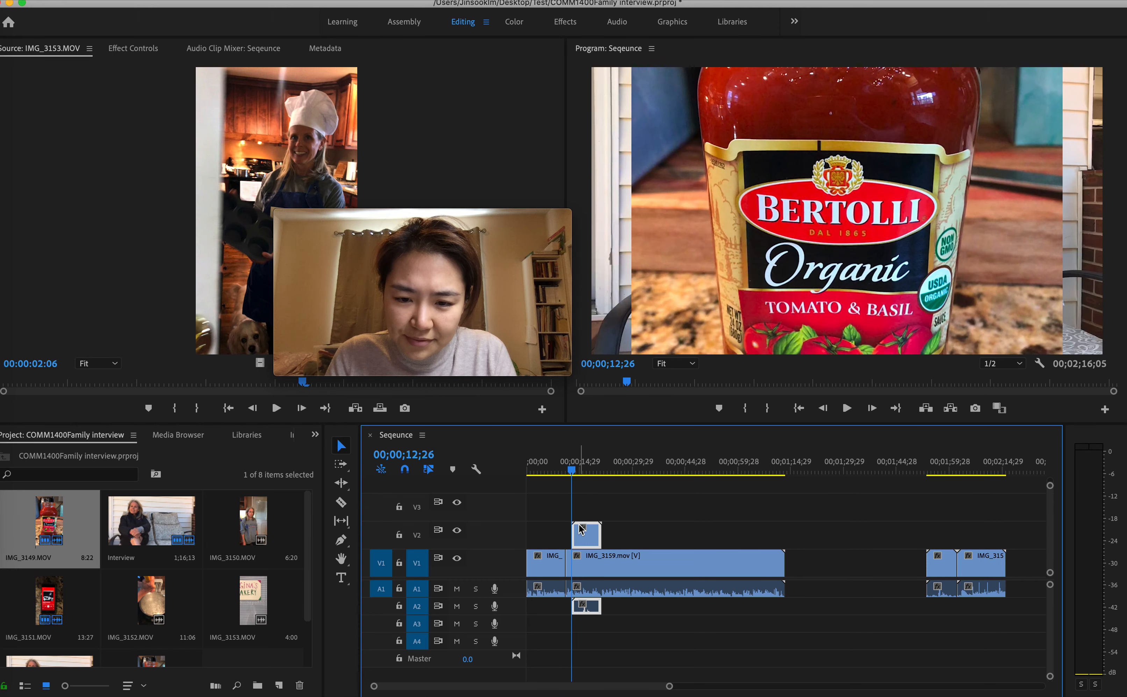
{"action": "key", "text": "space"}
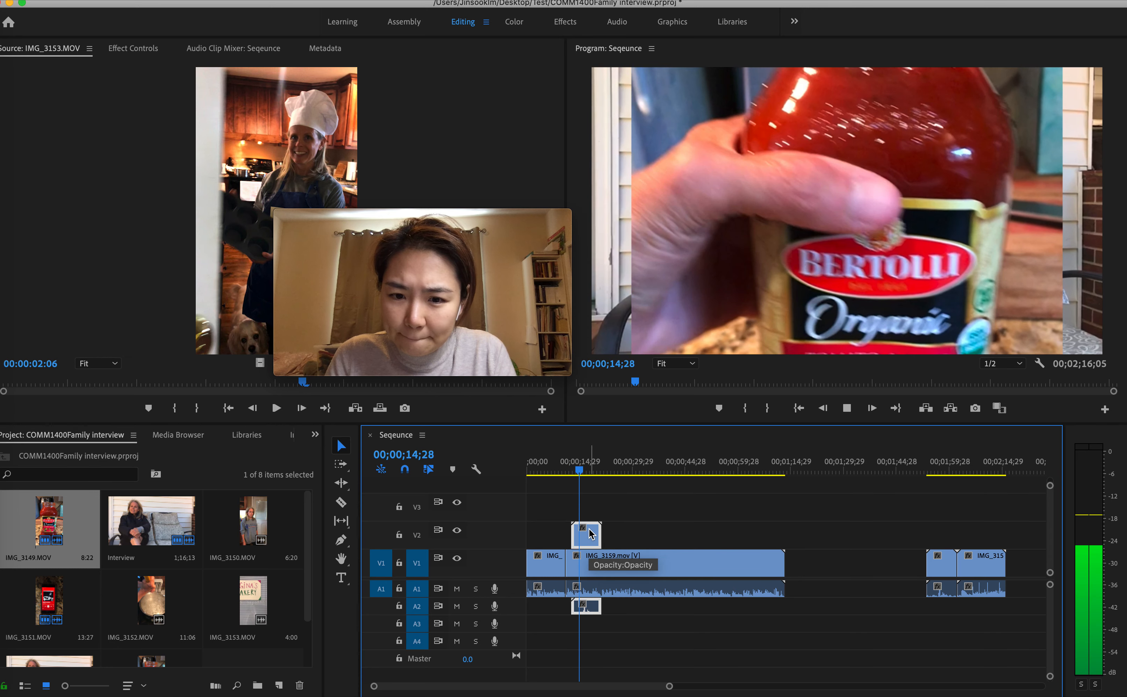
{"action": "key", "text": "space"}
{"action": "left_click_drag", "start_coordinate": [592, 537], "coordinate": [599, 537]}
{"action": "key", "text": "space"}
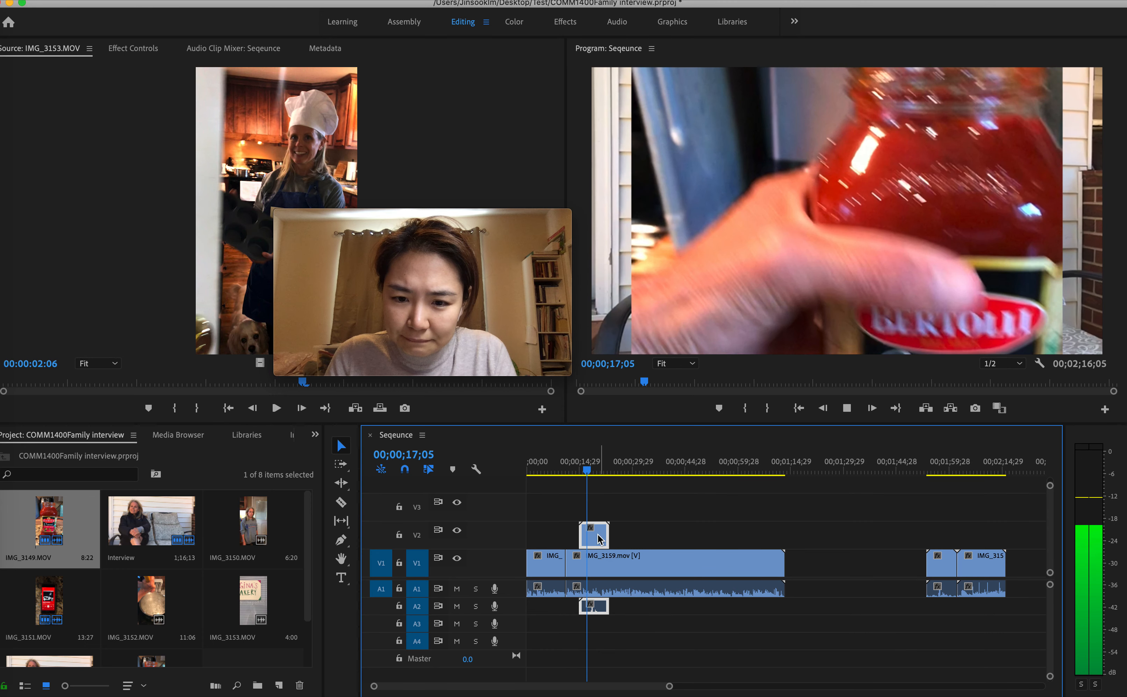
{"action": "key", "text": "space"}
{"action": "left_click_drag", "start_coordinate": [604, 536], "coordinate": [606, 538]}
{"action": "key", "text": "space"}
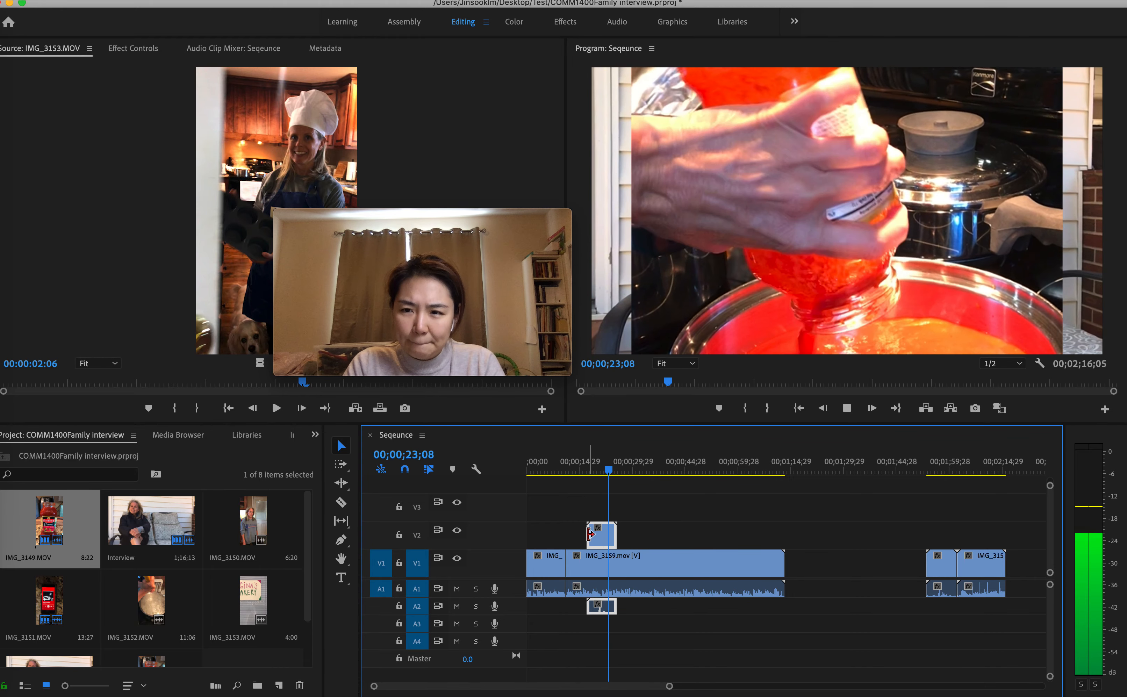
{"action": "key", "text": "space"}
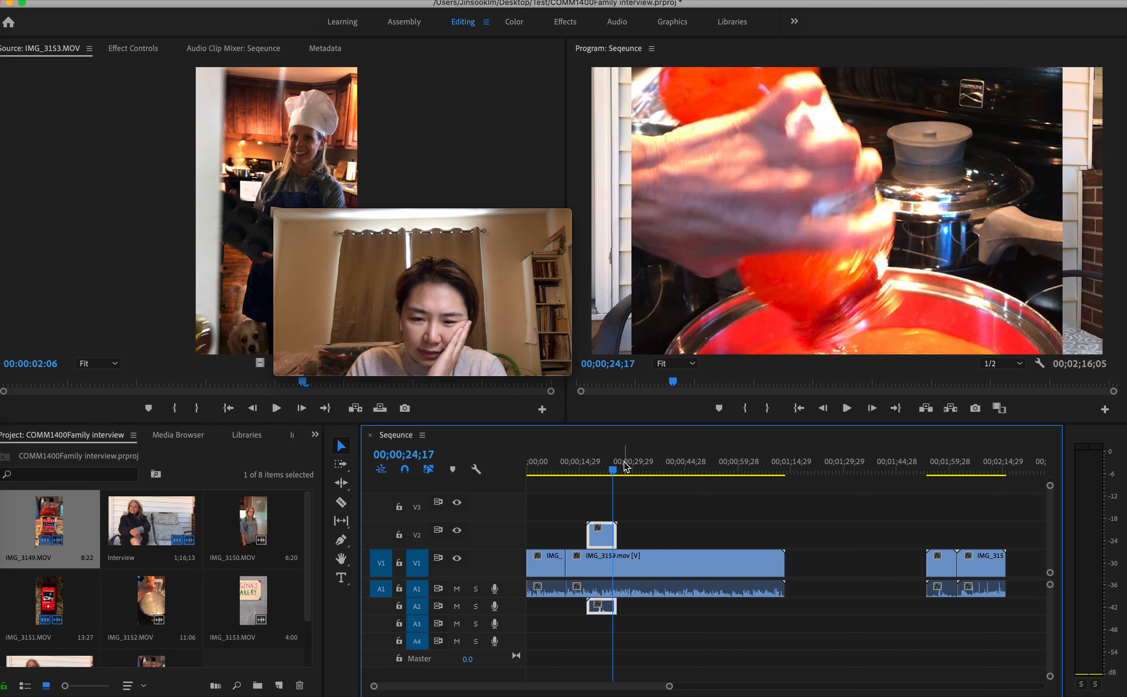
Play the interview on past the end of the IMG_3149.MOV overlay to 00;00;32;04.
{"action": "key", "text": "space"}
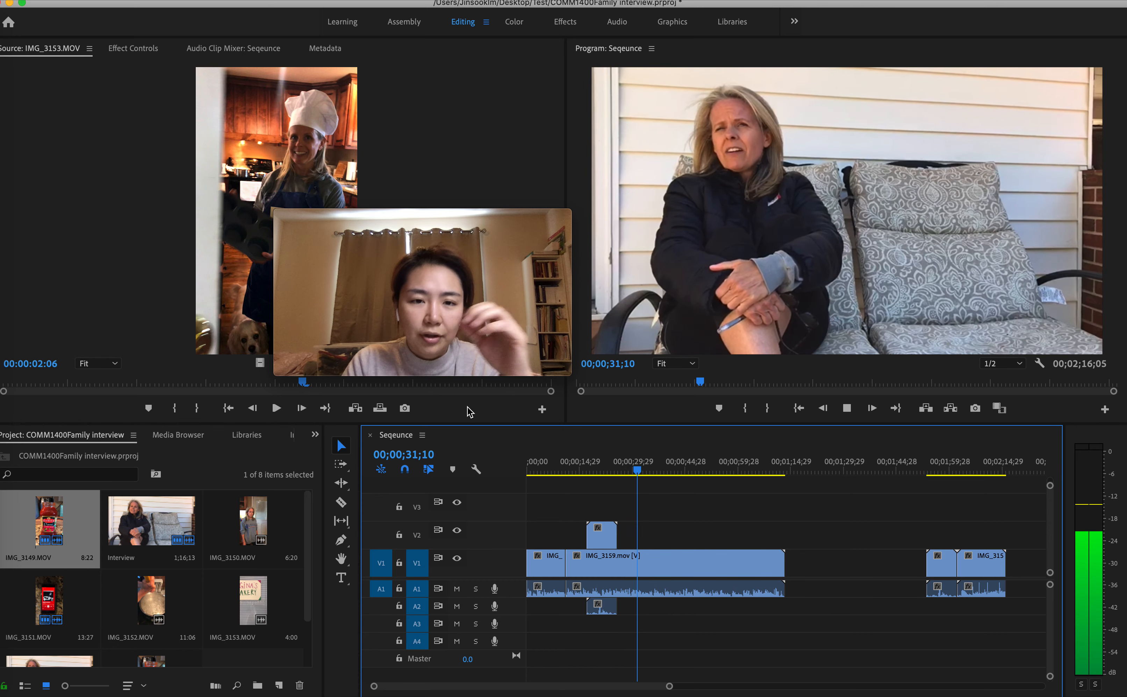
{"action": "key", "text": "space"}
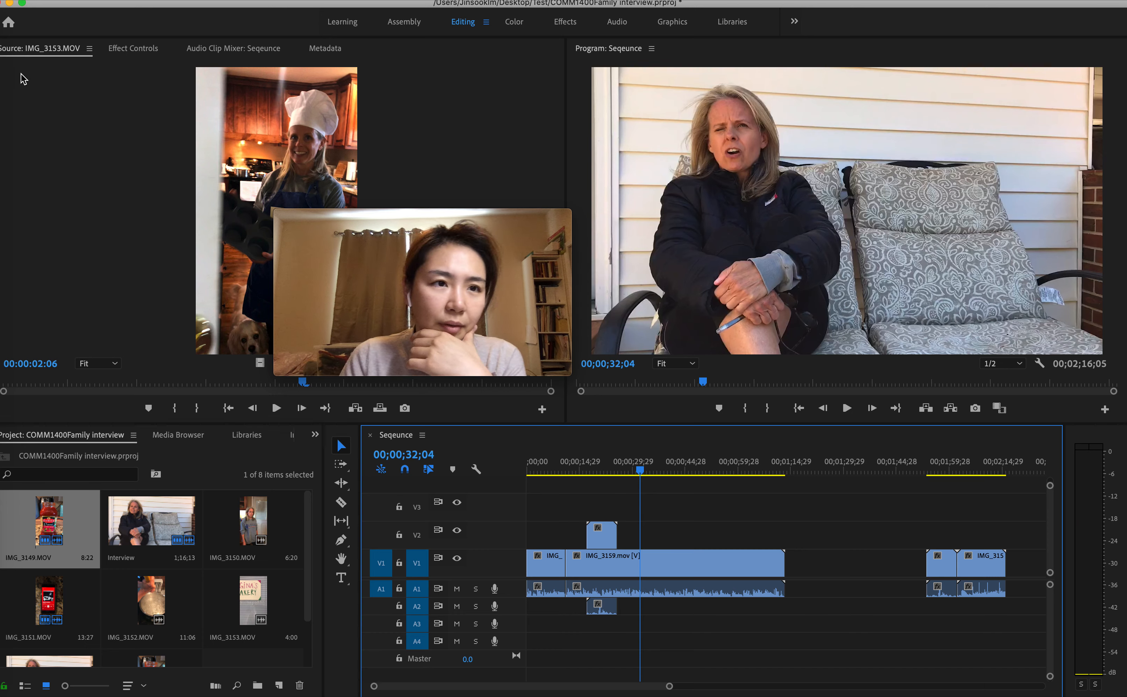
{"action": "left_click", "coordinate": [25, 0]}
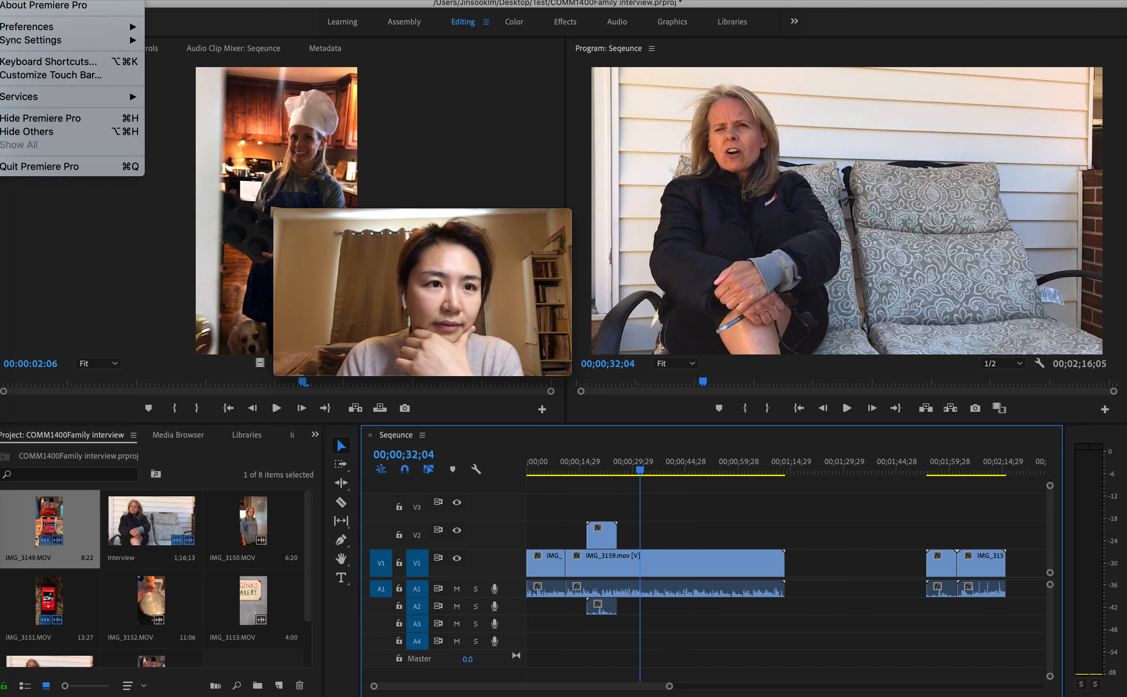